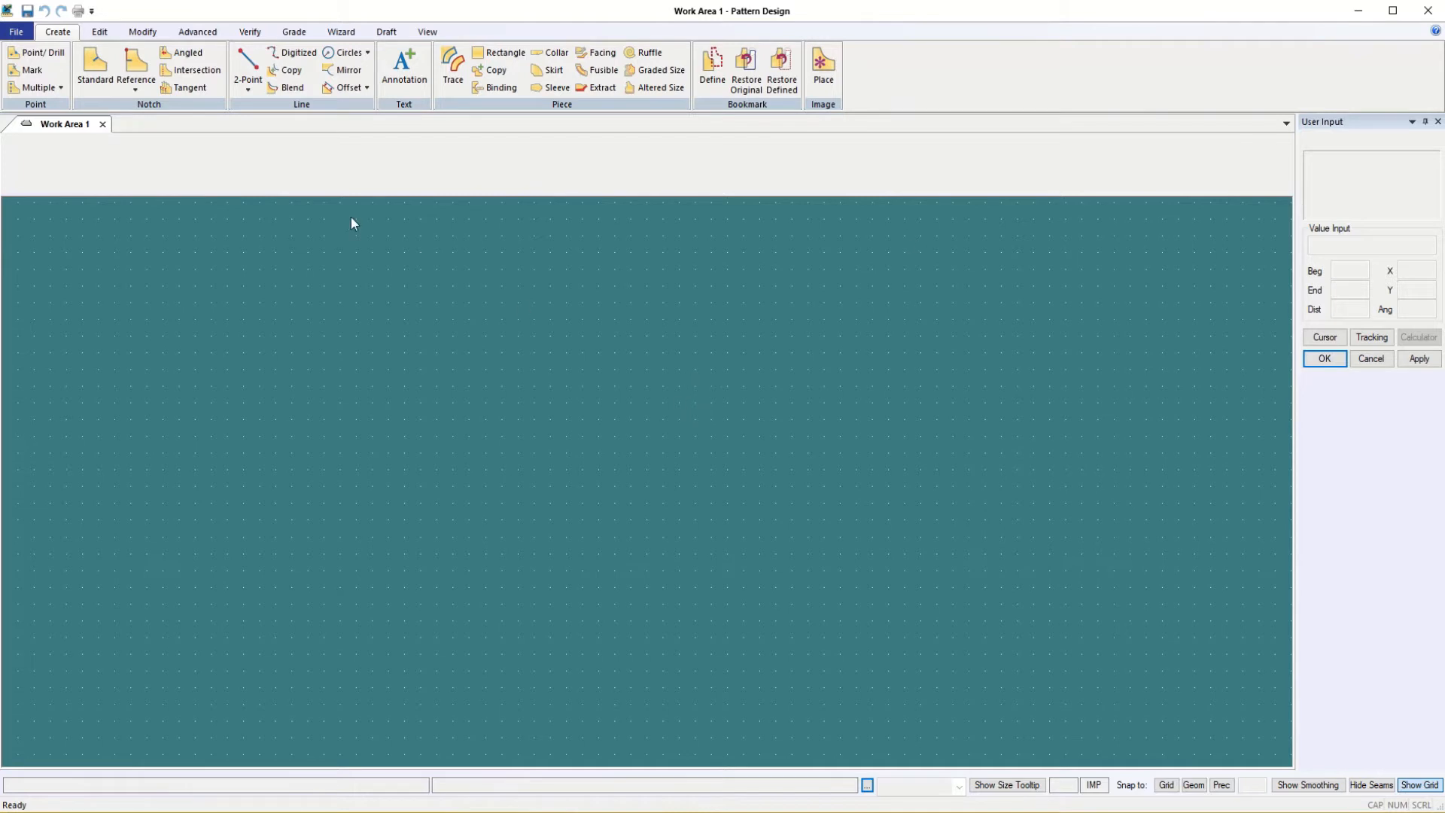
- Open the LOUISE BODICE FT piece from the Louise storage area on the C: device
click(16, 34)
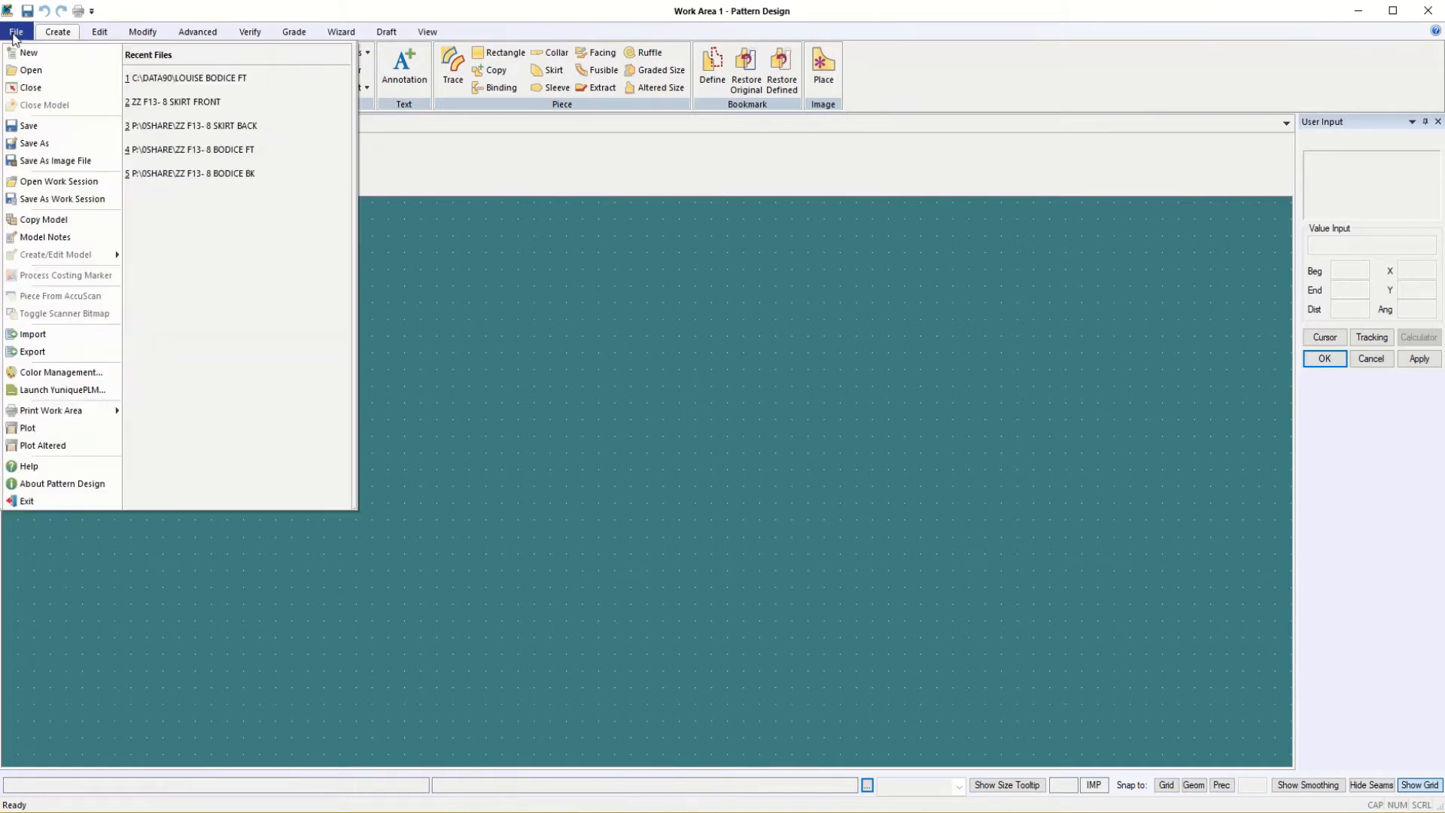
click(32, 72)
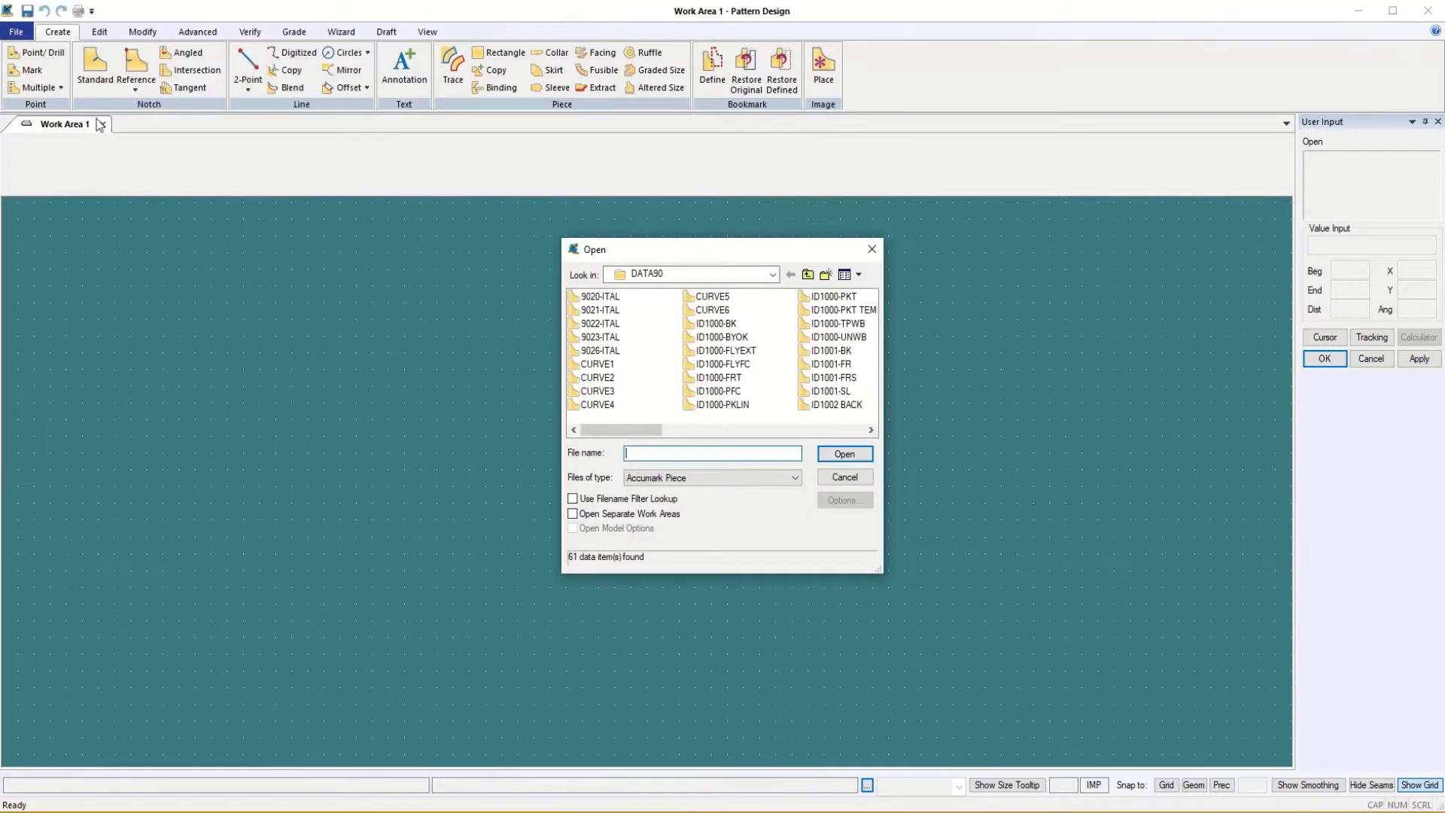
click(773, 274)
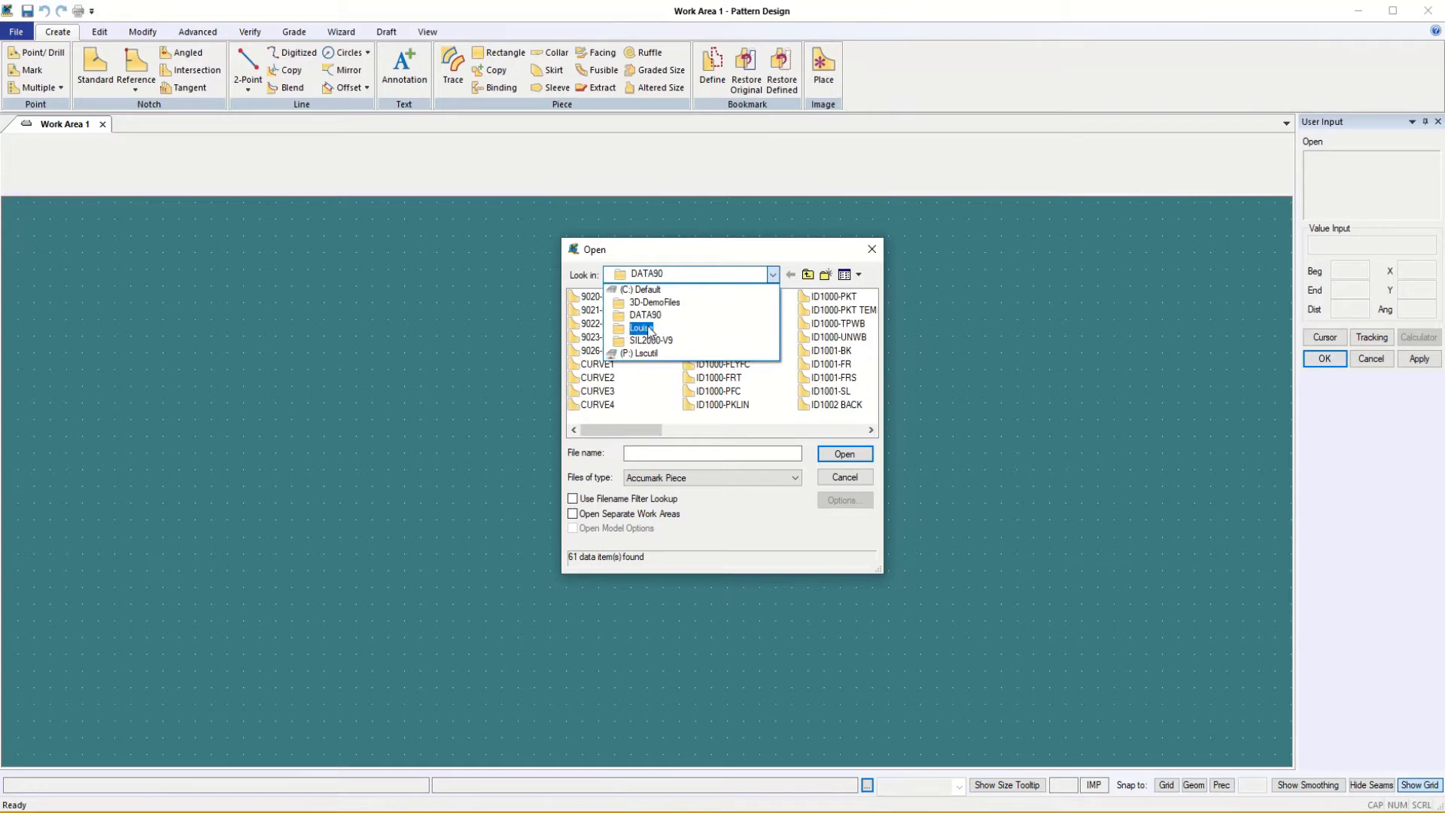
click(645, 332)
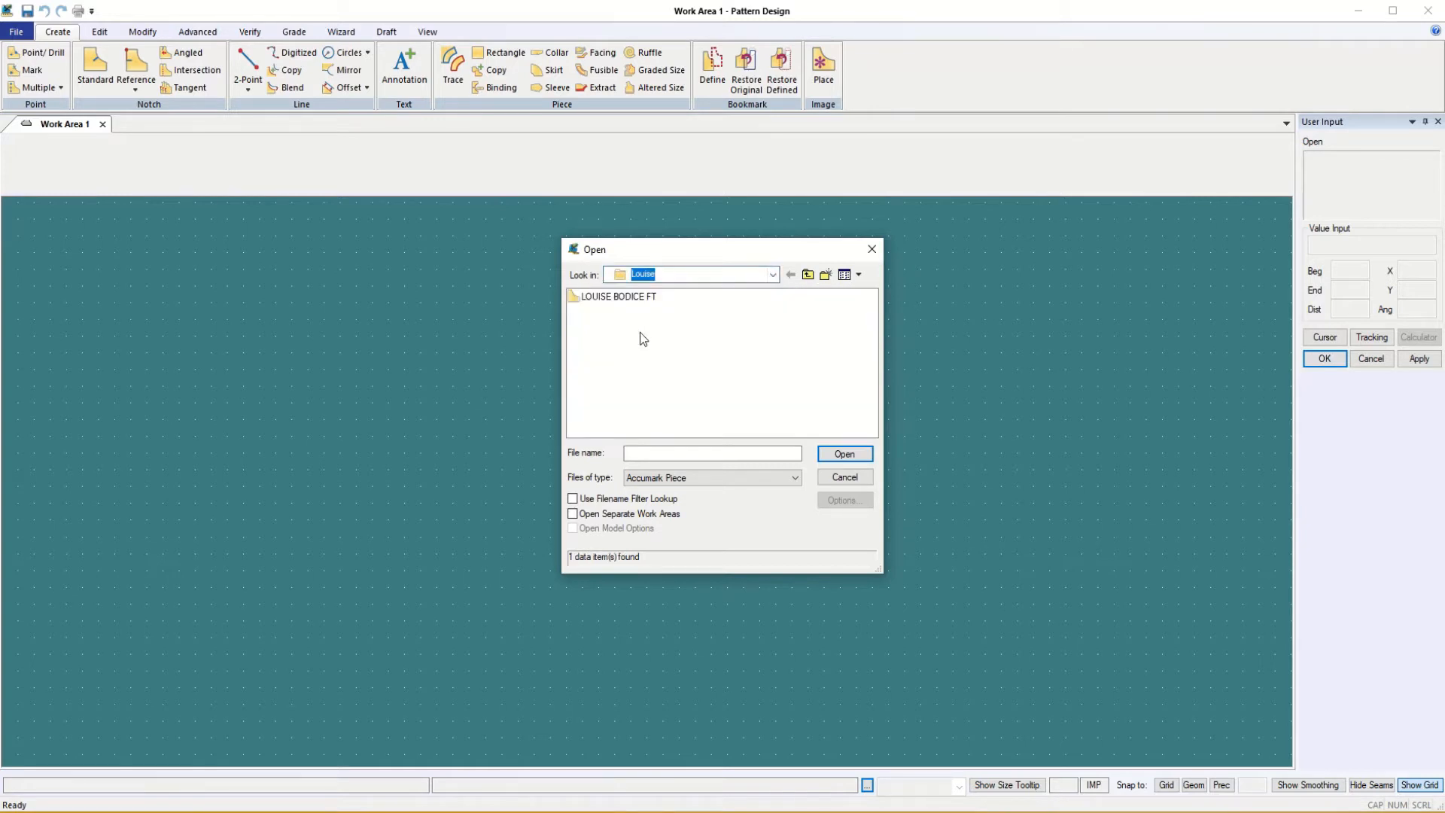
click(610, 299)
click(843, 455)
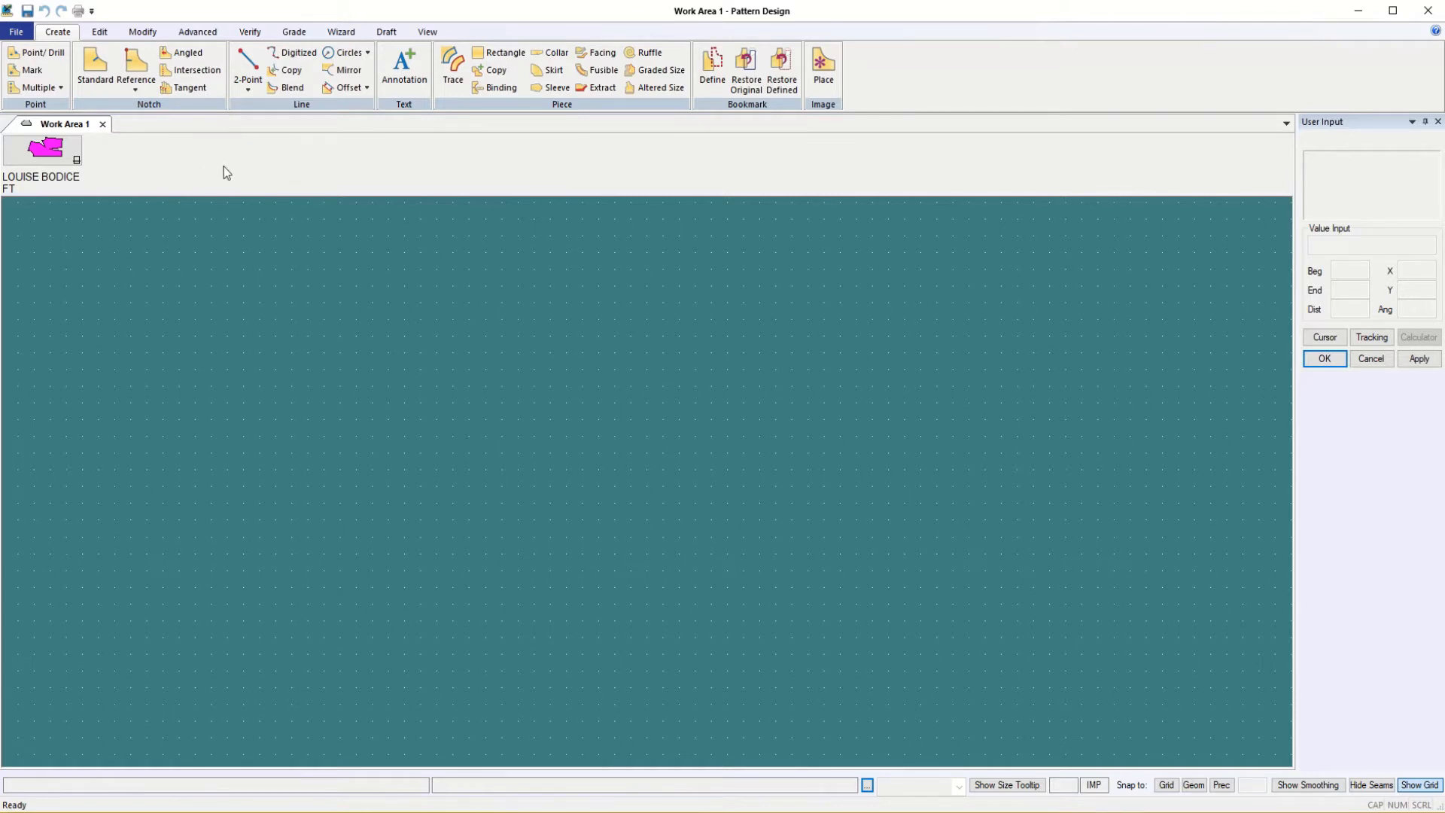
- Set the AccuMark storage area to LOUISE on device C: in the path preferences
click(100, 35)
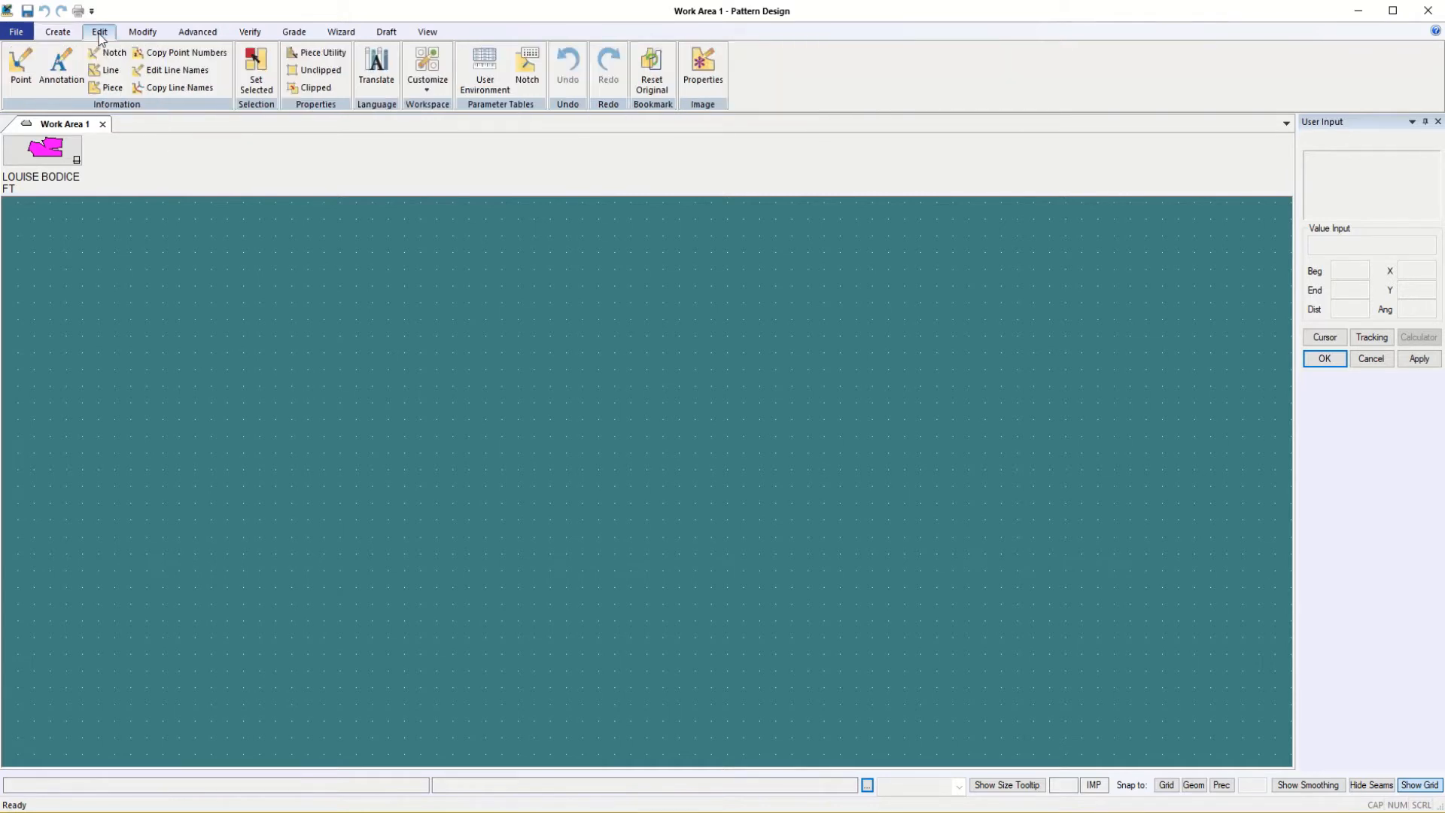
click(426, 94)
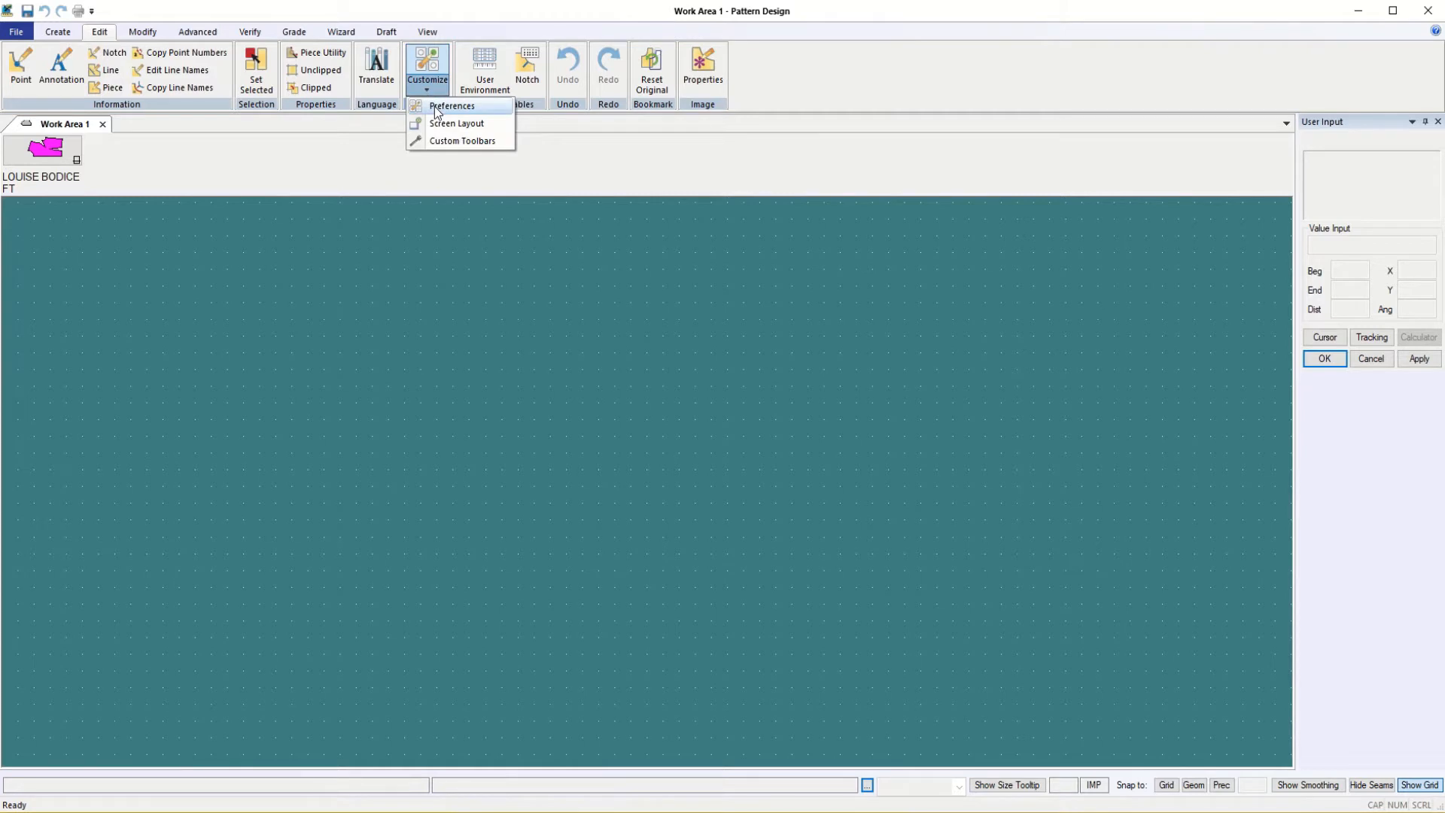
click(435, 106)
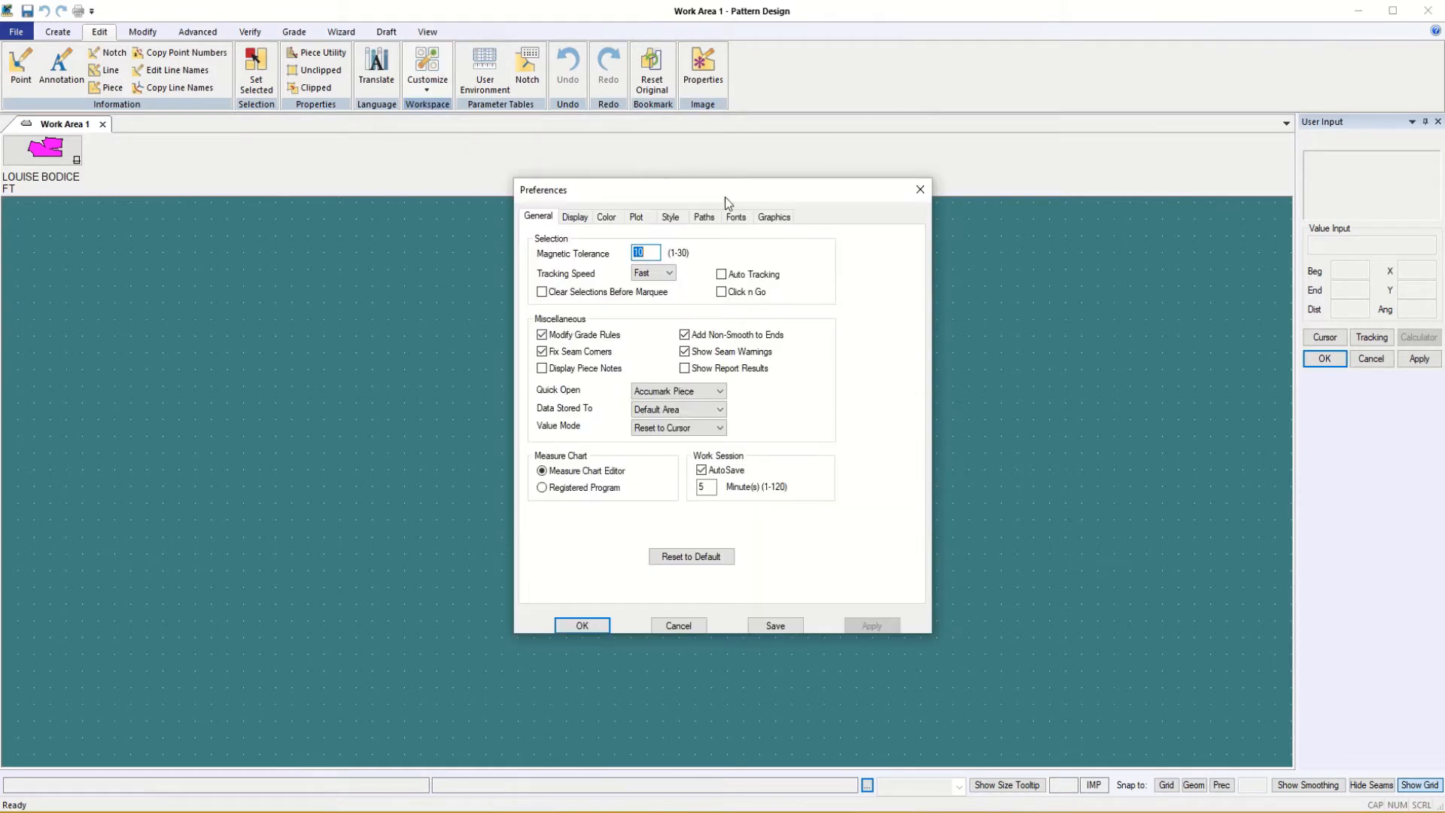
click(708, 218)
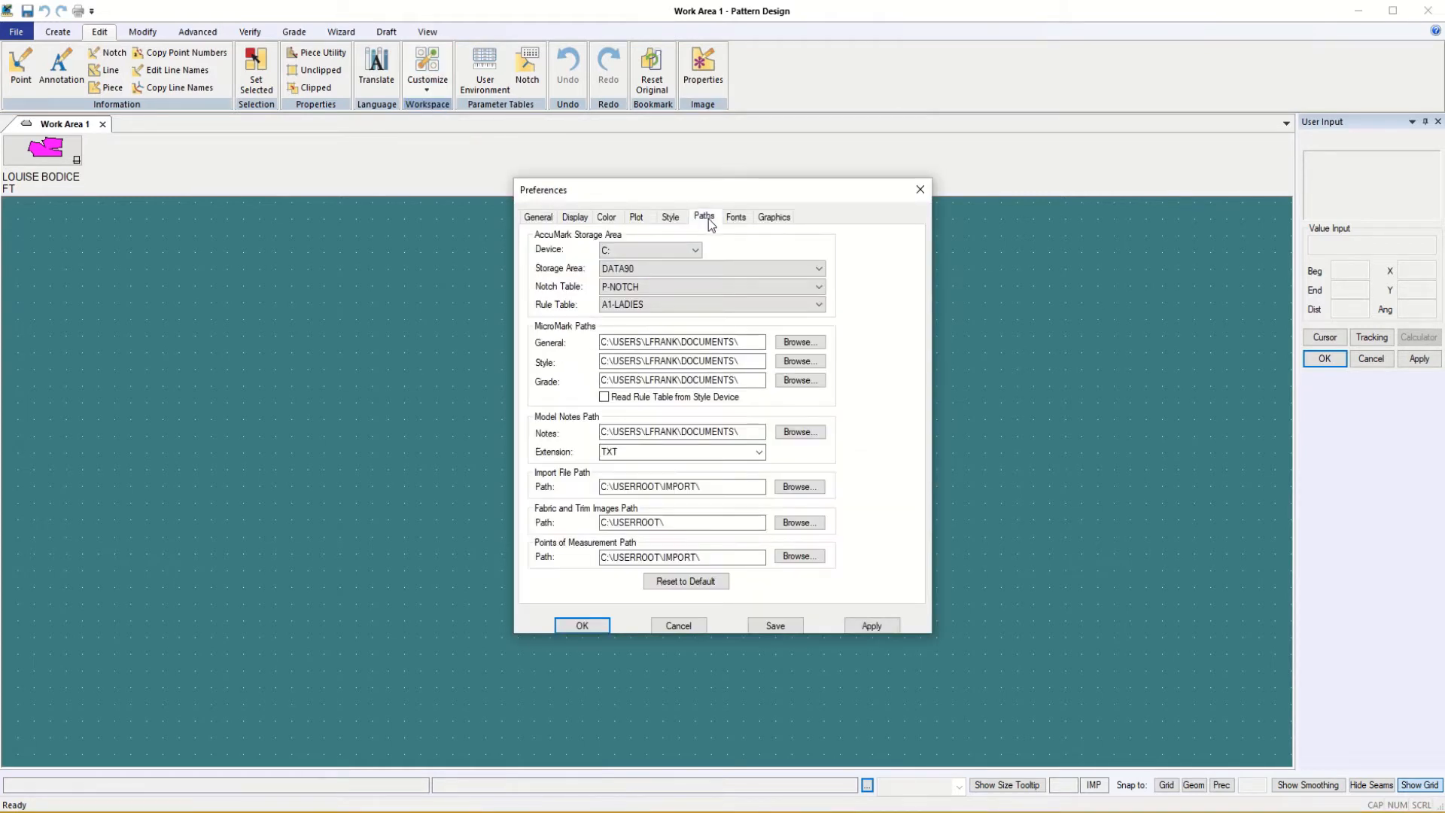
click(697, 254)
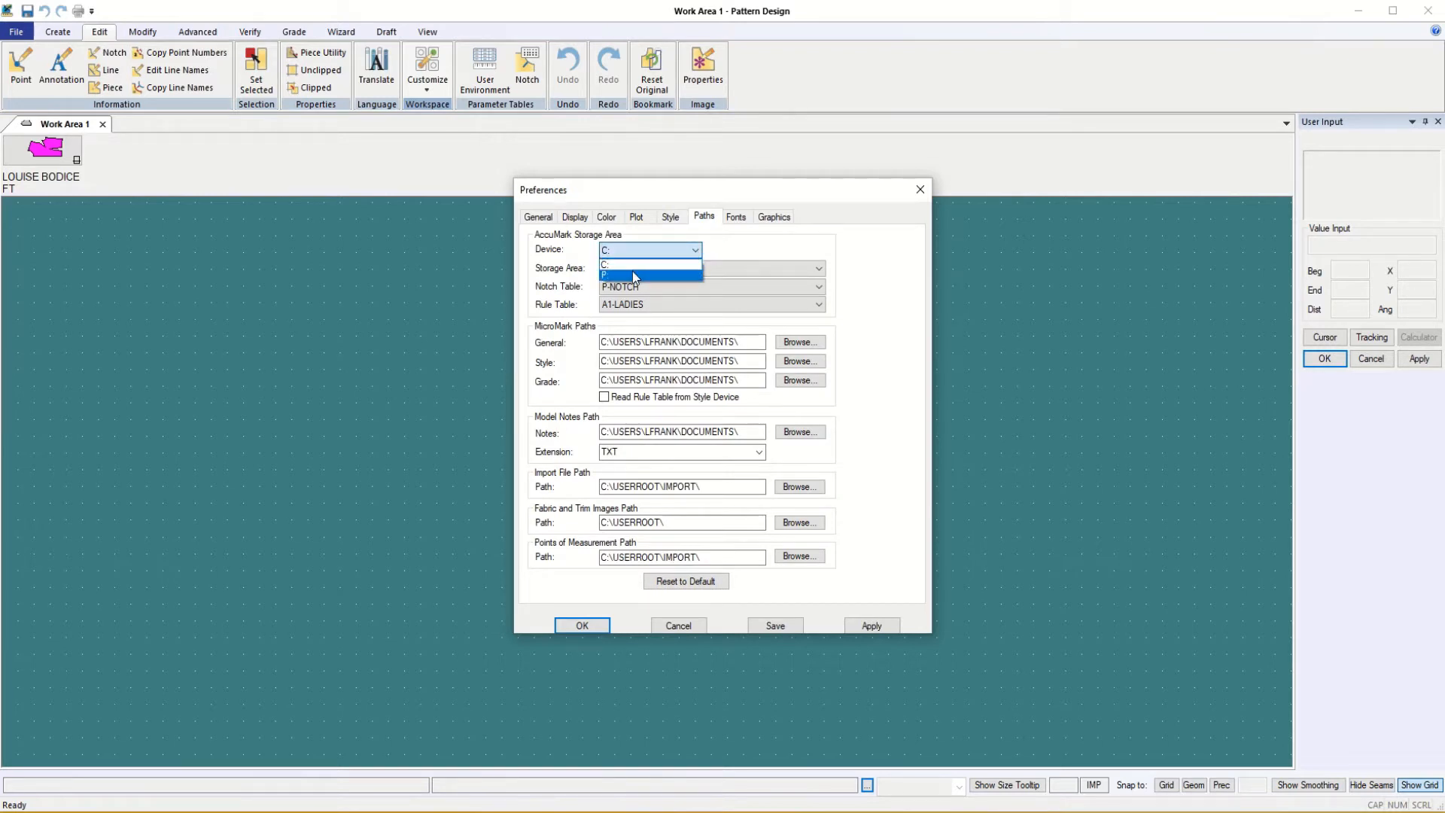
click(760, 251)
click(810, 271)
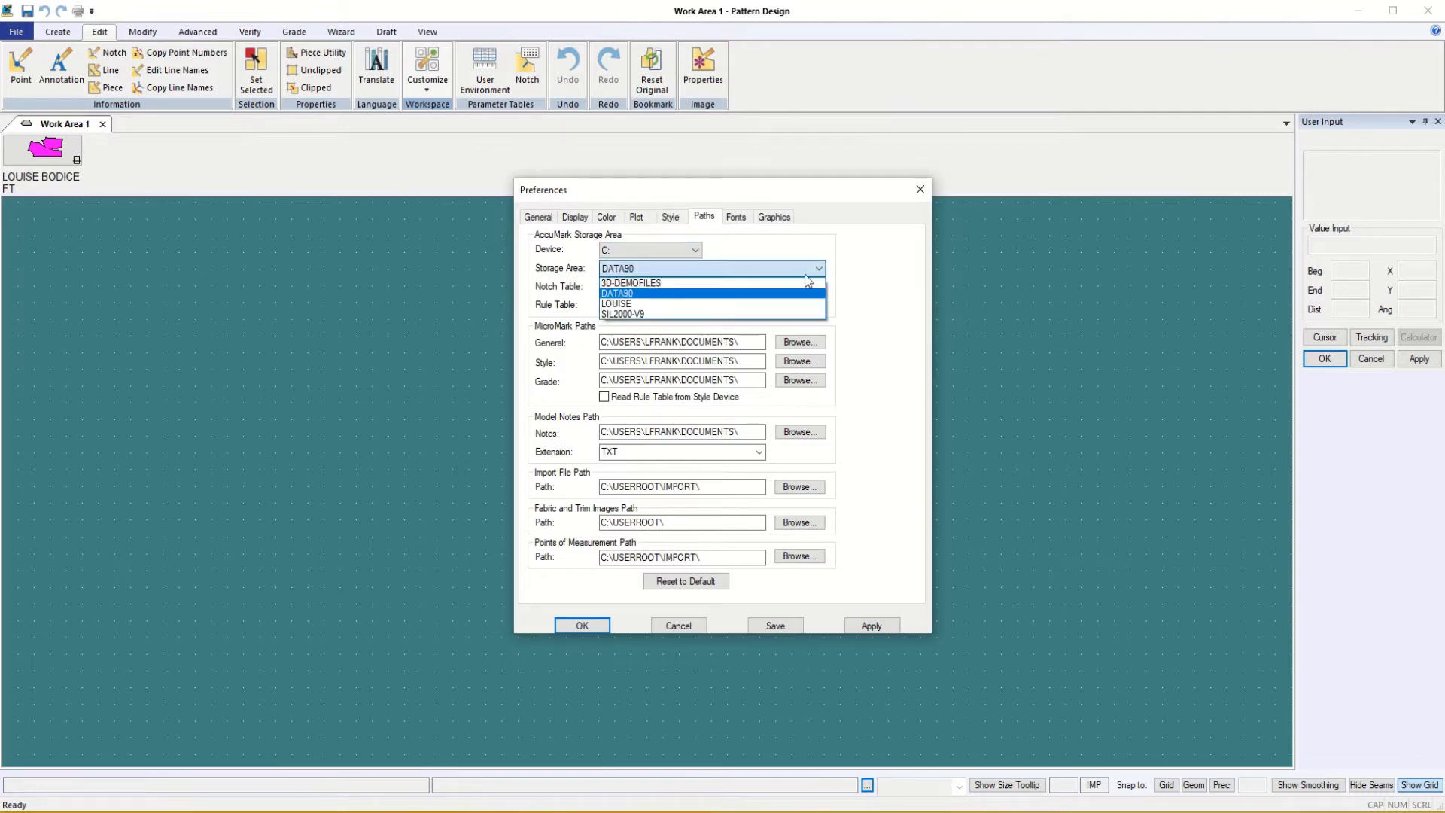
click(629, 305)
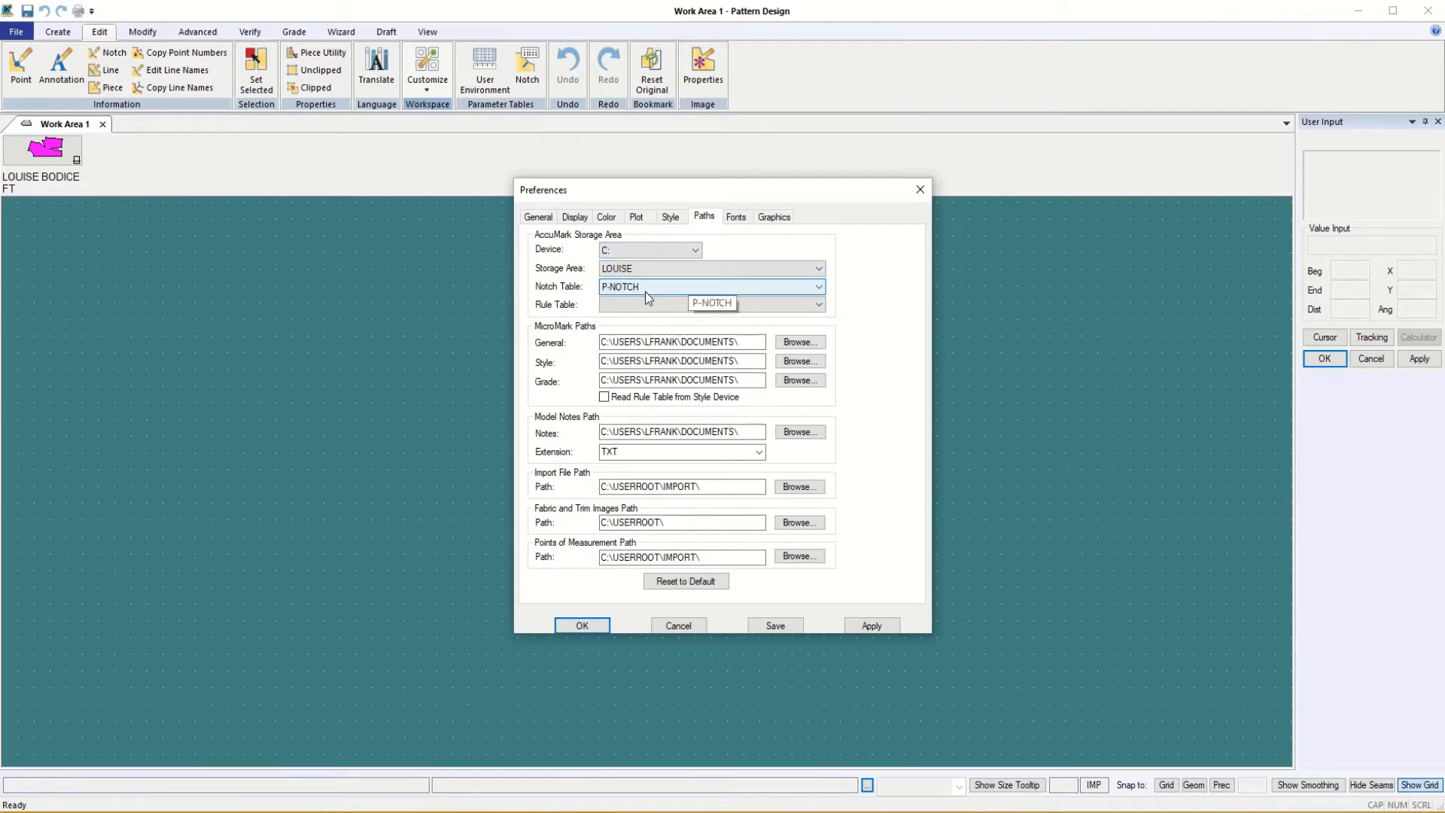
- Set the rule table to T NO GRADE in the path preferences and apply the changes
click(812, 304)
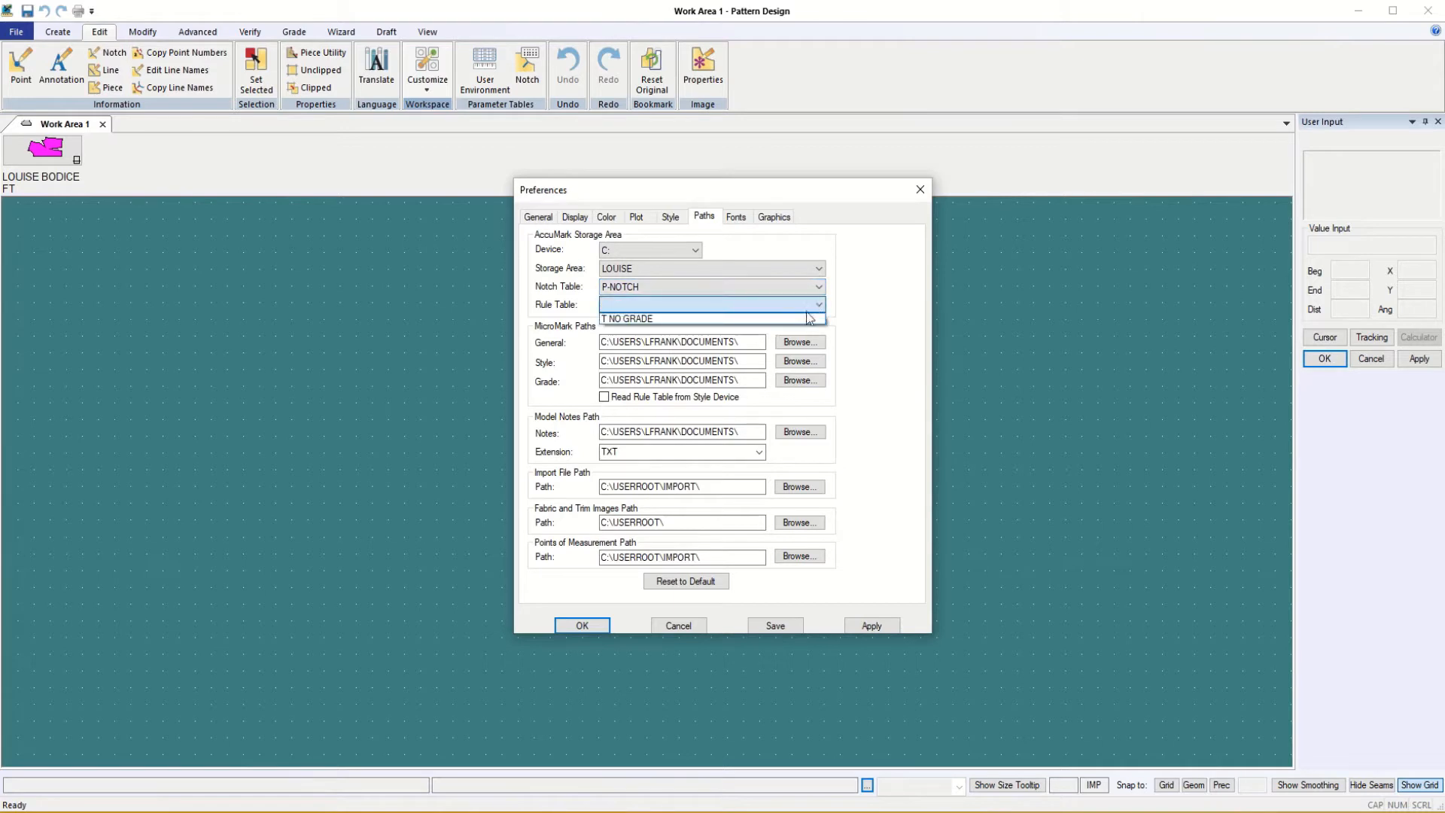
click(797, 317)
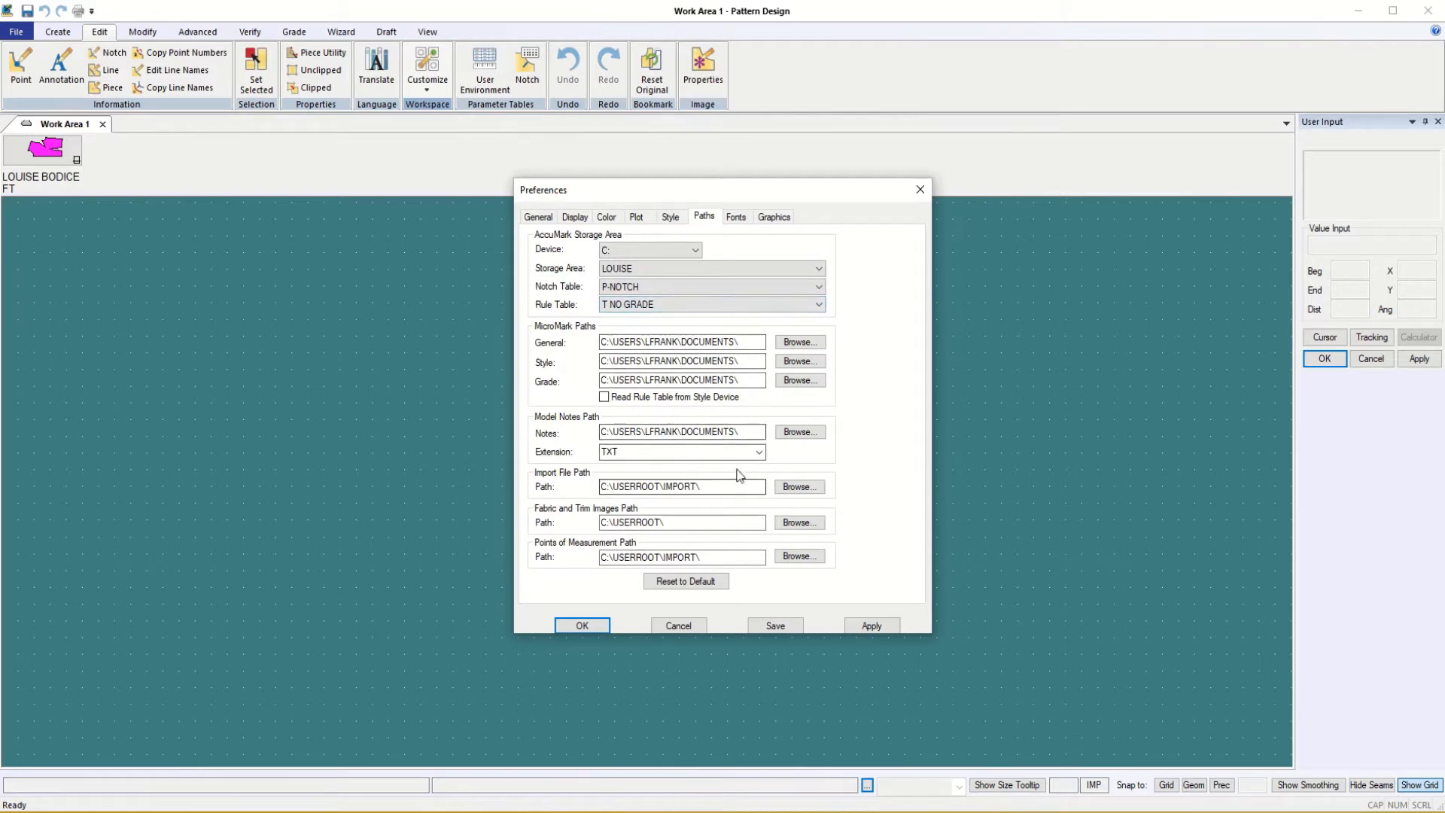
click(872, 625)
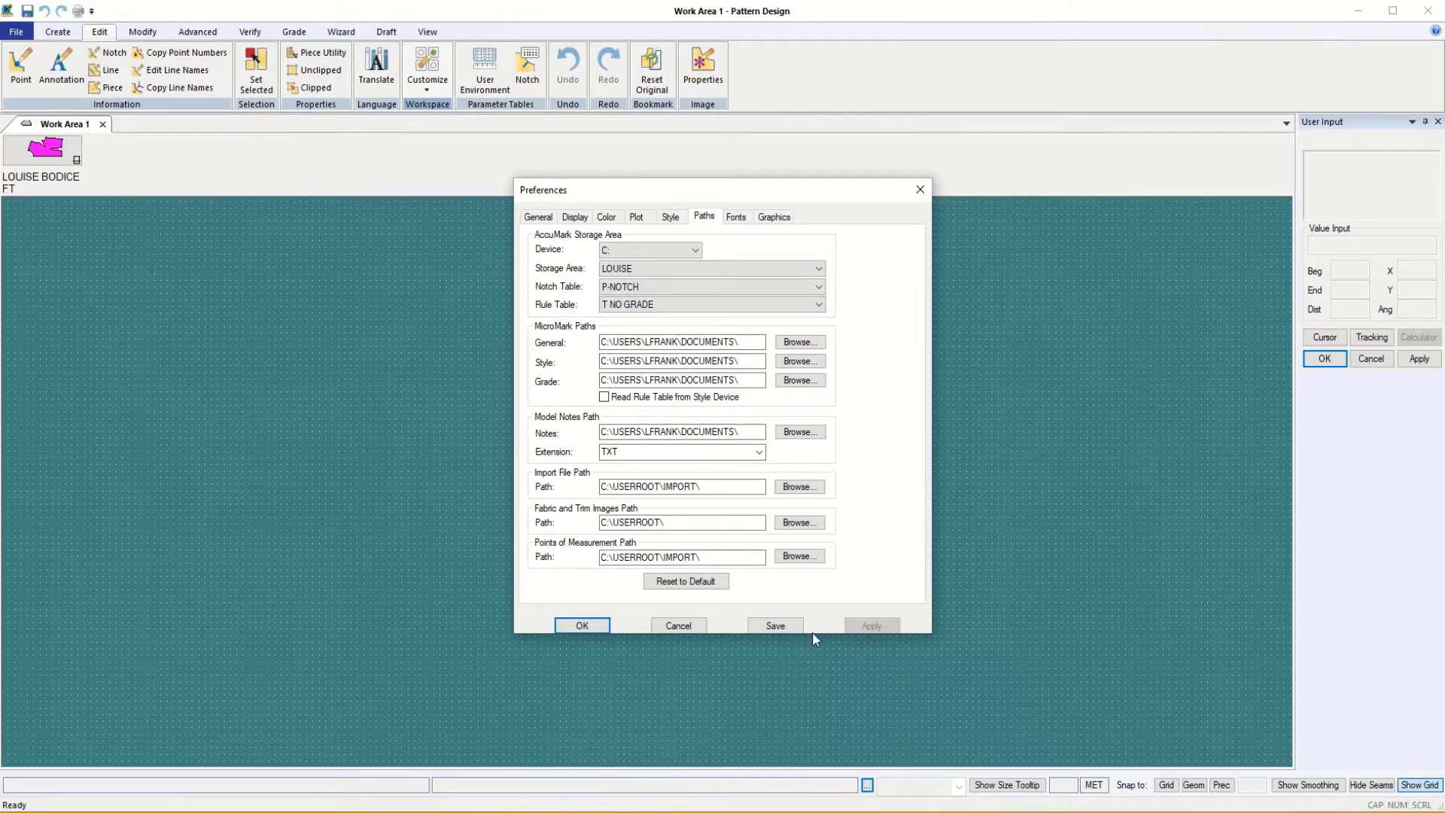
click(599, 627)
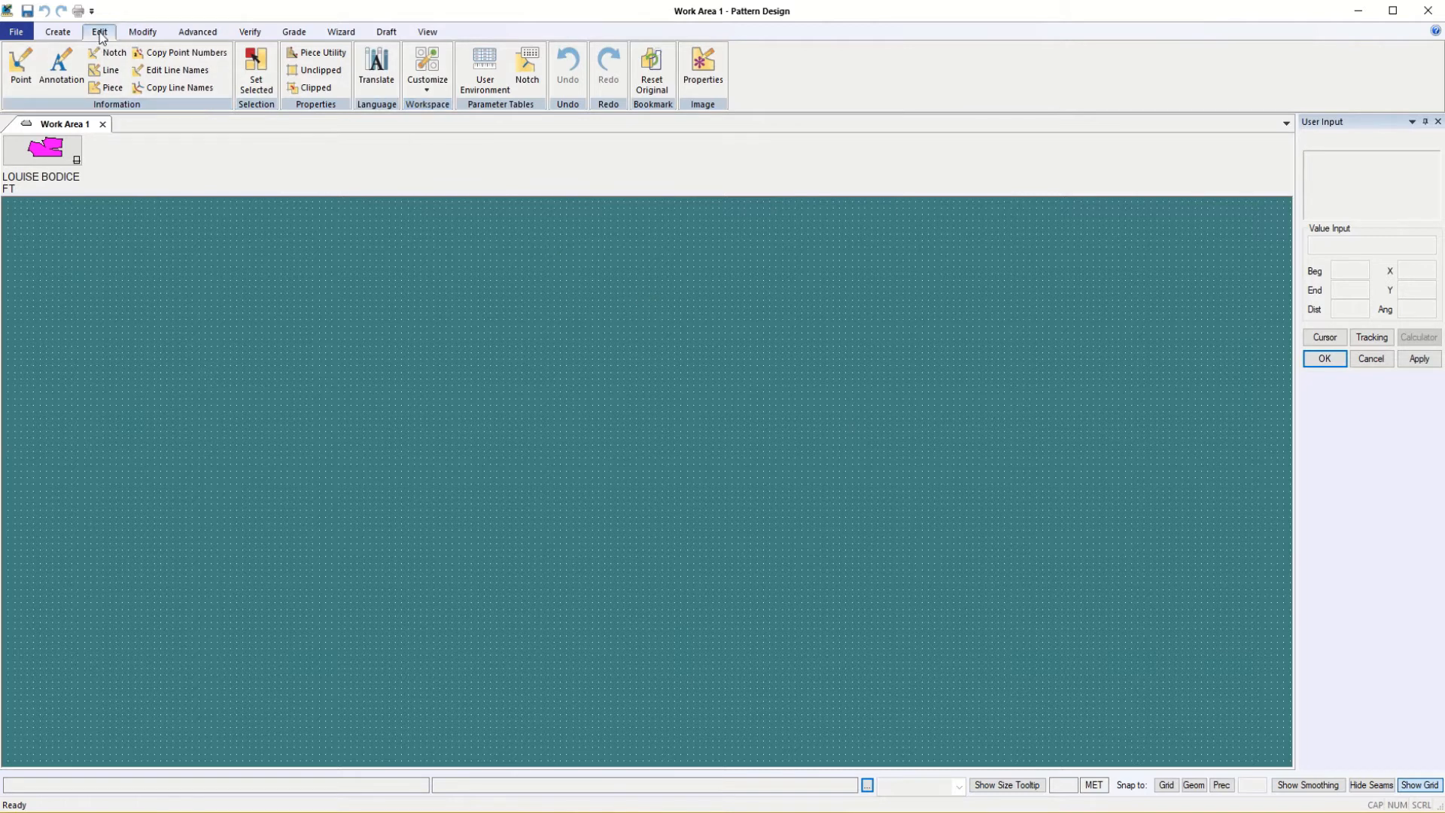
click(427, 67)
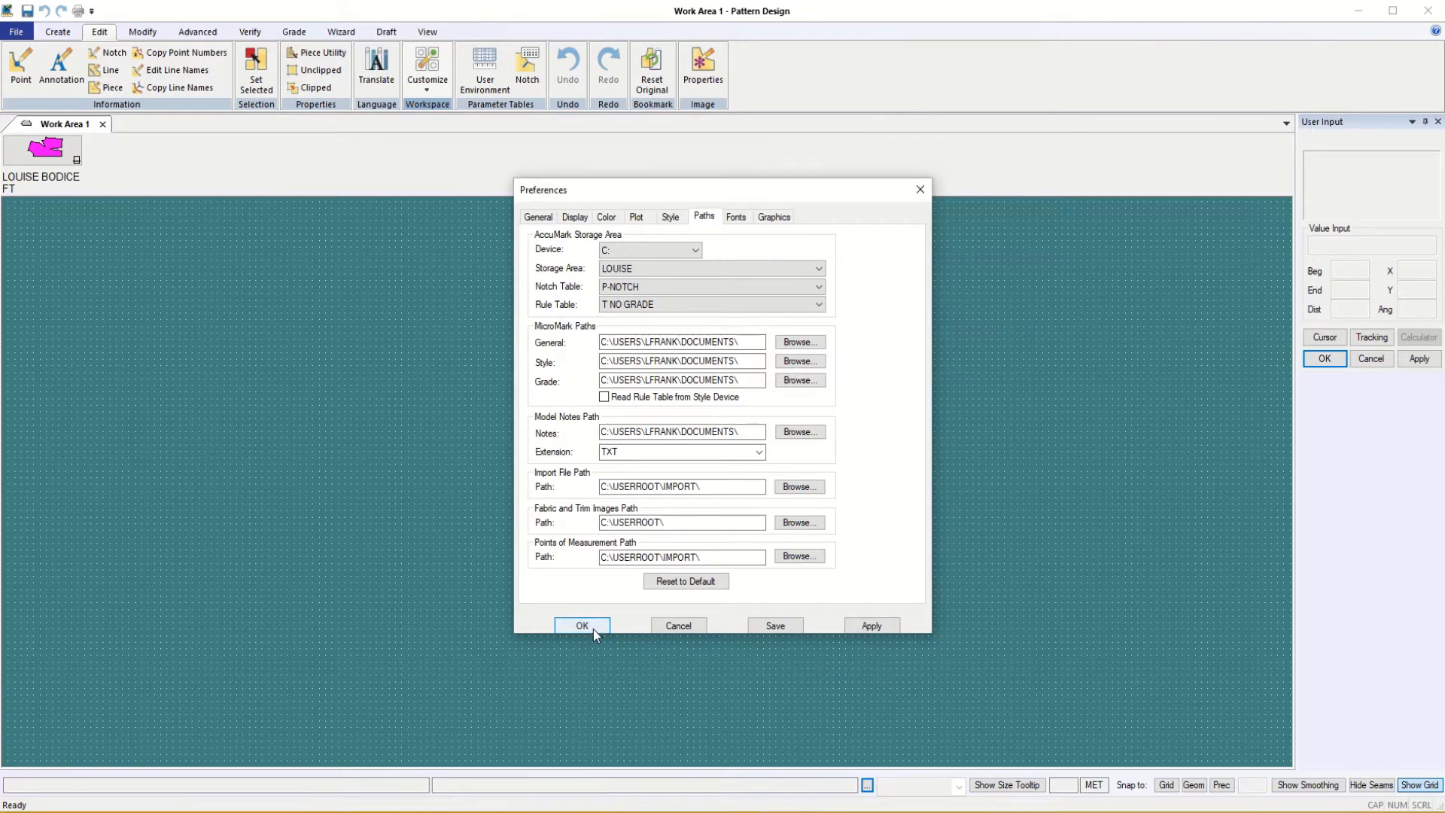
click(679, 625)
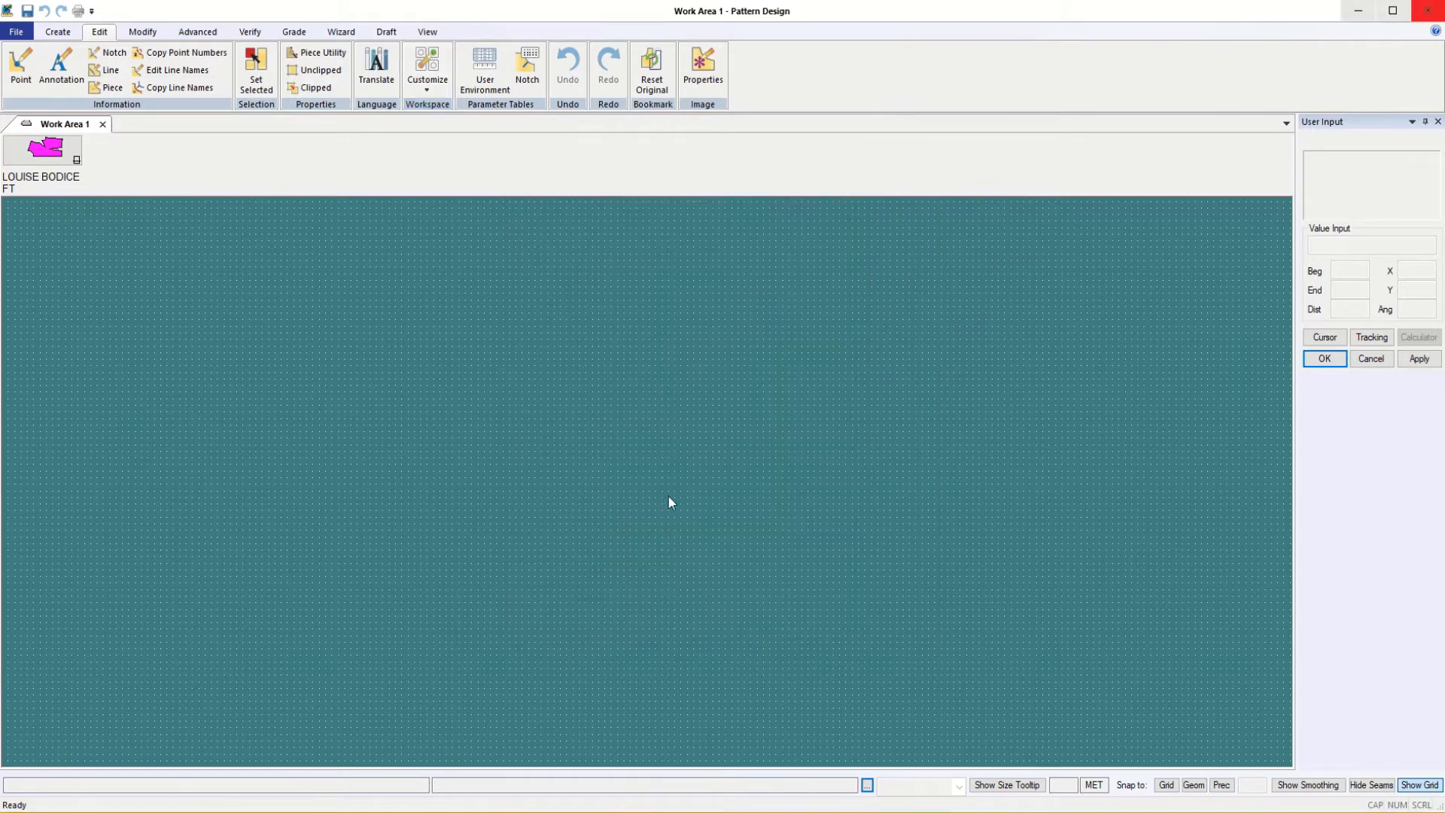
- Set the user environment to Imperial notation with a precision of 3 and save it
click(485, 74)
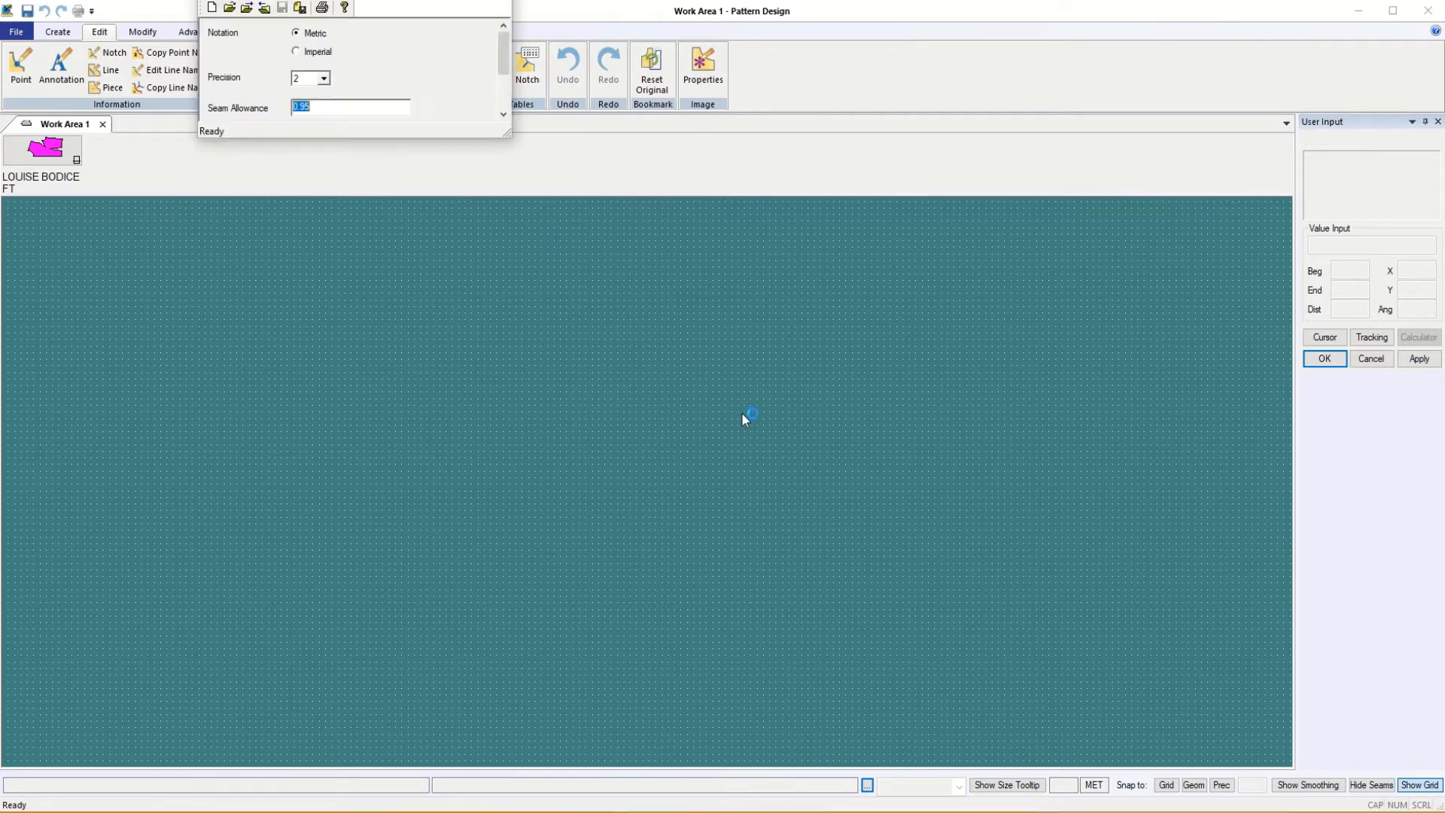
click(299, 53)
click(323, 78)
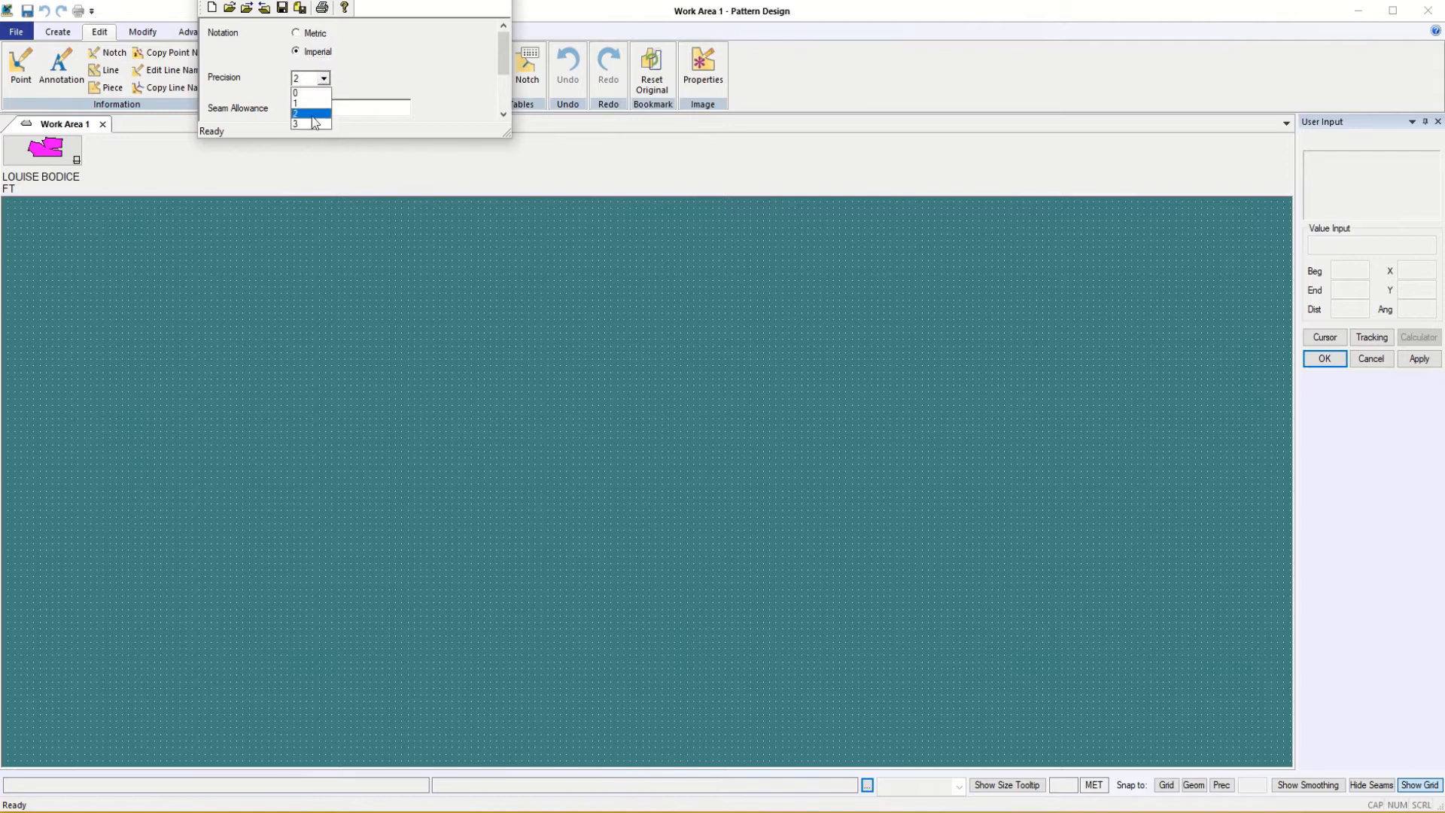
click(308, 119)
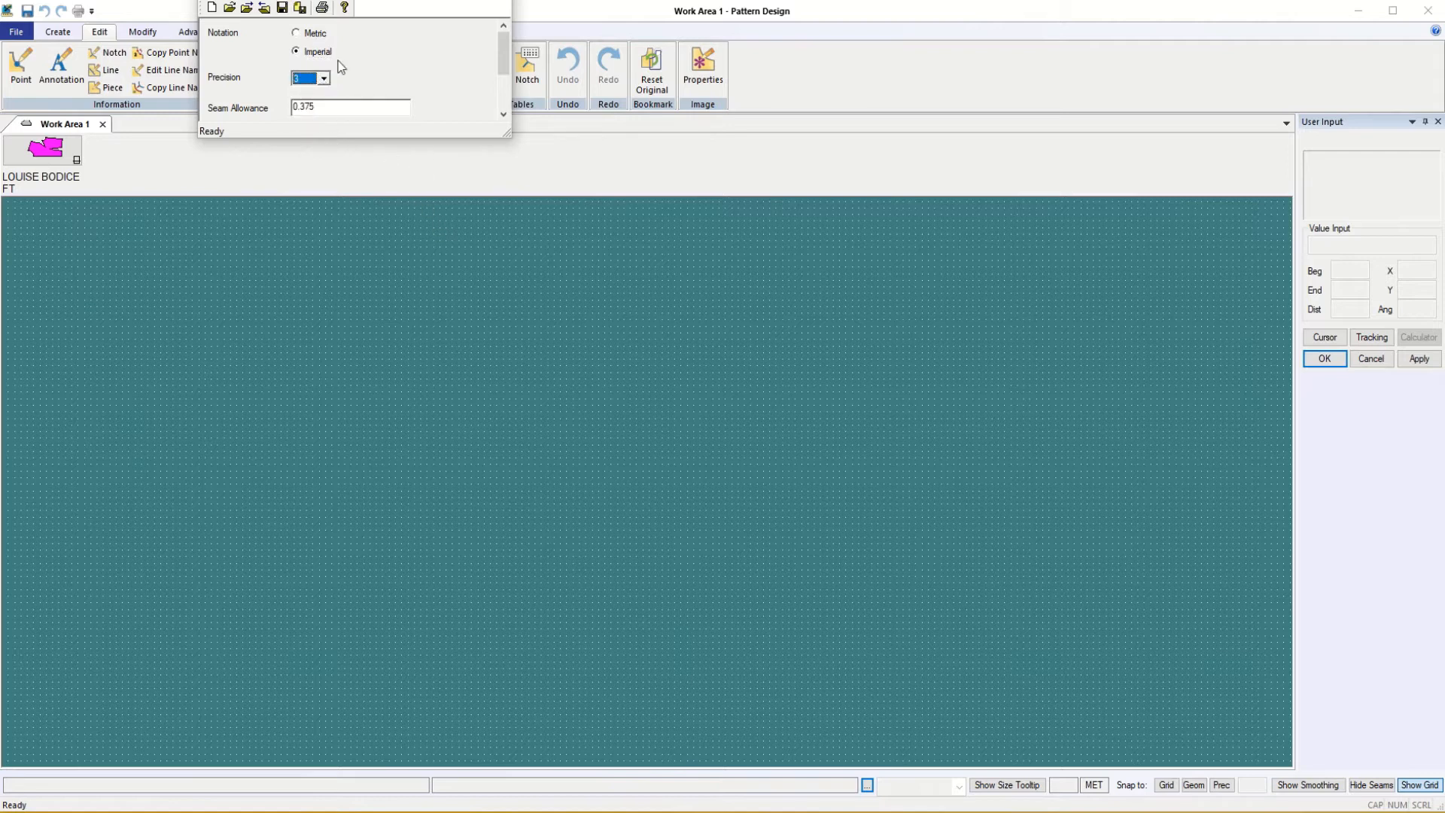
click(285, 11)
click(560, 209)
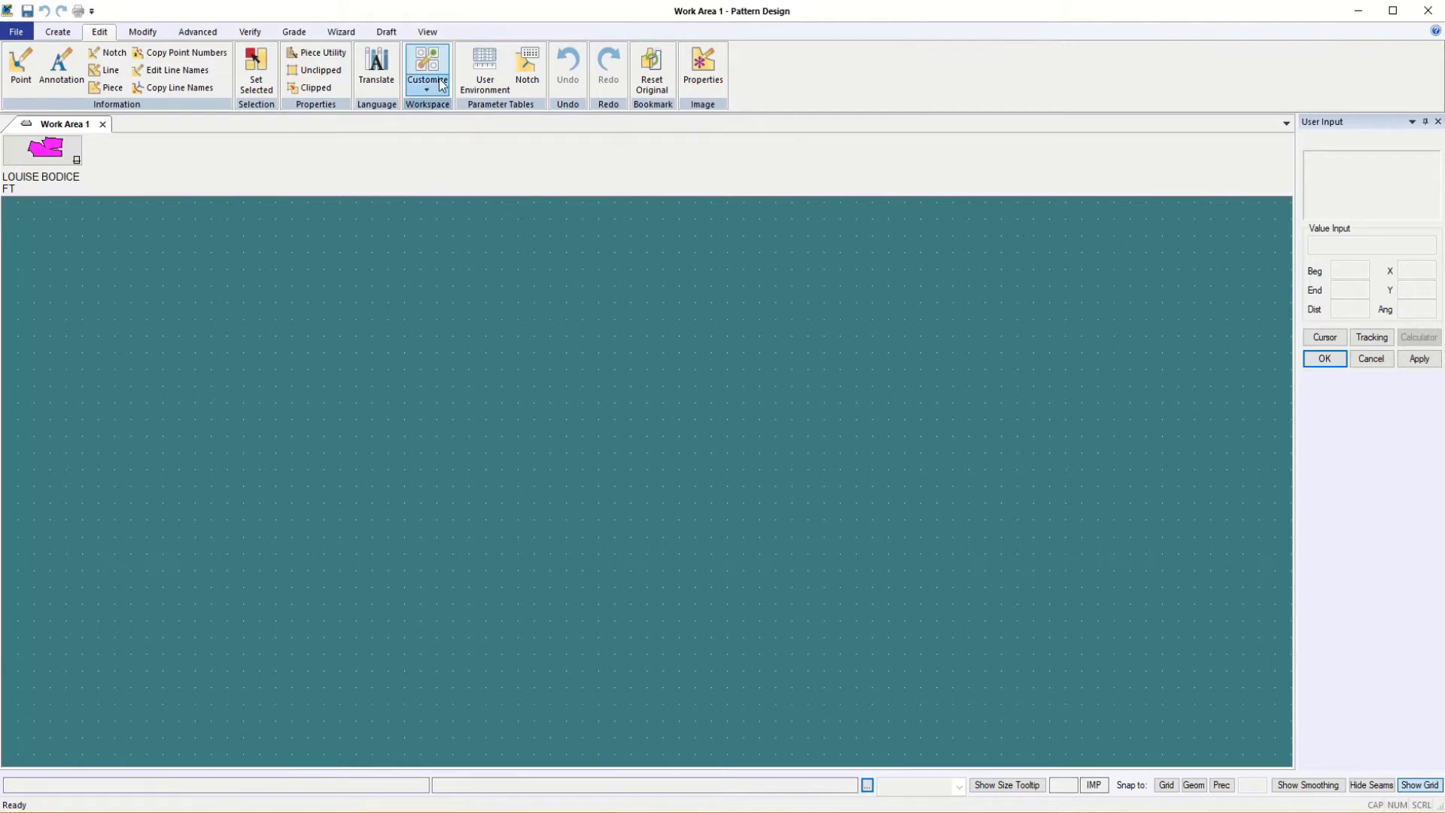
- Review the path preferences and check which storage area is offered by default for opening pieces
click(437, 69)
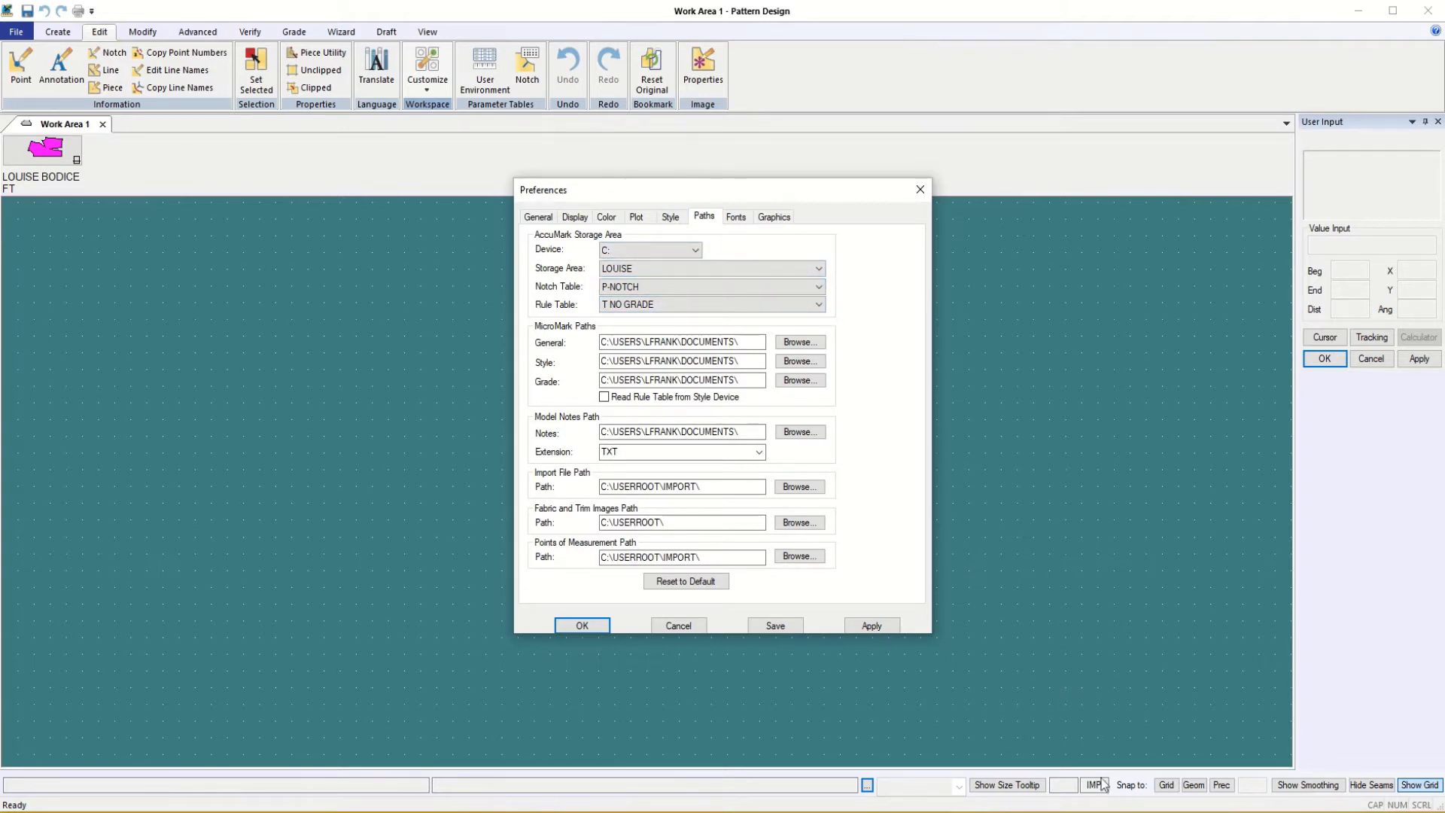
click(594, 628)
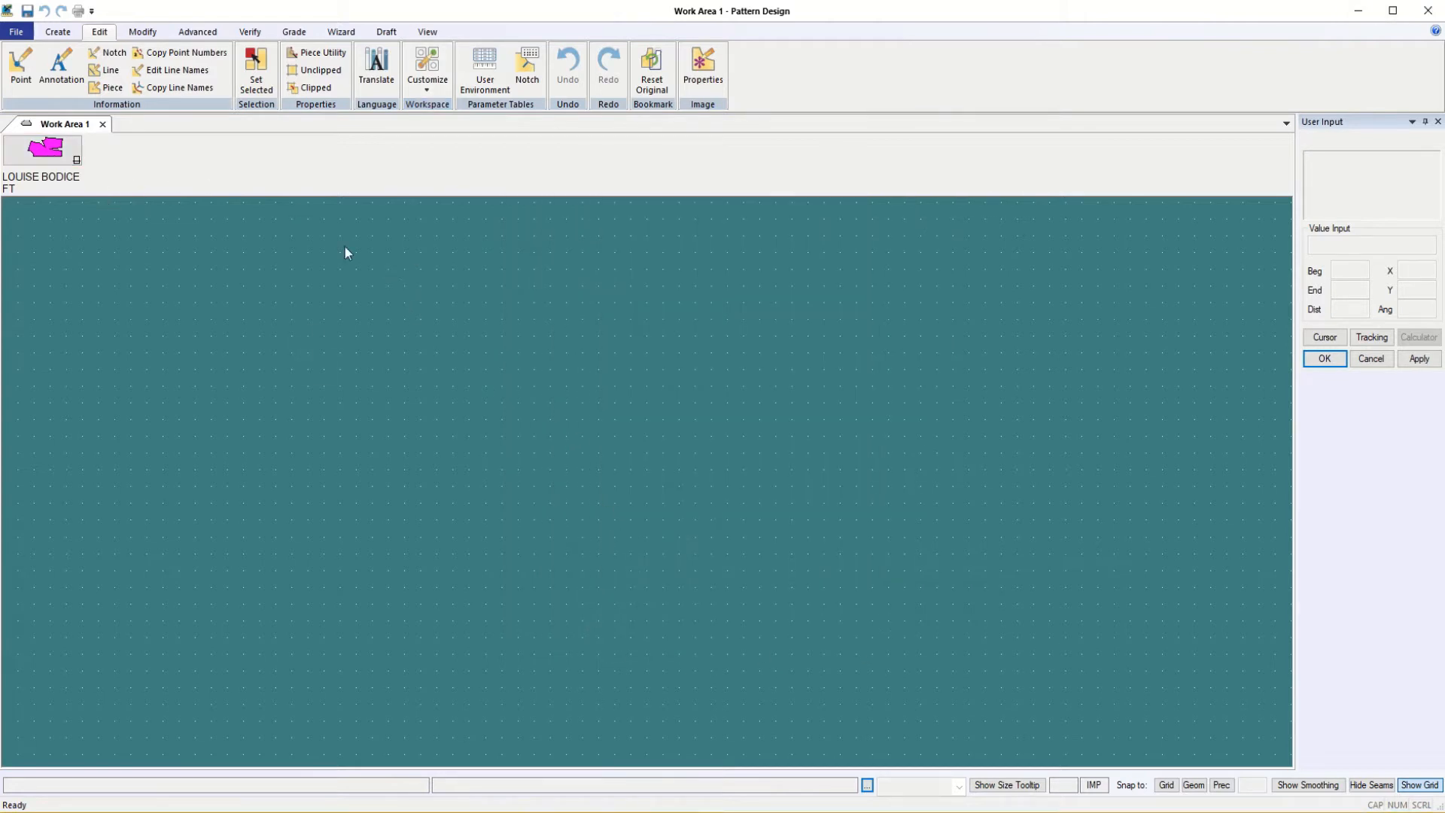
click(23, 33)
click(43, 74)
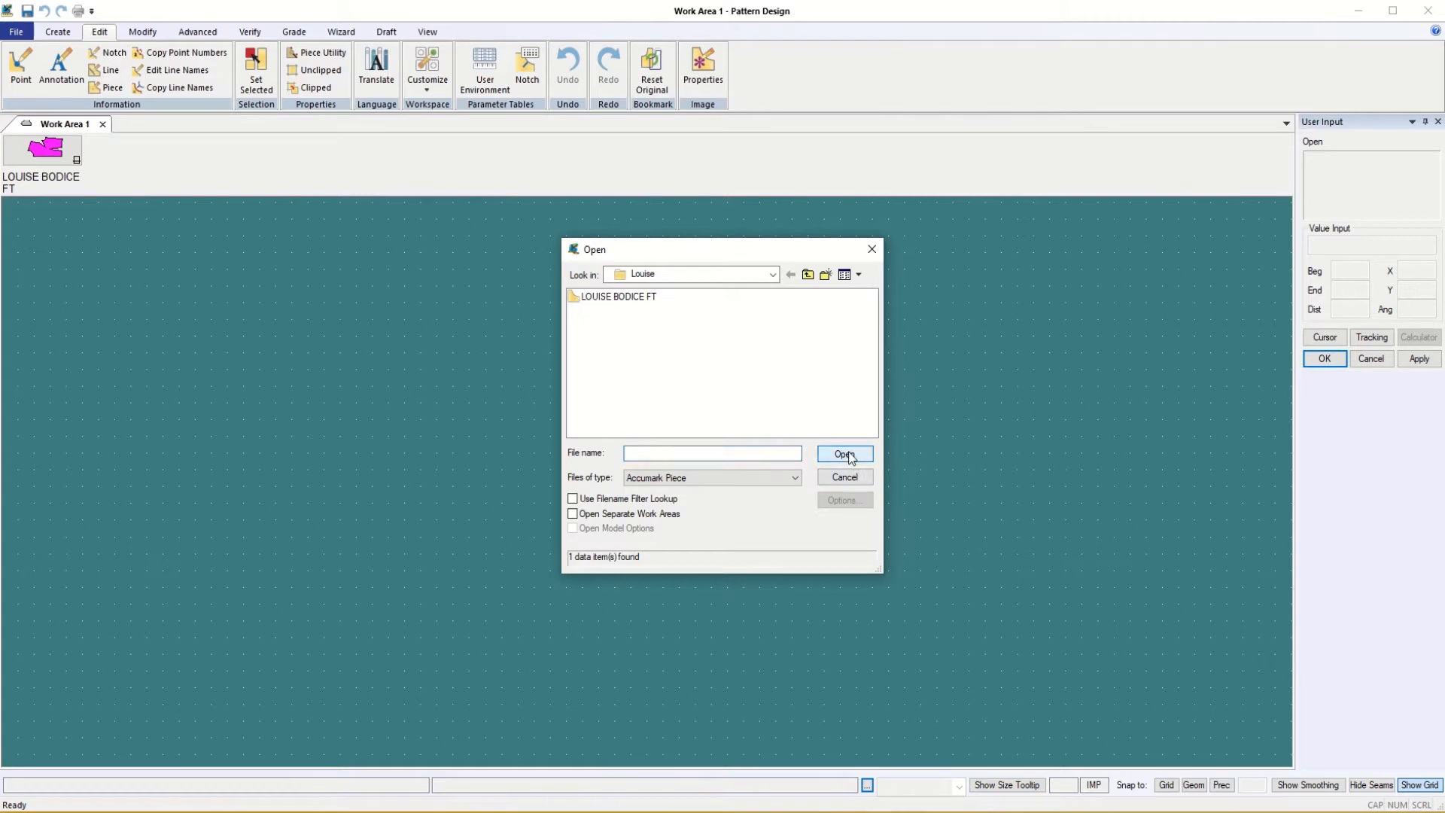
click(872, 249)
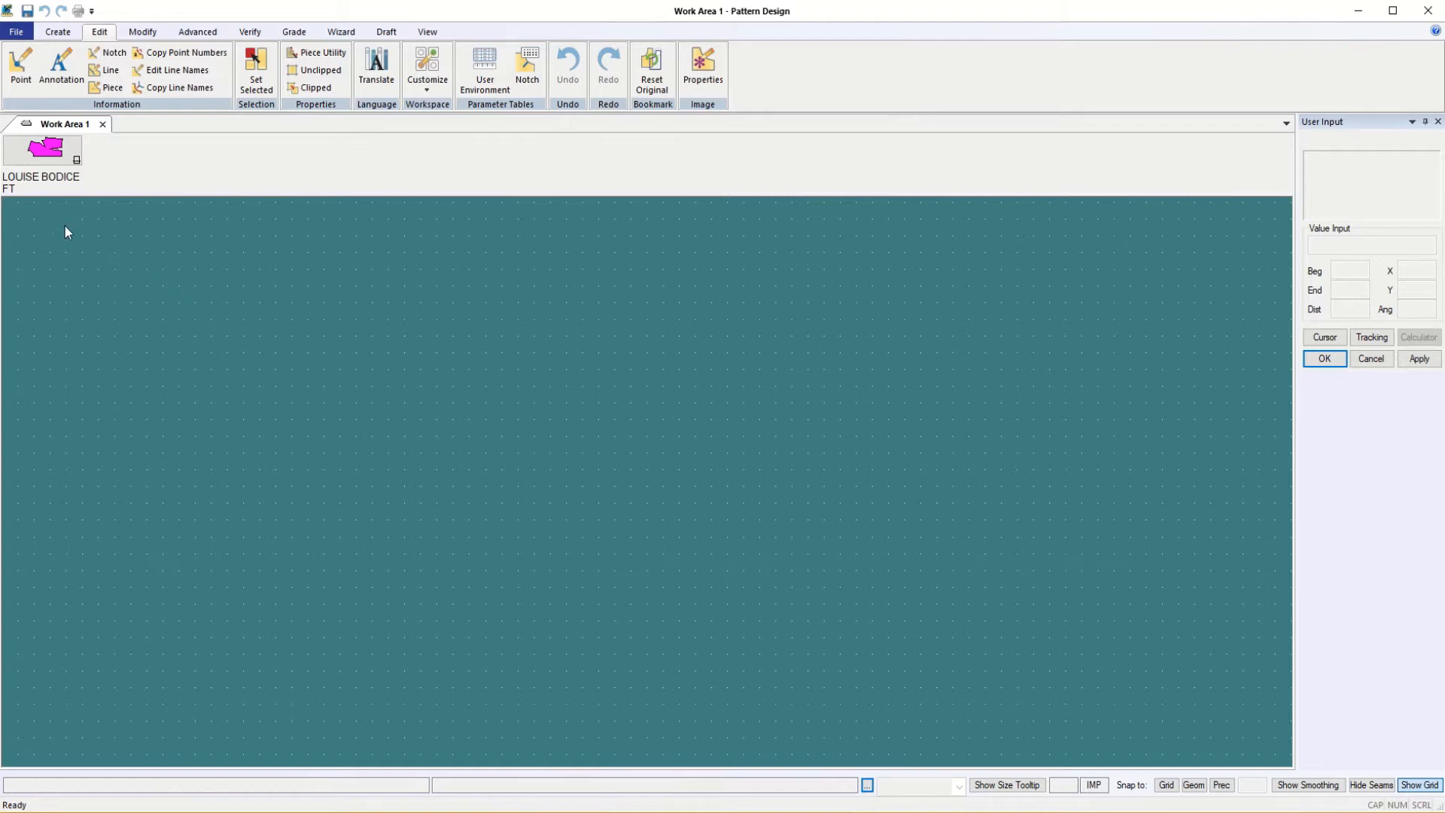
- Place the LOUISE BODICE FT piece in the work area and fit it in view
click(45, 156)
click(306, 456)
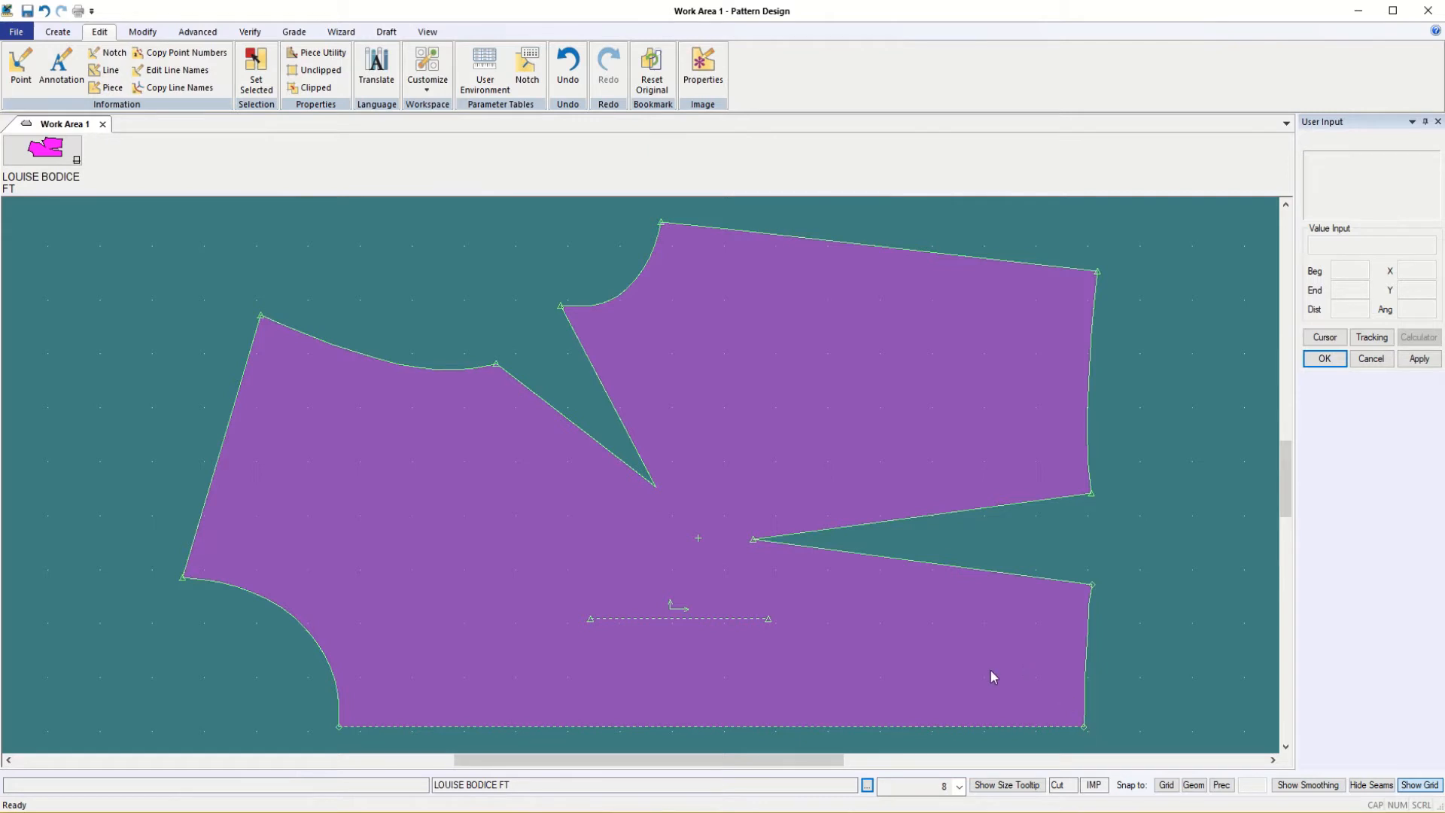
scroll(720, 594, down, 1)
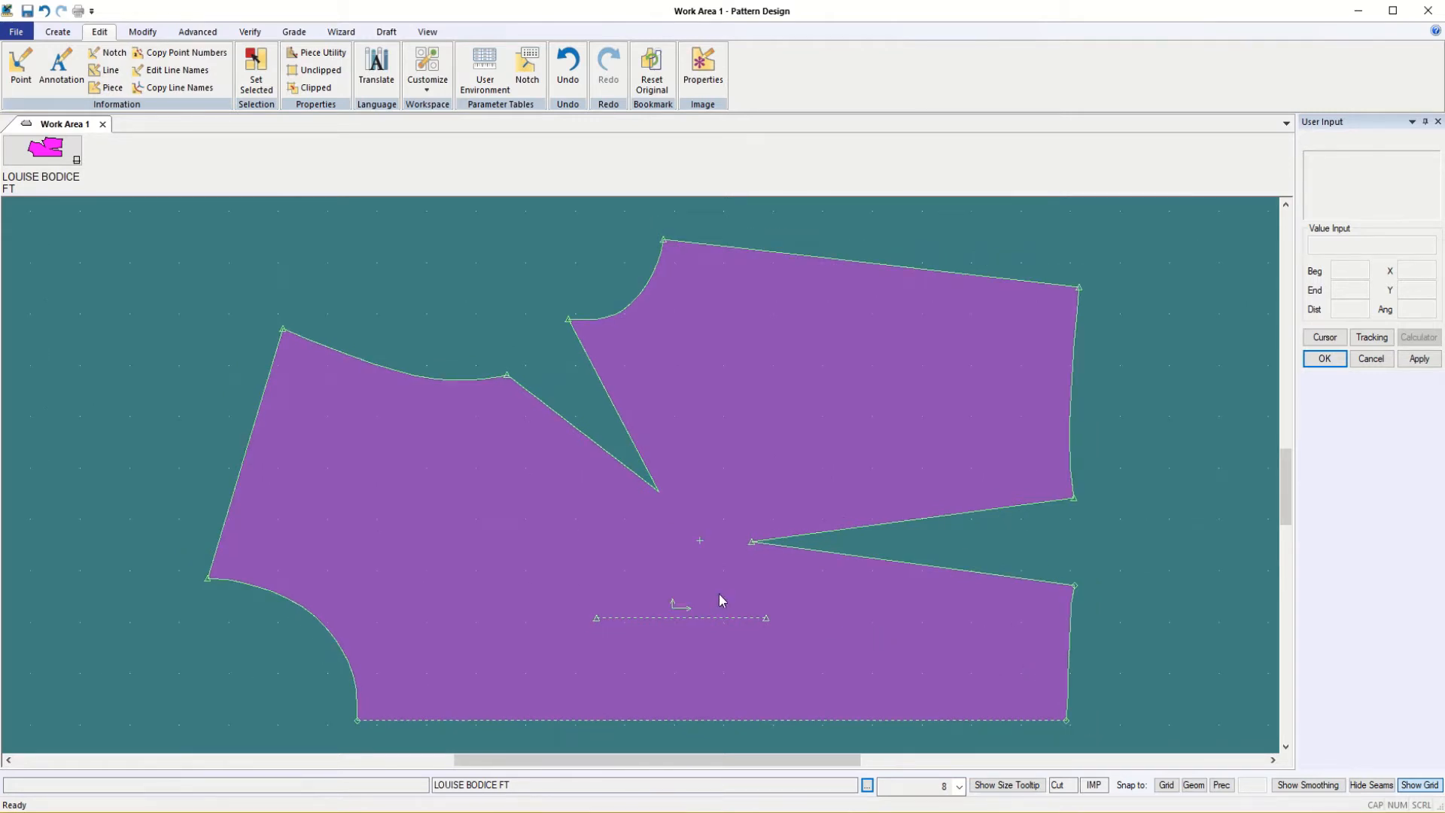
scroll(720, 594, up, 1)
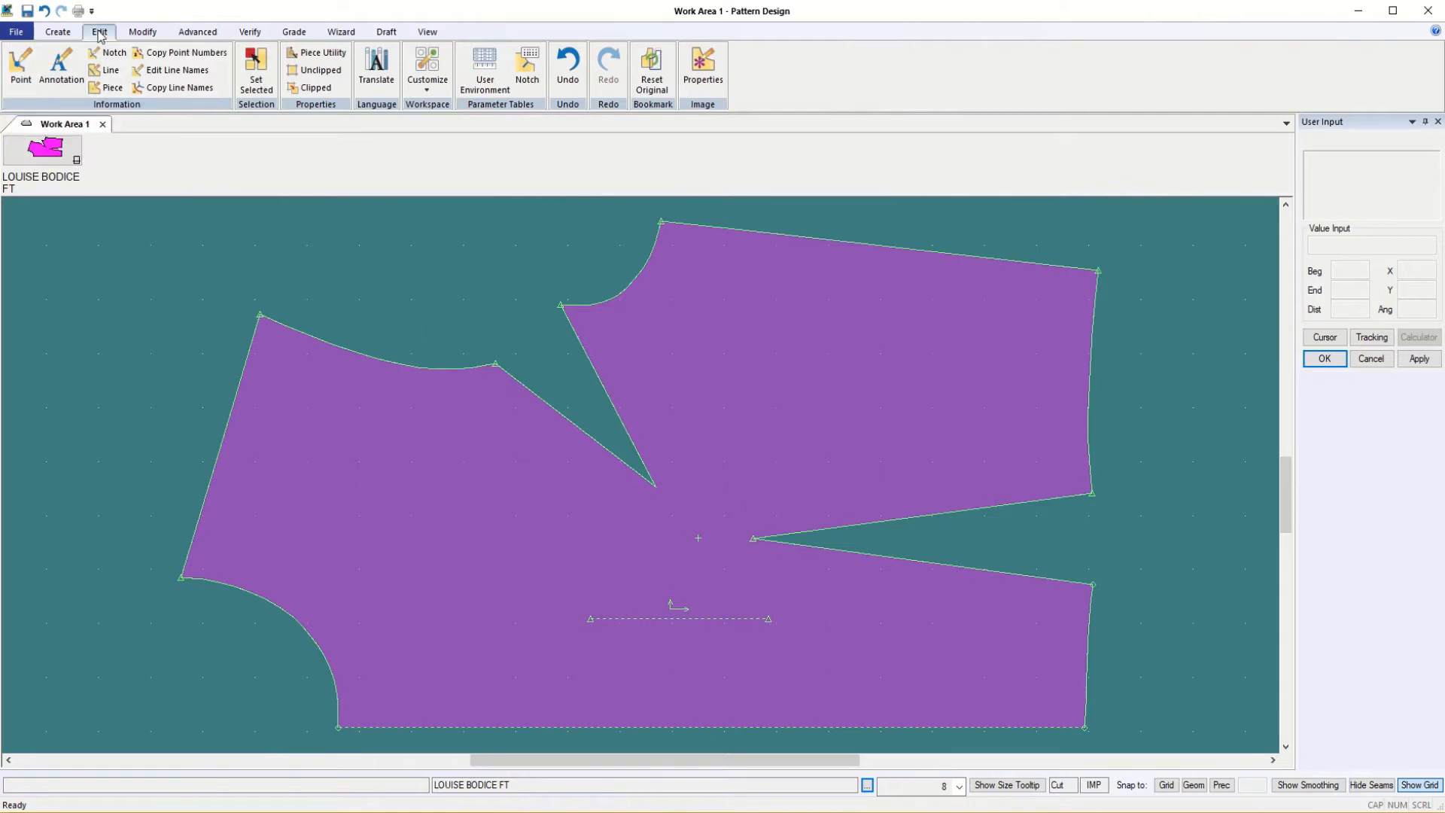
- Try to edit the point information at the tip of the waist dart
click(21, 79)
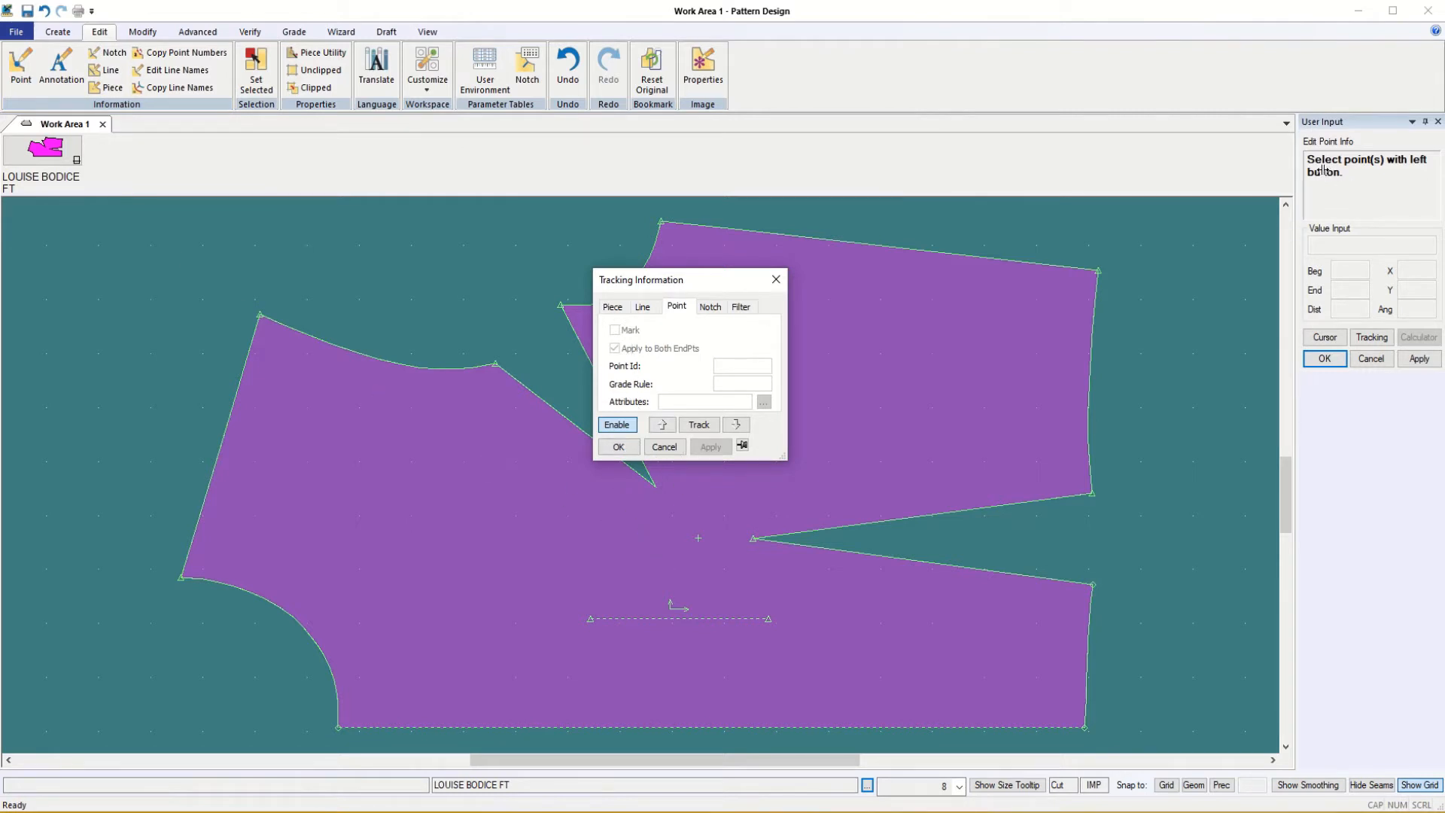
click(756, 556)
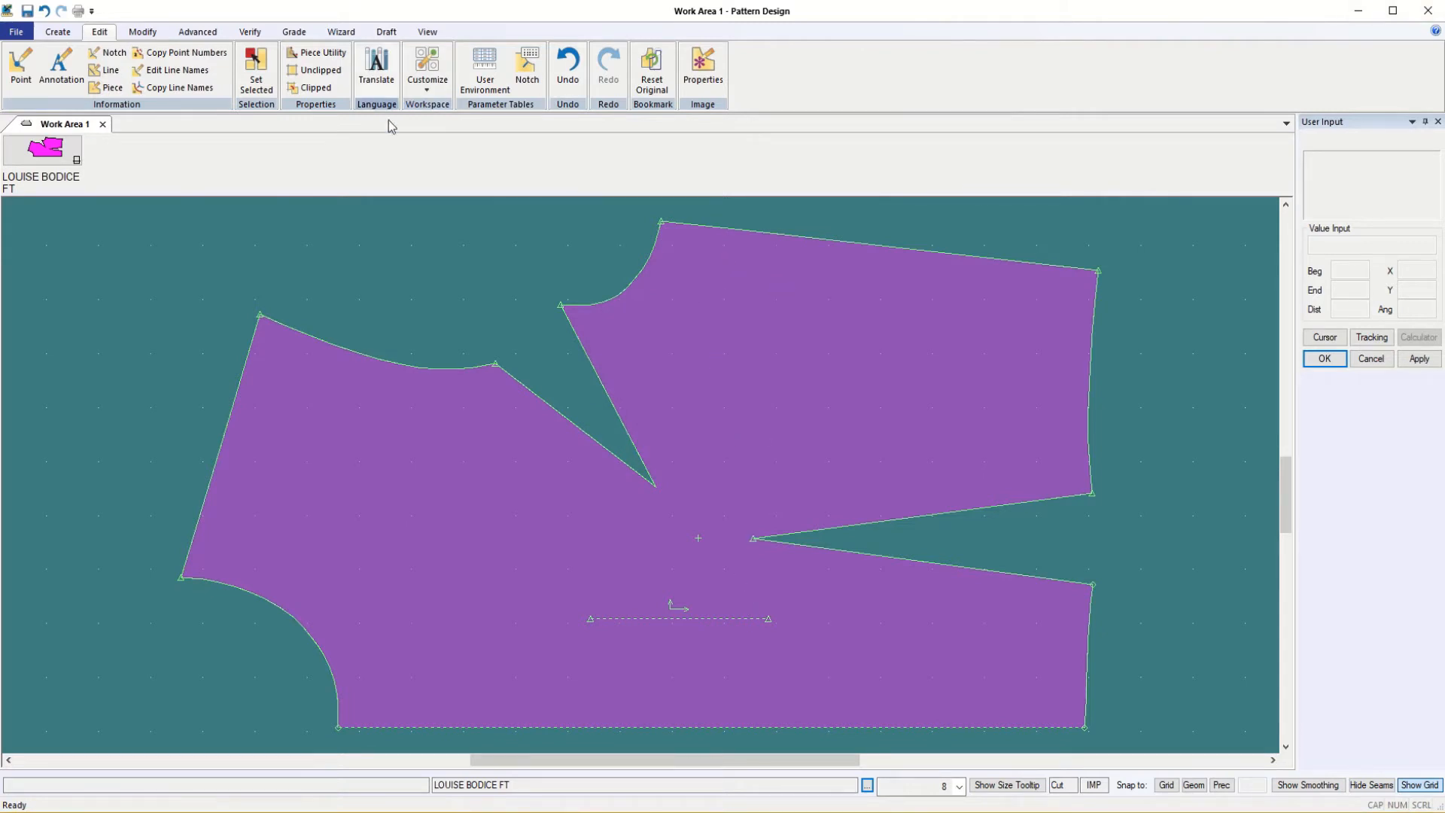
- Combine the two legs of the waist dart into a single line
click(144, 33)
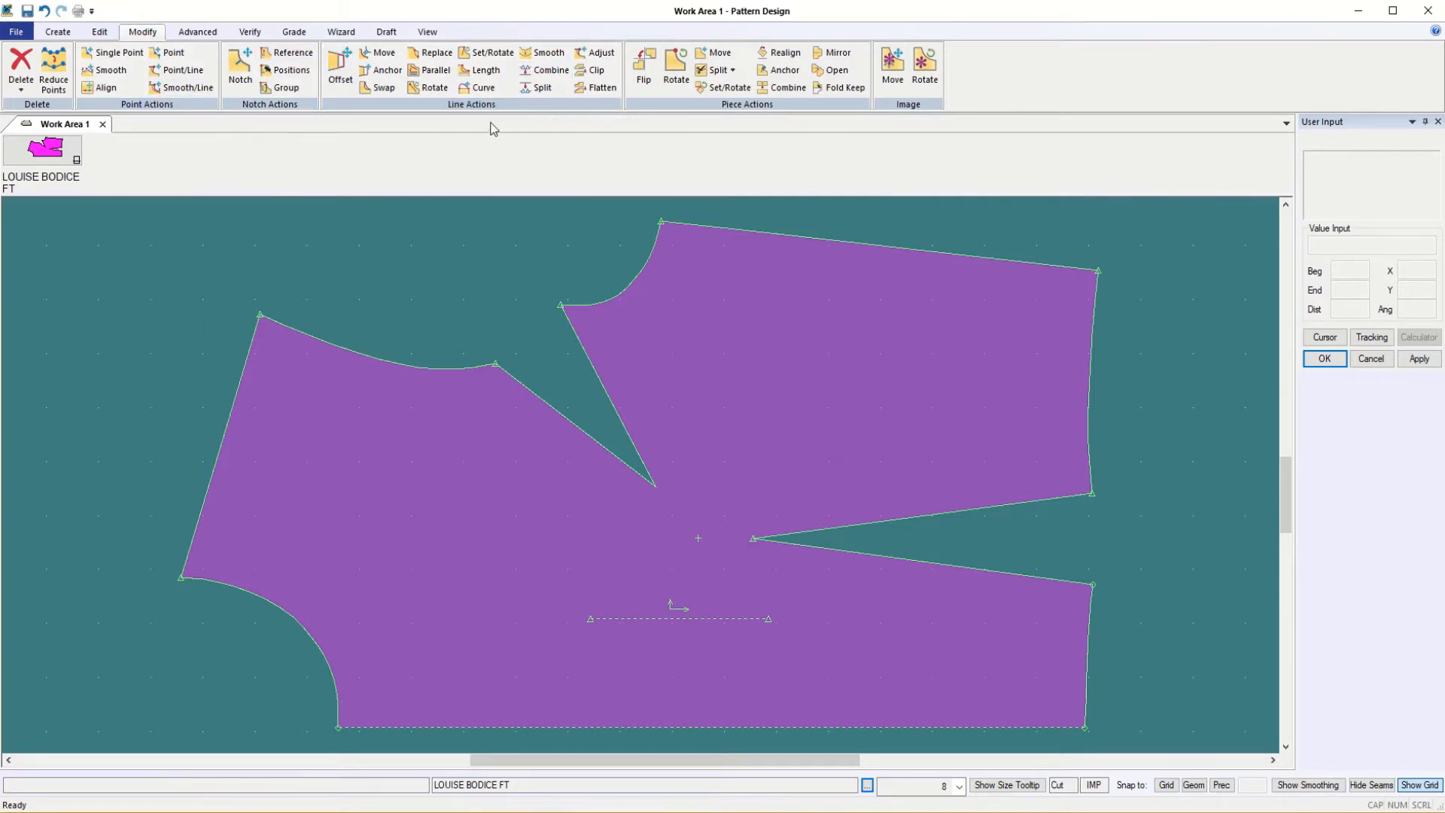
click(550, 71)
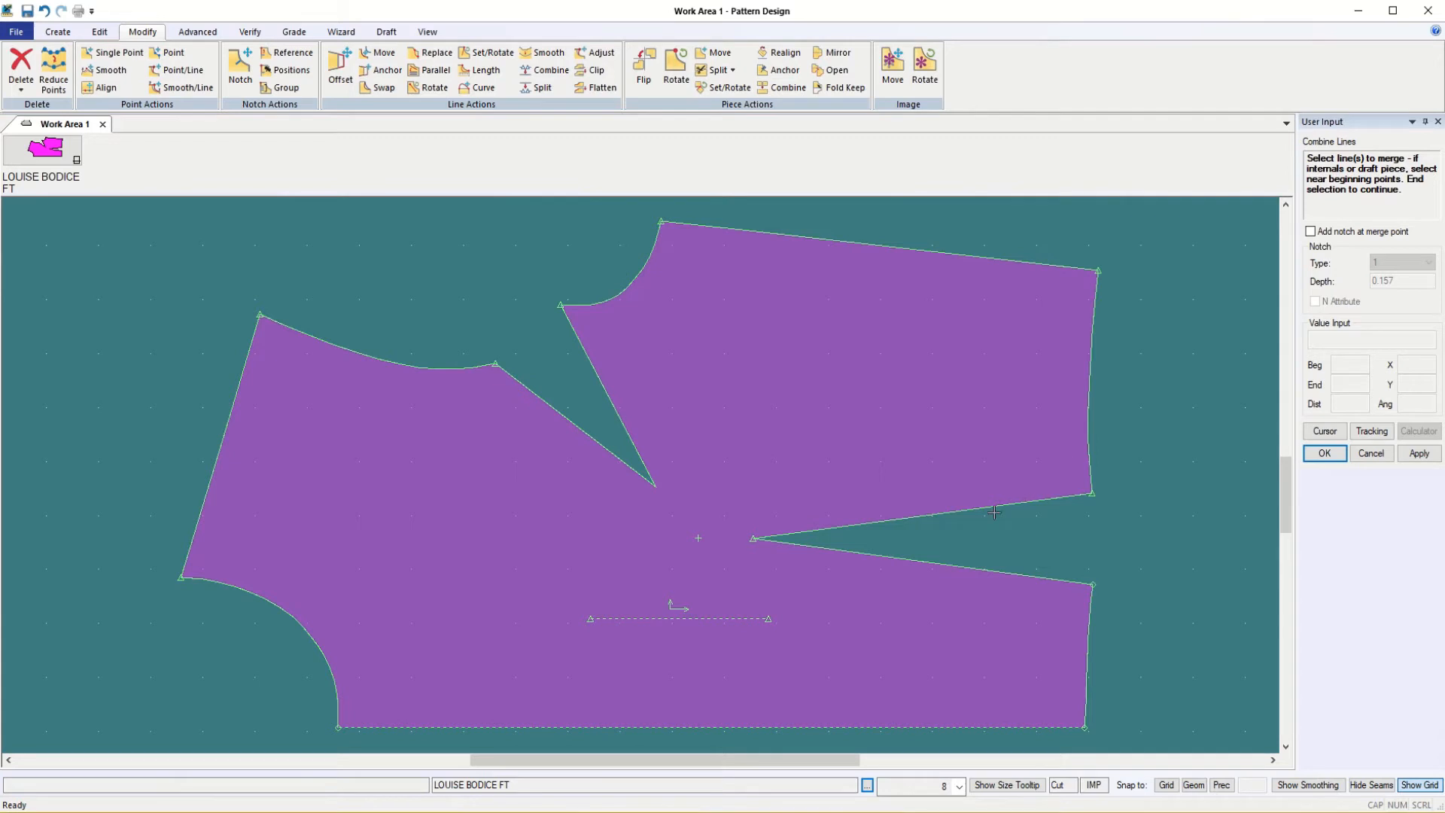
click(963, 509)
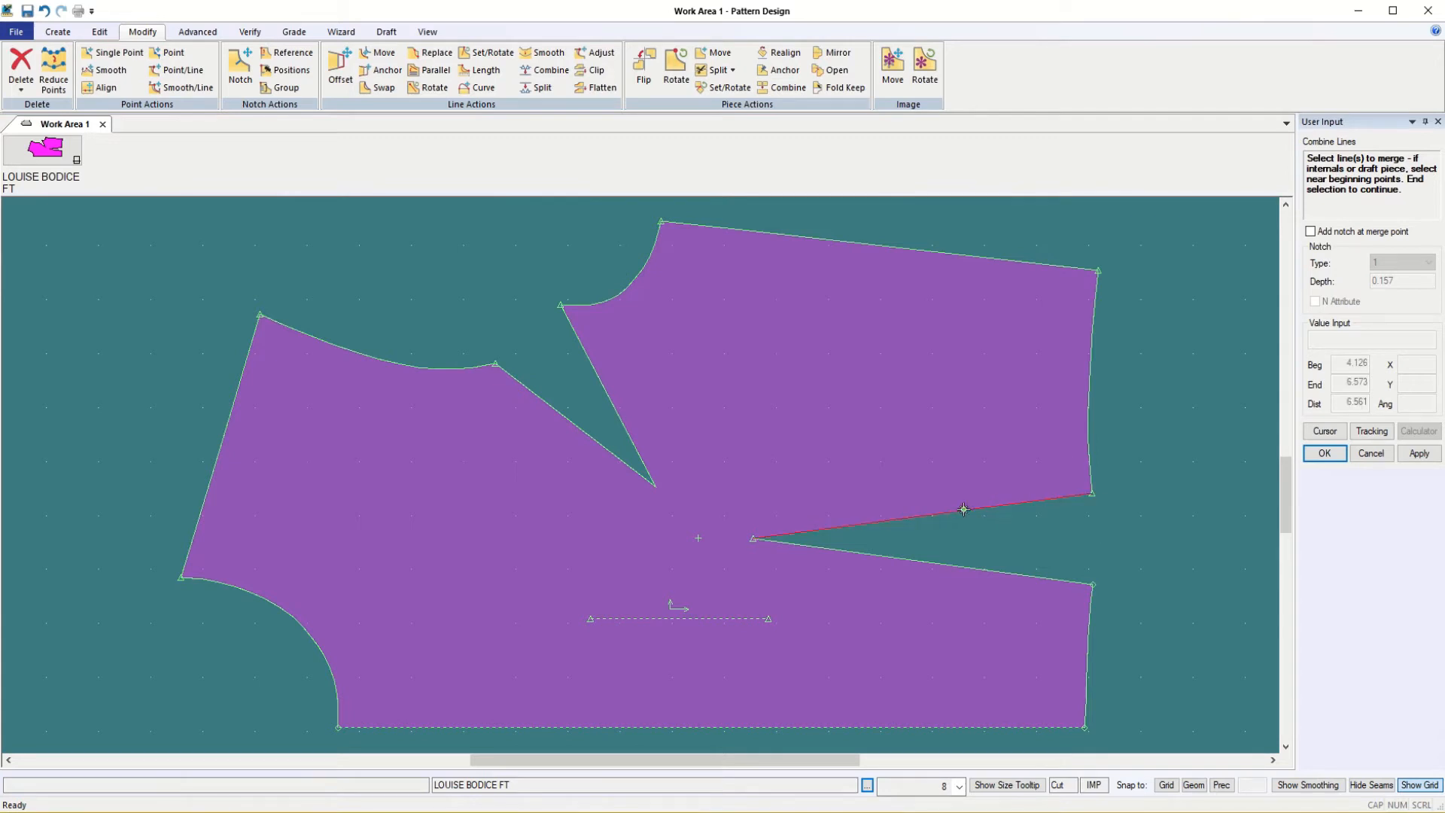
click(897, 559)
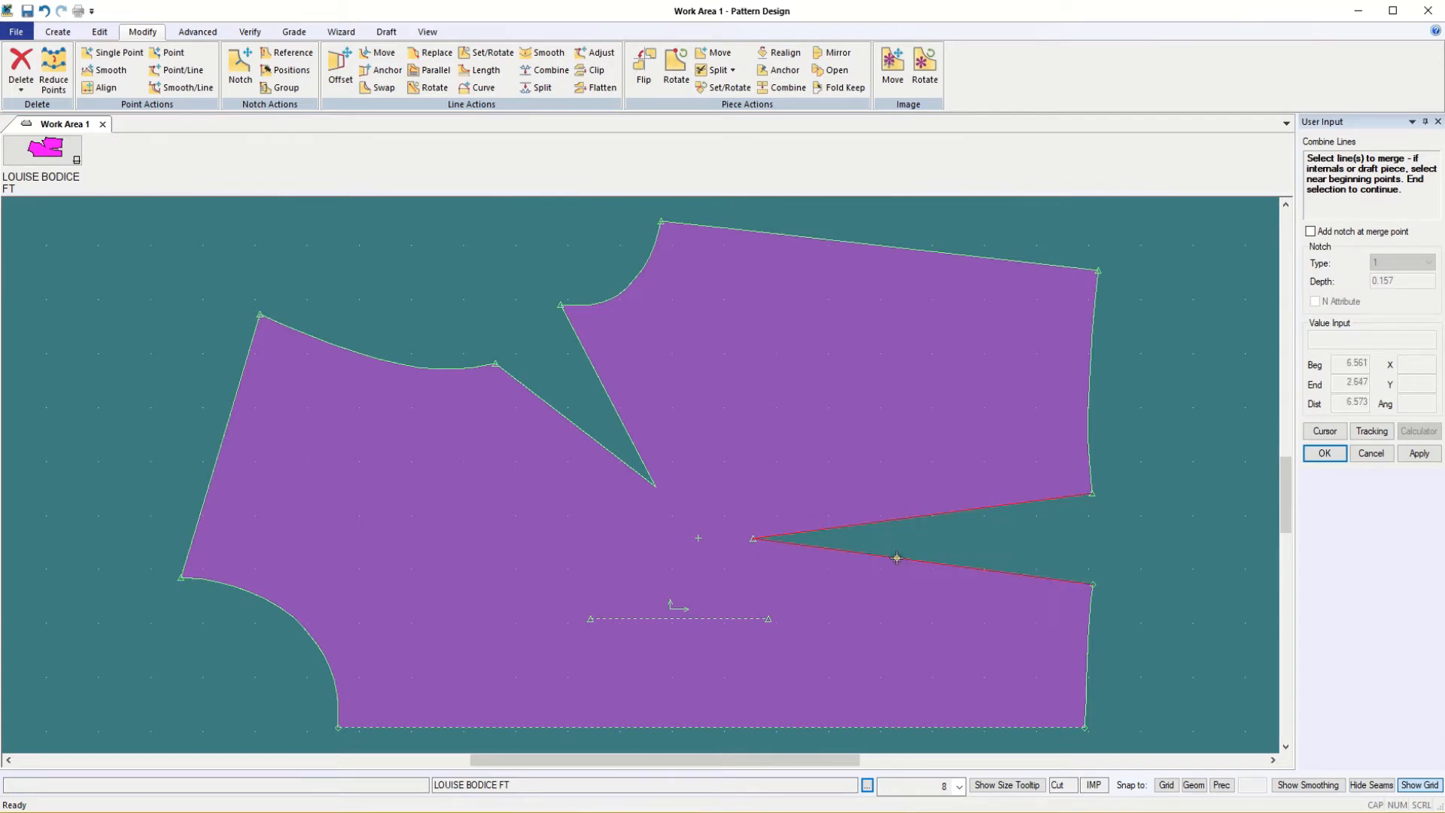
click(1323, 455)
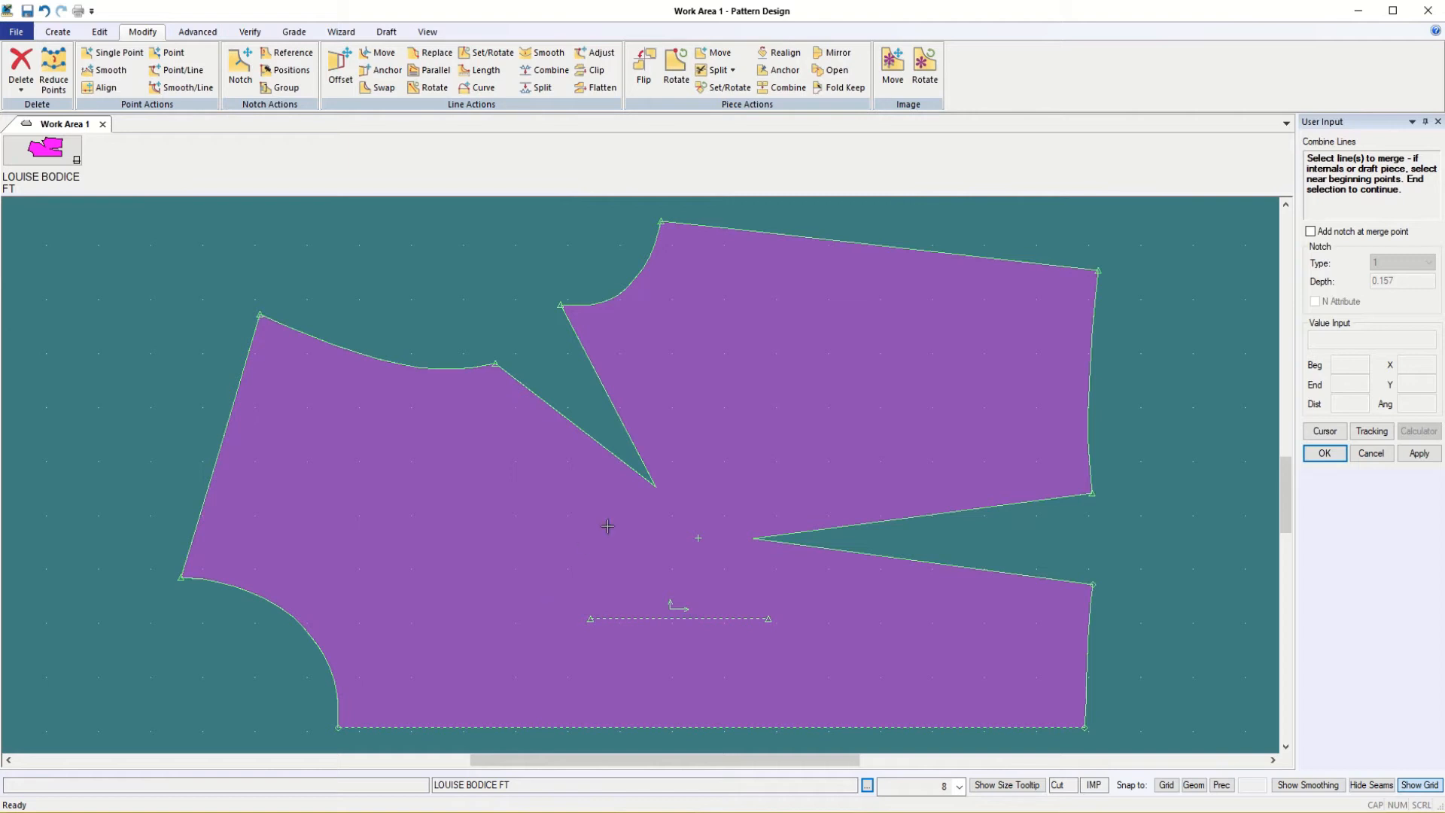
click(1371, 453)
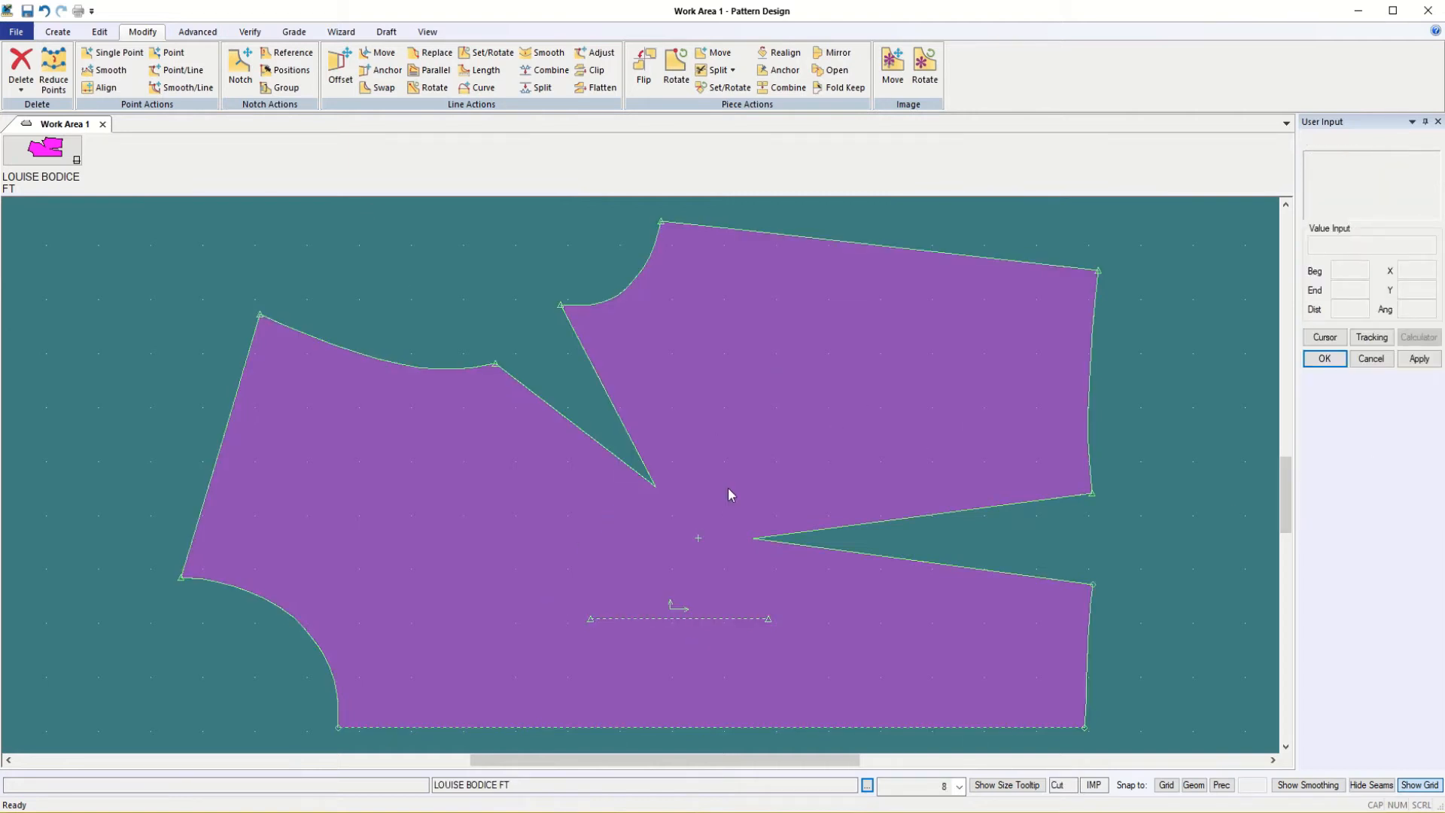
- Rotate the armhole dart about the bust point to the middle of the shoulder line, holding the center front, with the tip short of the bust point
click(199, 33)
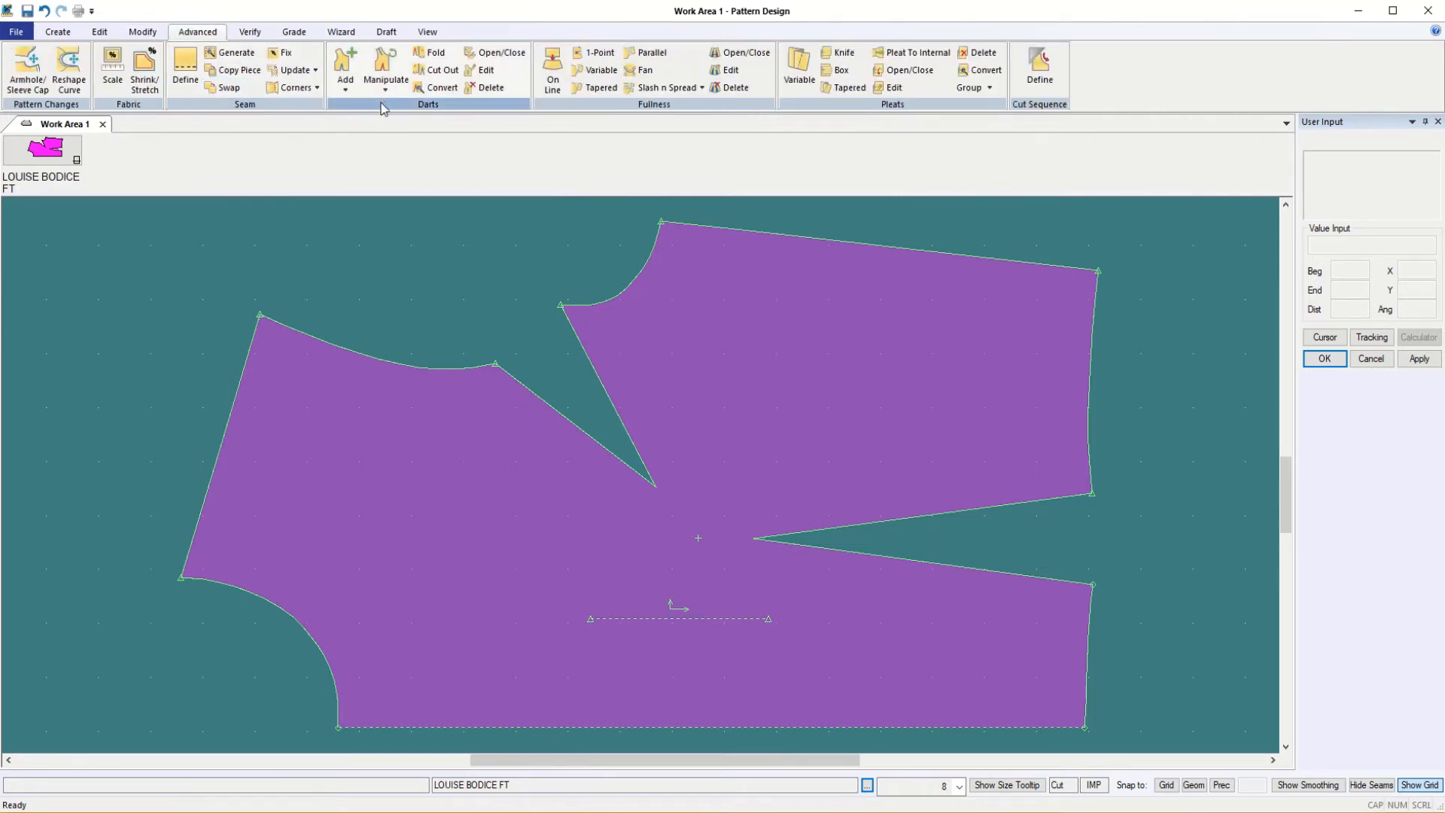
click(382, 70)
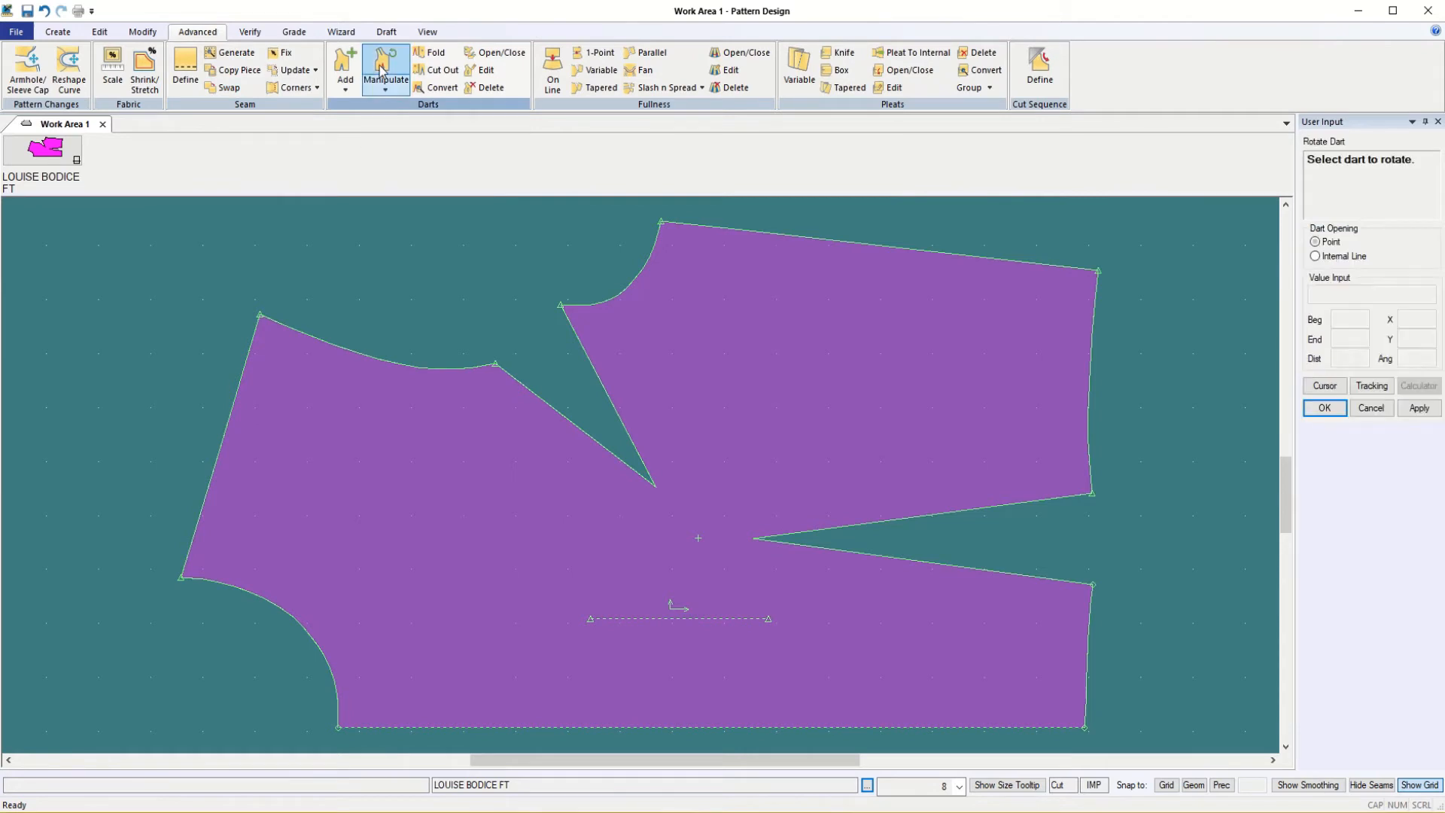
click(623, 425)
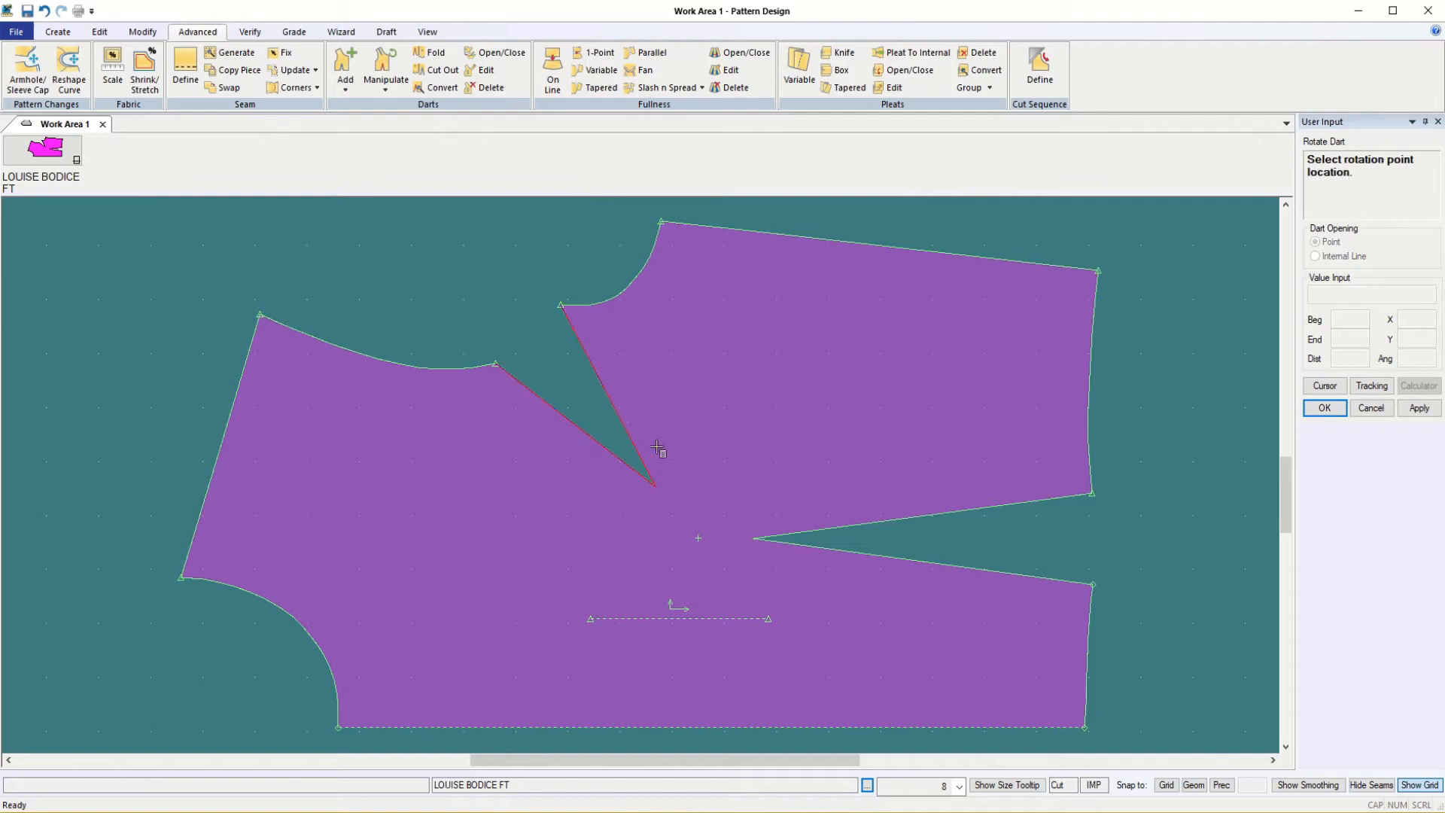
click(699, 538)
click(645, 726)
click(233, 461)
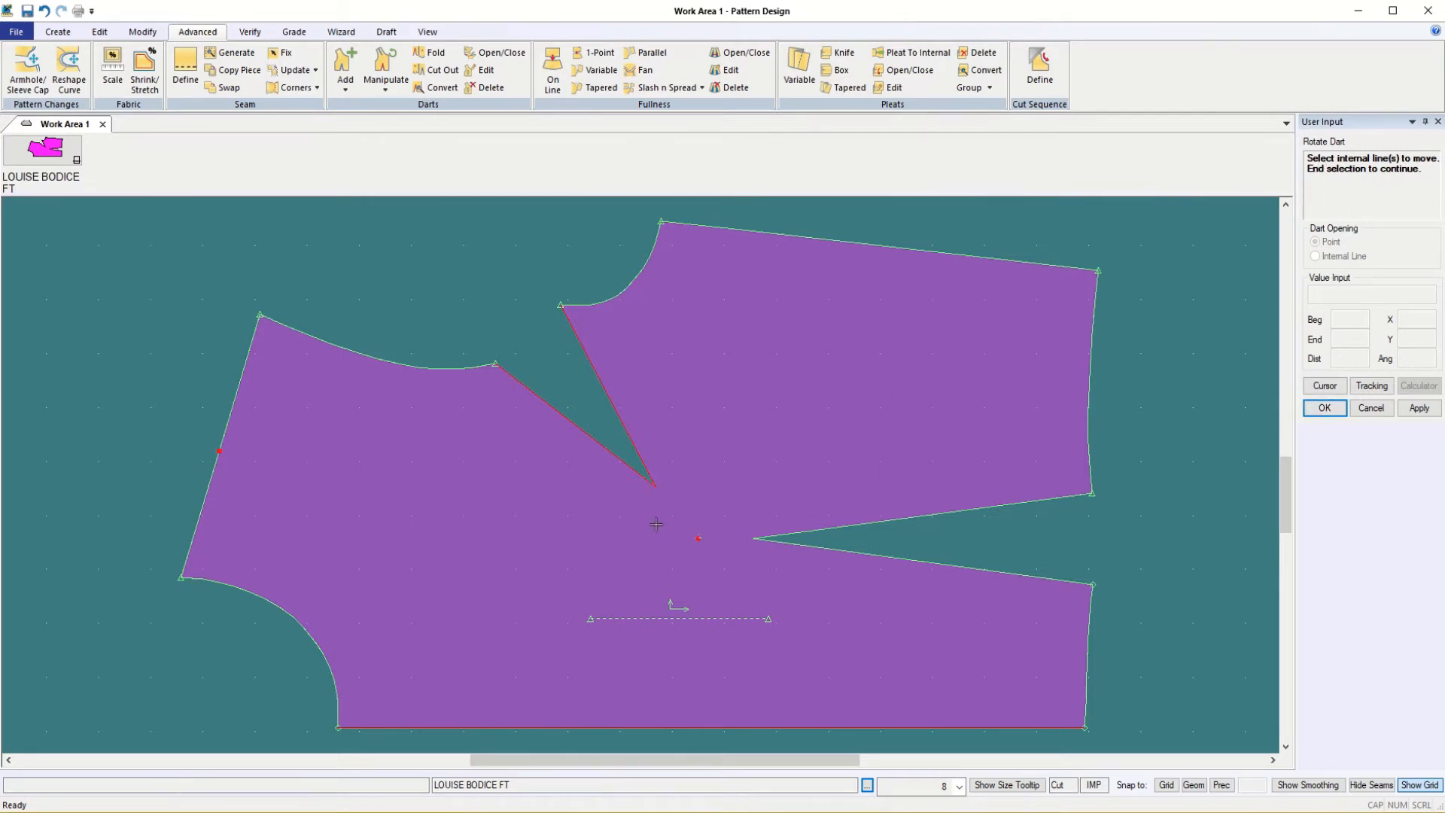
click(1324, 408)
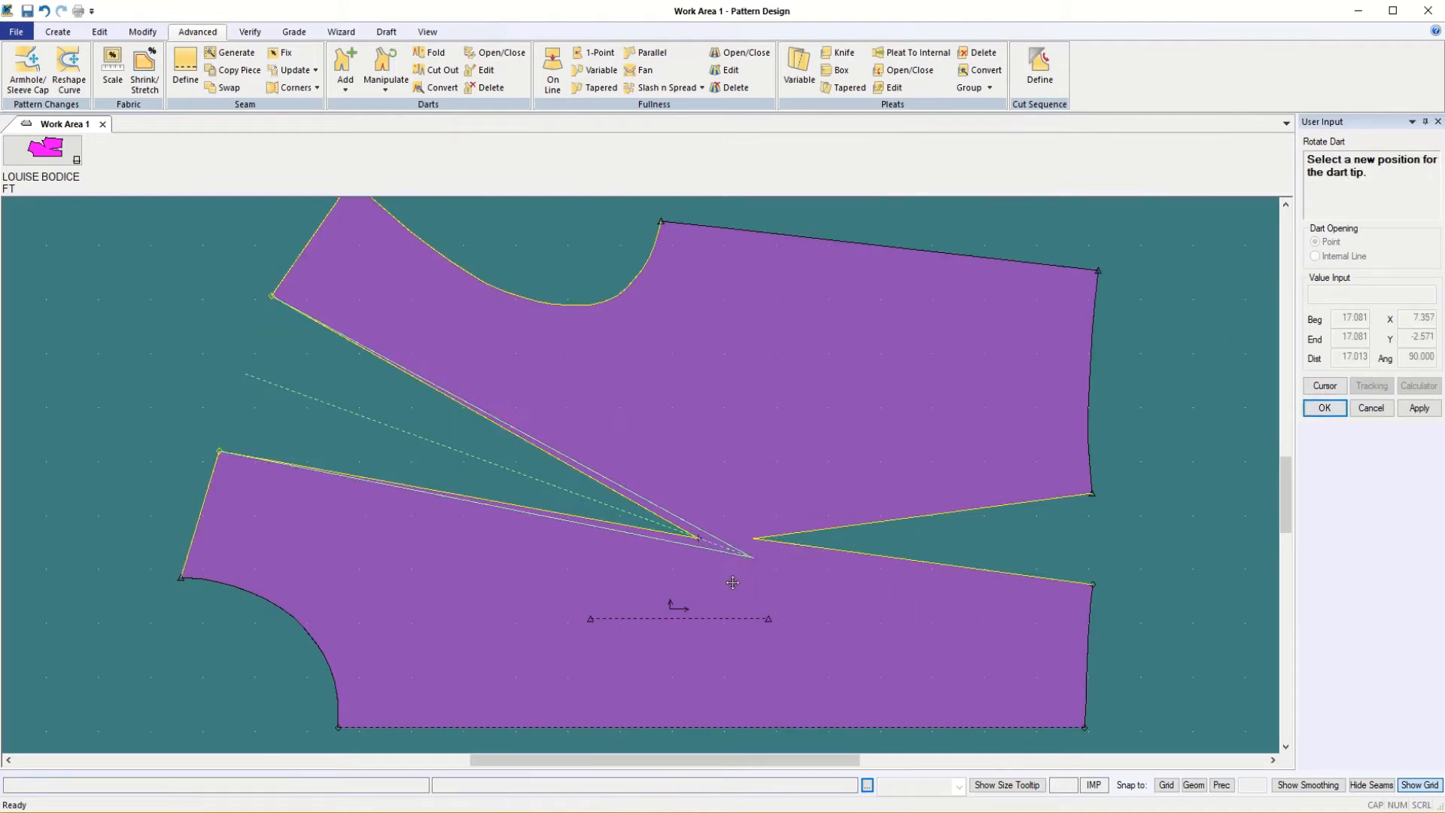
click(650, 532)
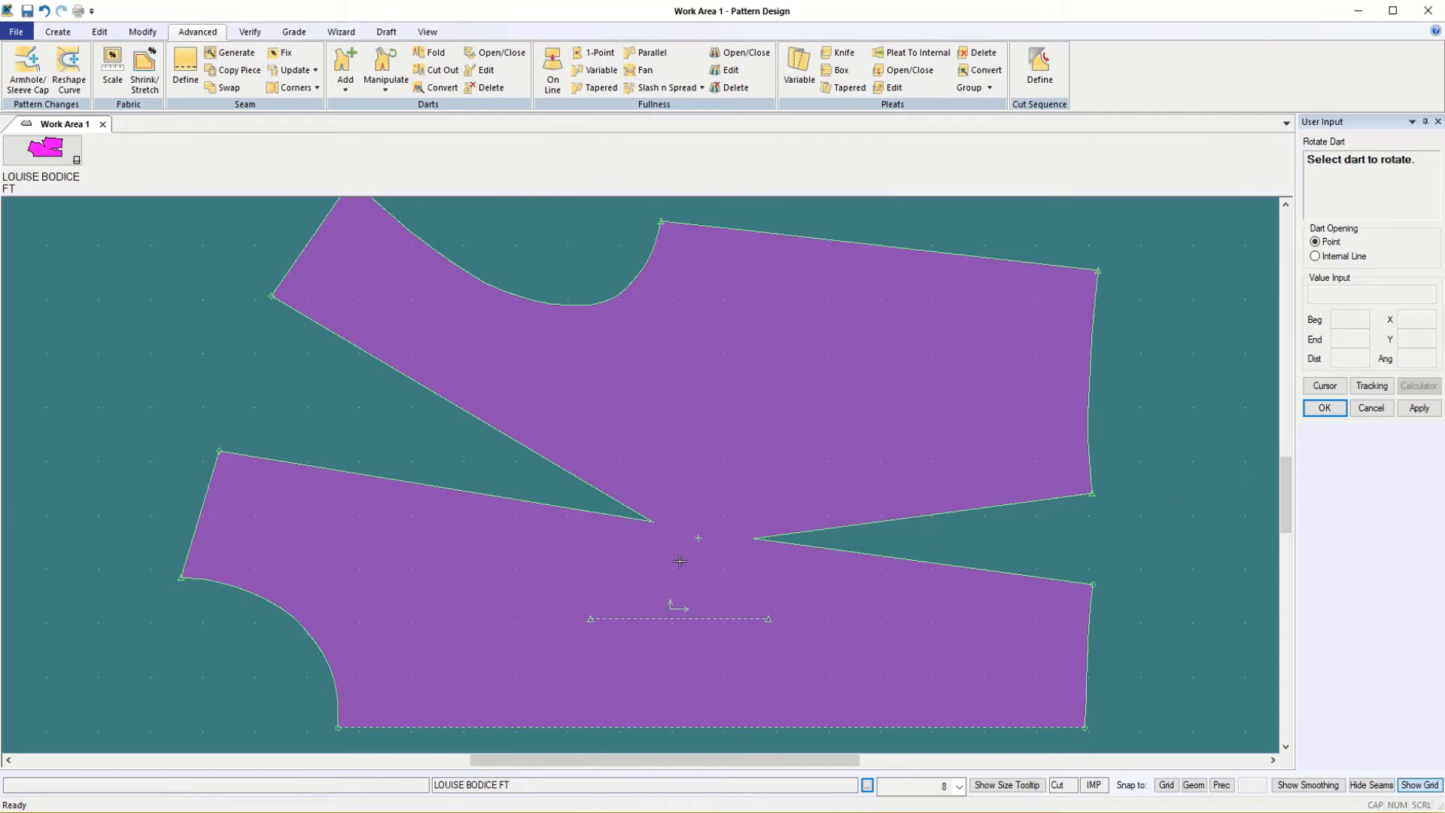
scroll(721, 414, down, 1)
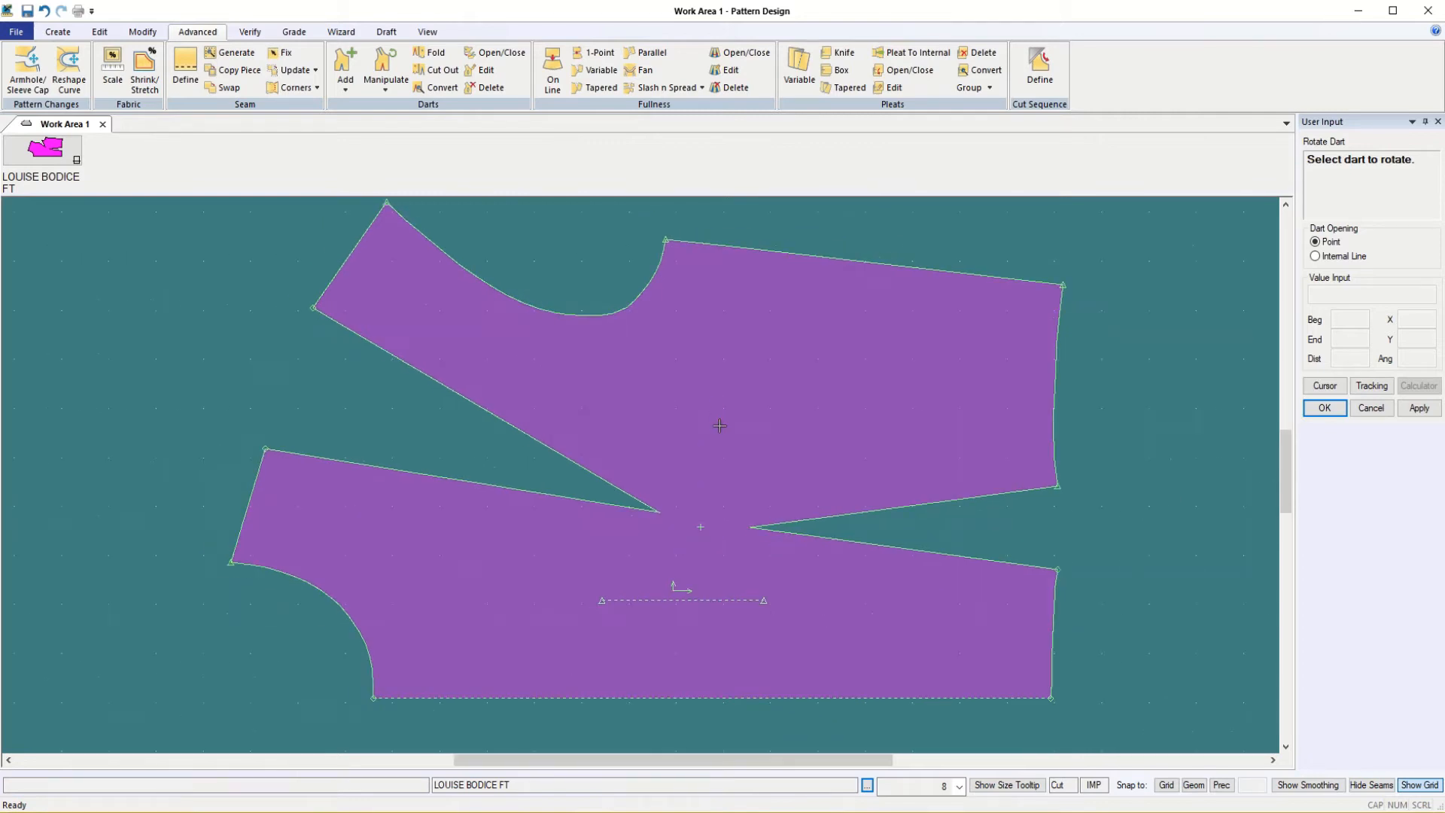
scroll(719, 426, down, 2)
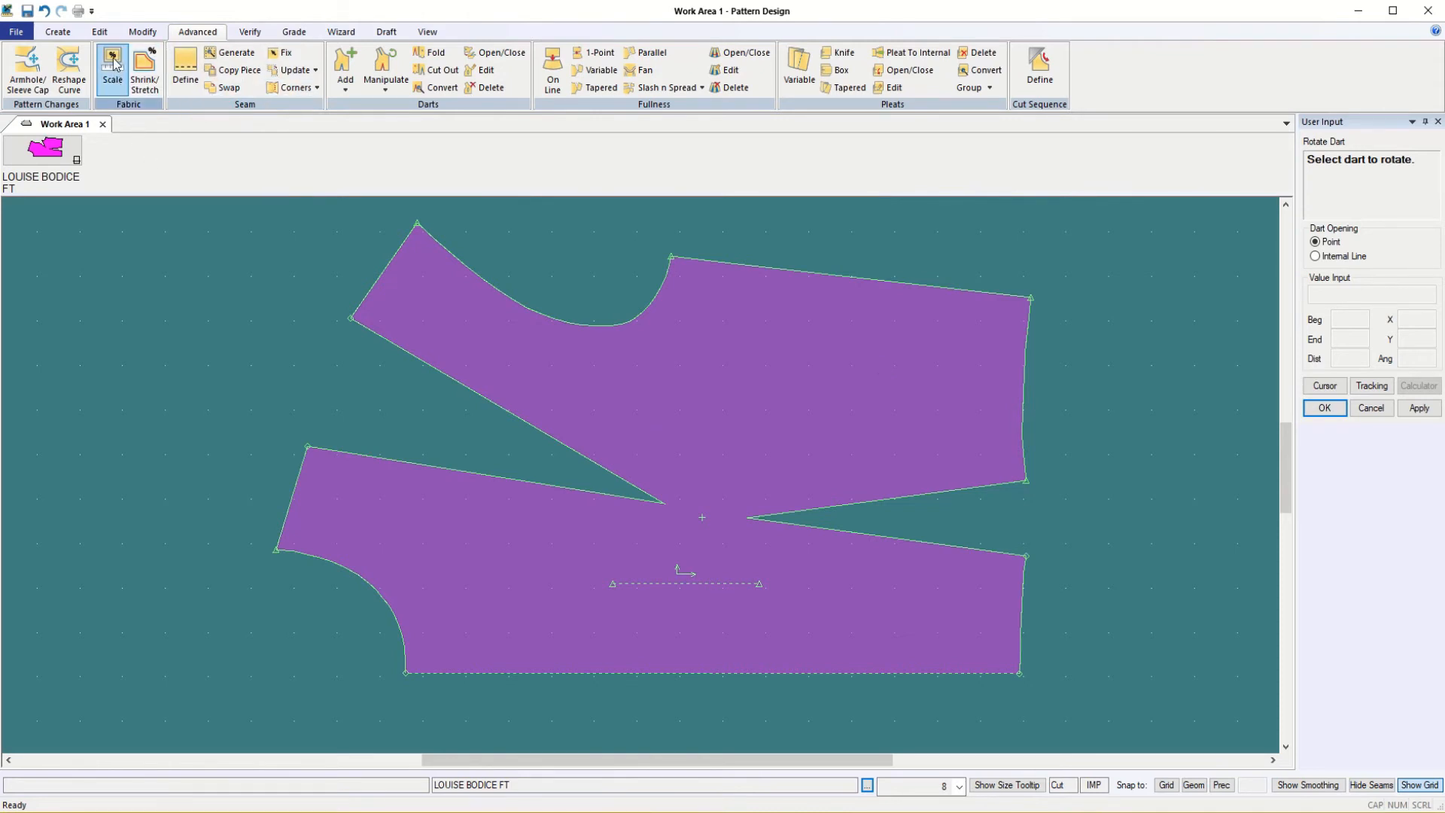
- Start an annotation near the center front fold with the lines Louise, Front Bodice, Shoulder Dart, Cut 1 on Fold and Size 8
click(70, 34)
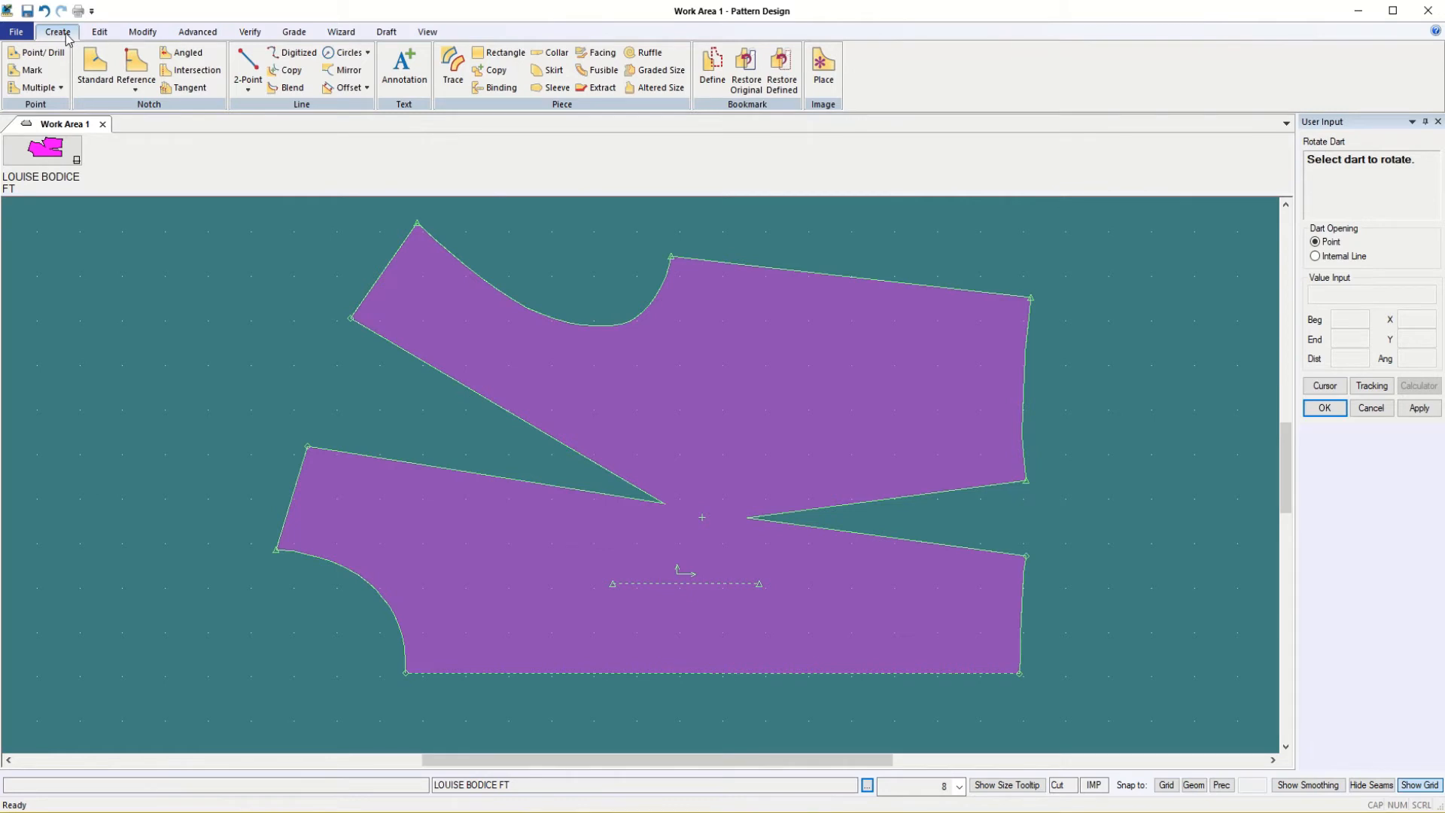
click(406, 78)
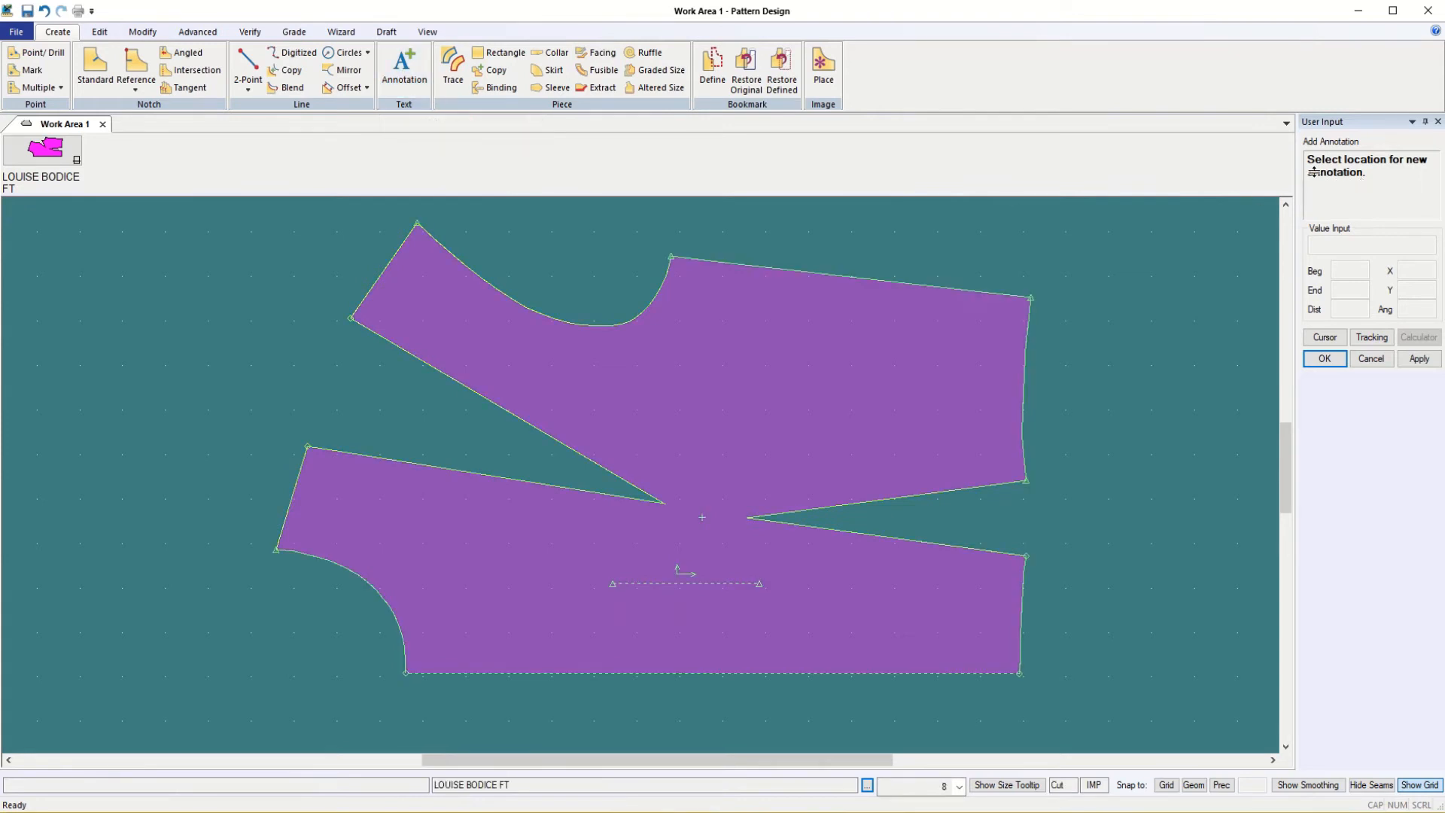
click(553, 631)
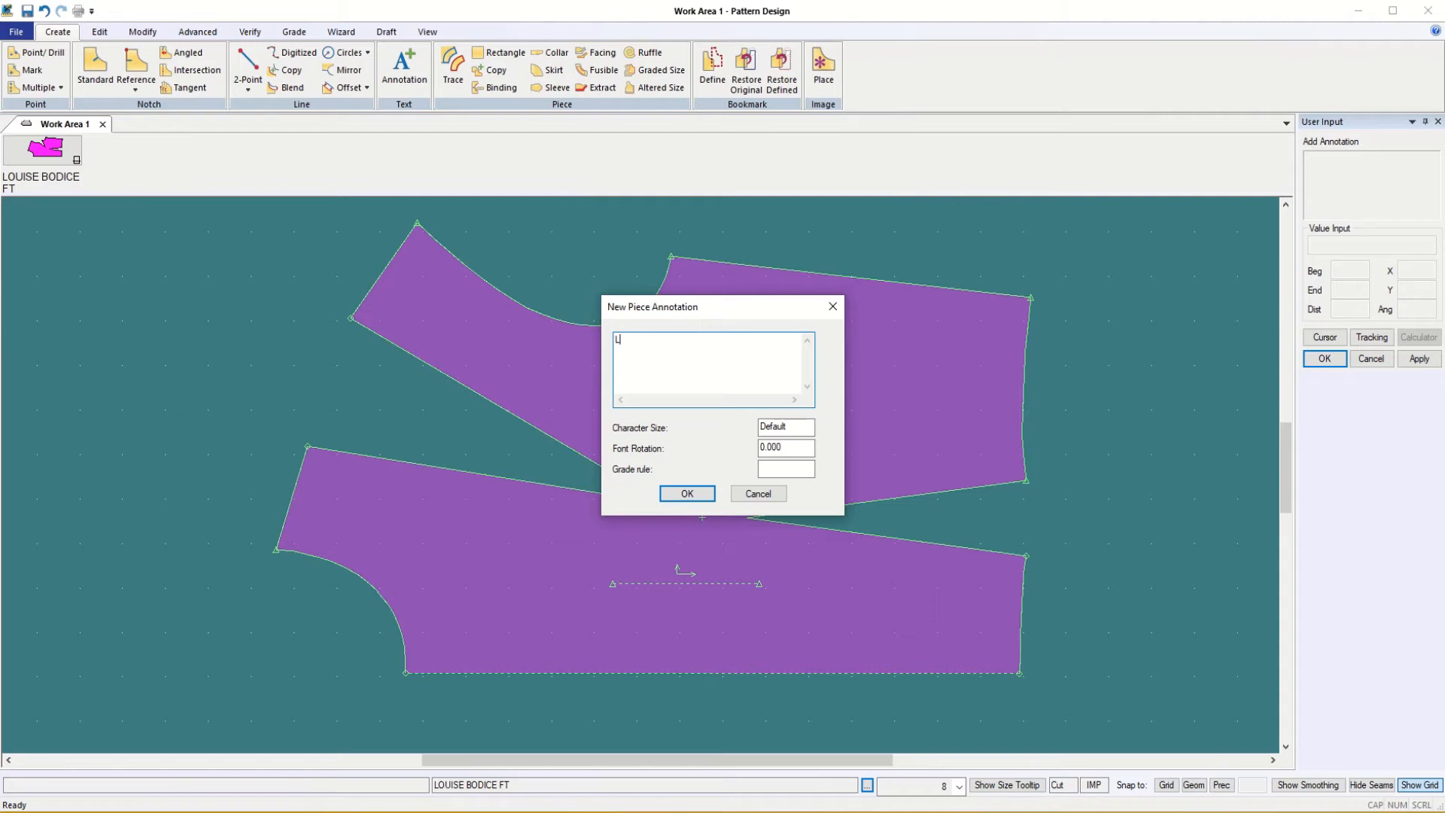
text(Louise)
text(B)
text(odice )
text(Shou)
text(lder)
text(Cut)
text(1 o)
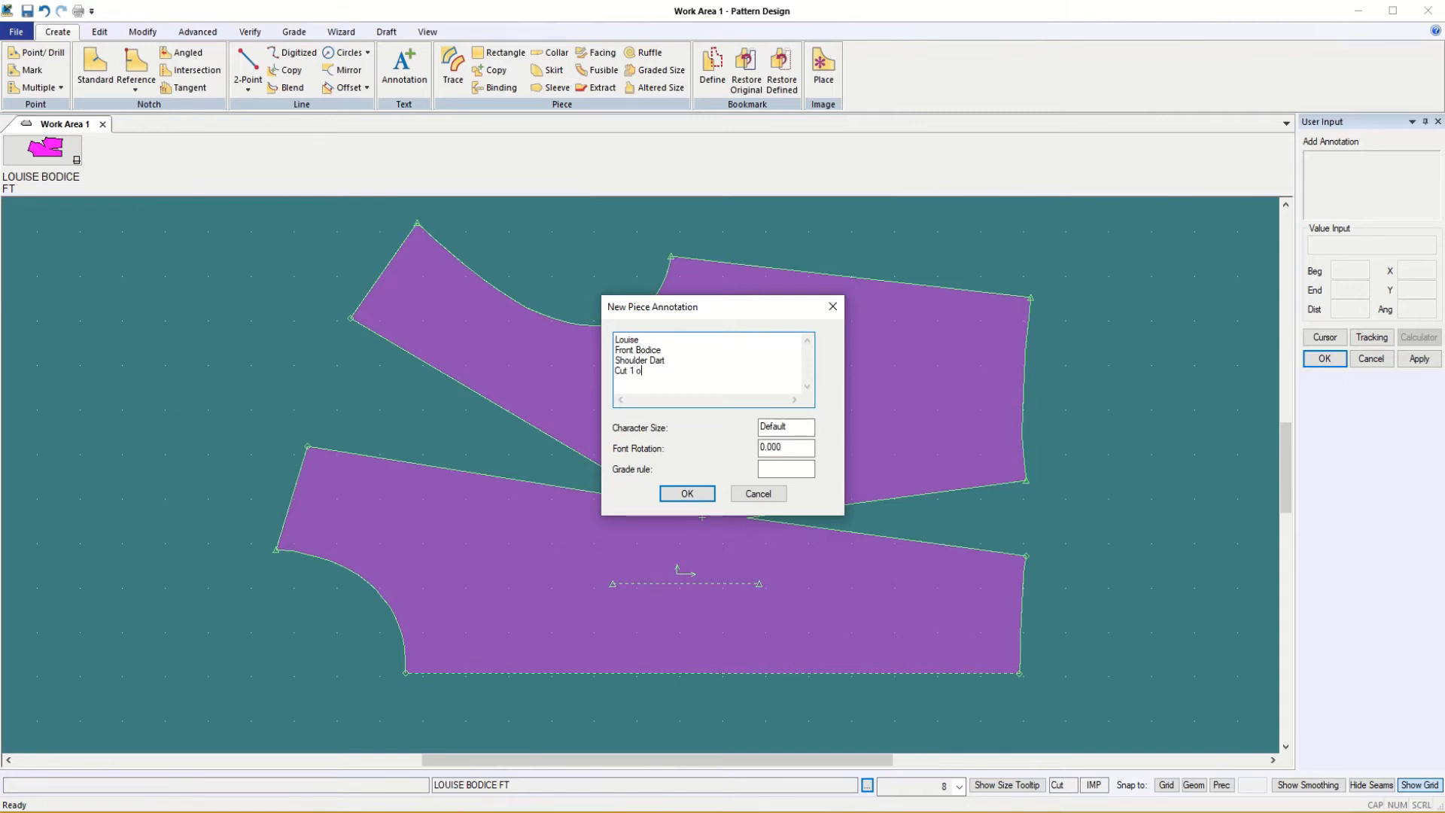
text(n )
text(Fold)
text(Size 8)
- Set the new annotation's character size to .25 and place it on the piece
drag(790, 427, 746, 425)
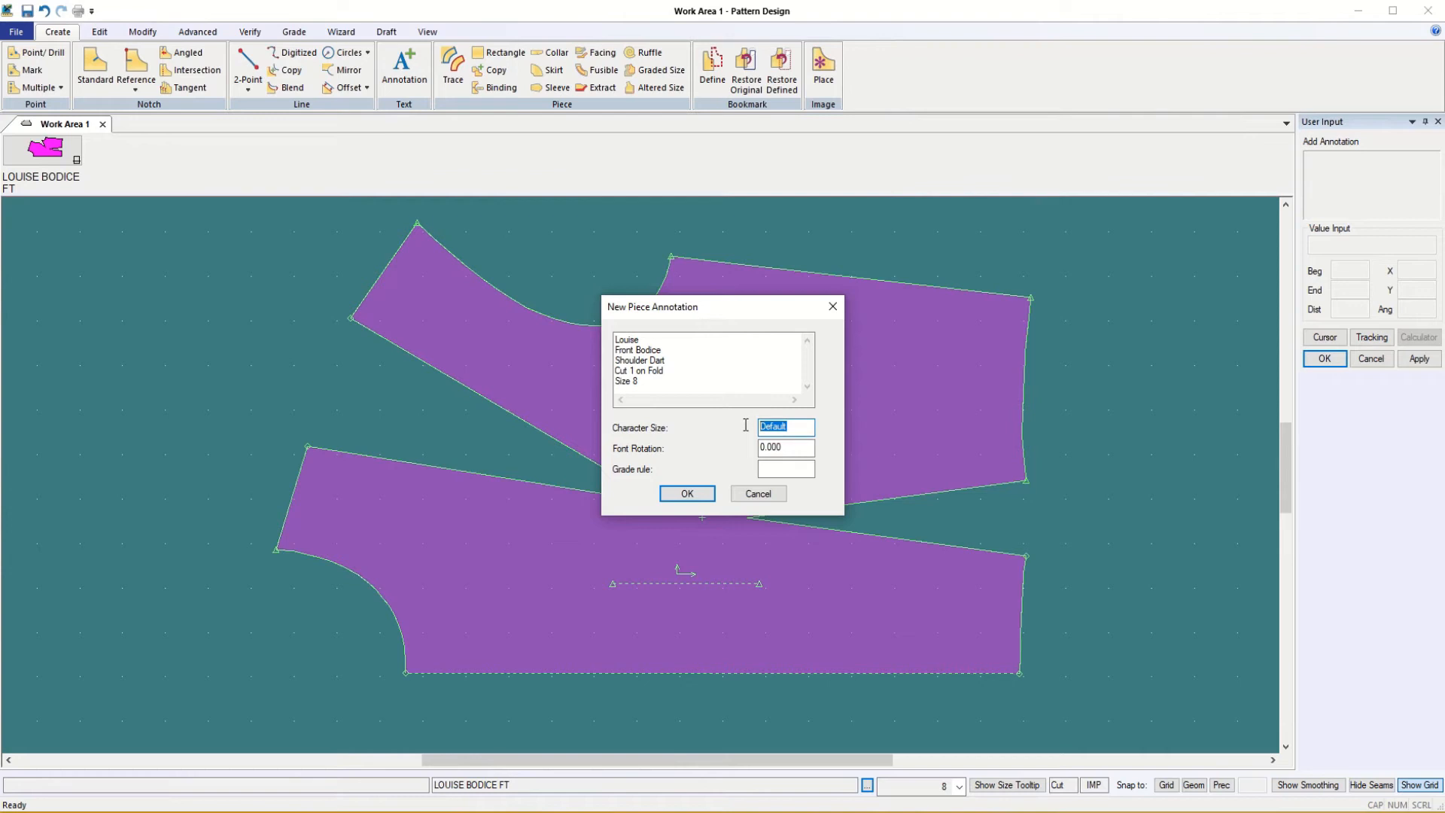
text(.25)
click(688, 495)
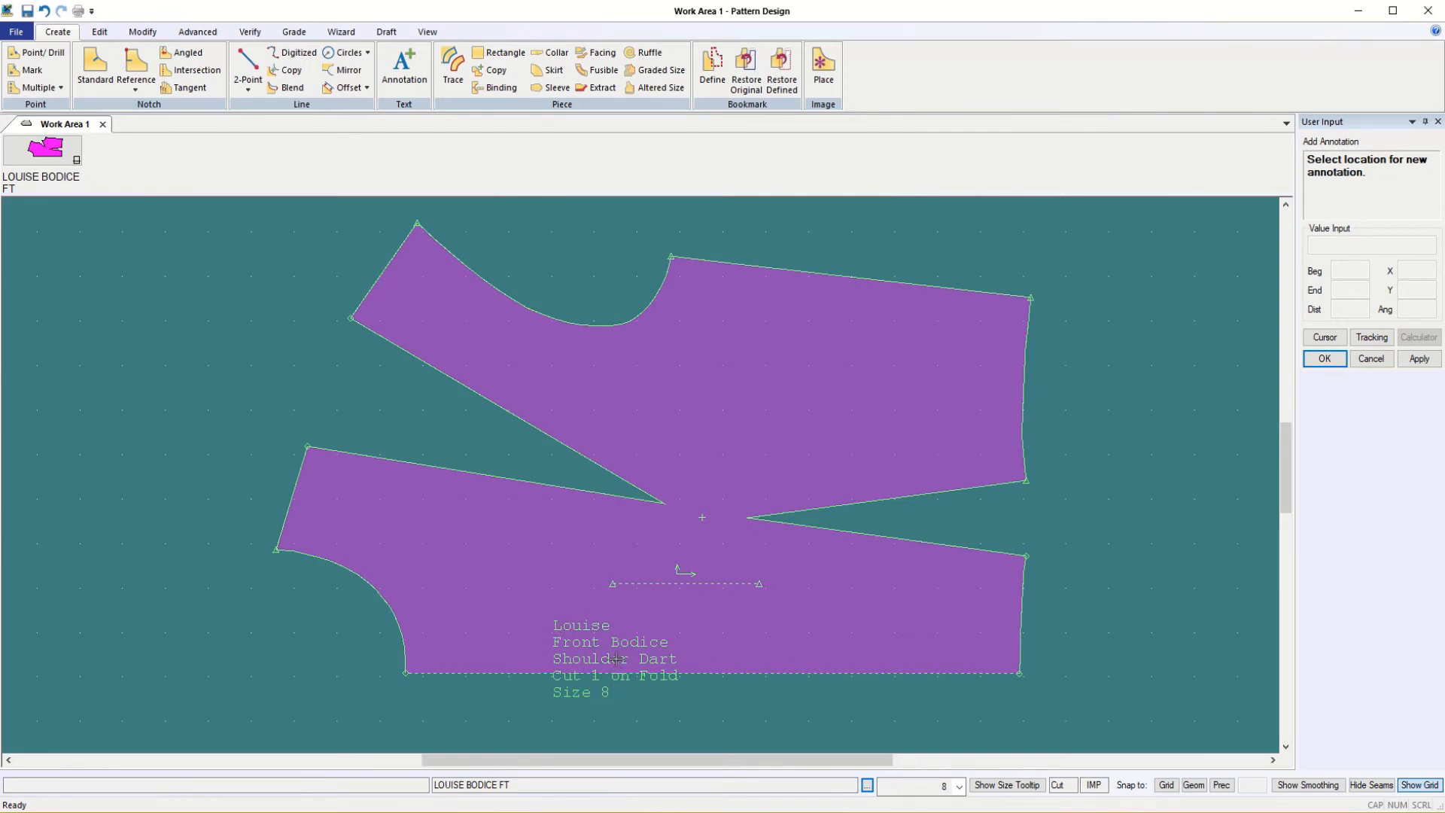
click(1376, 362)
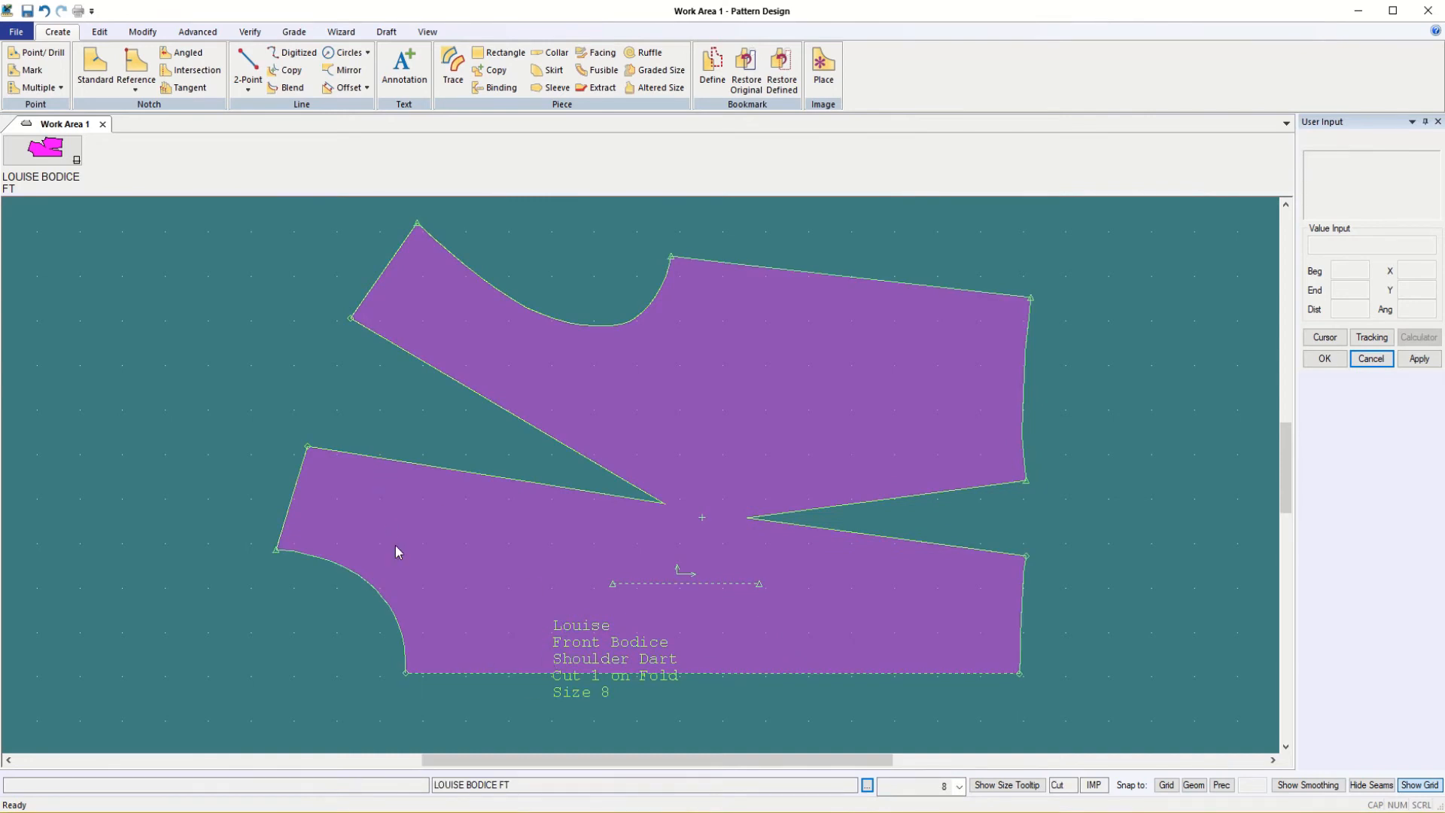
- Edit the bodice annotation and move it inside the piece between the neckline and the grainline, clear of the fold line
click(100, 34)
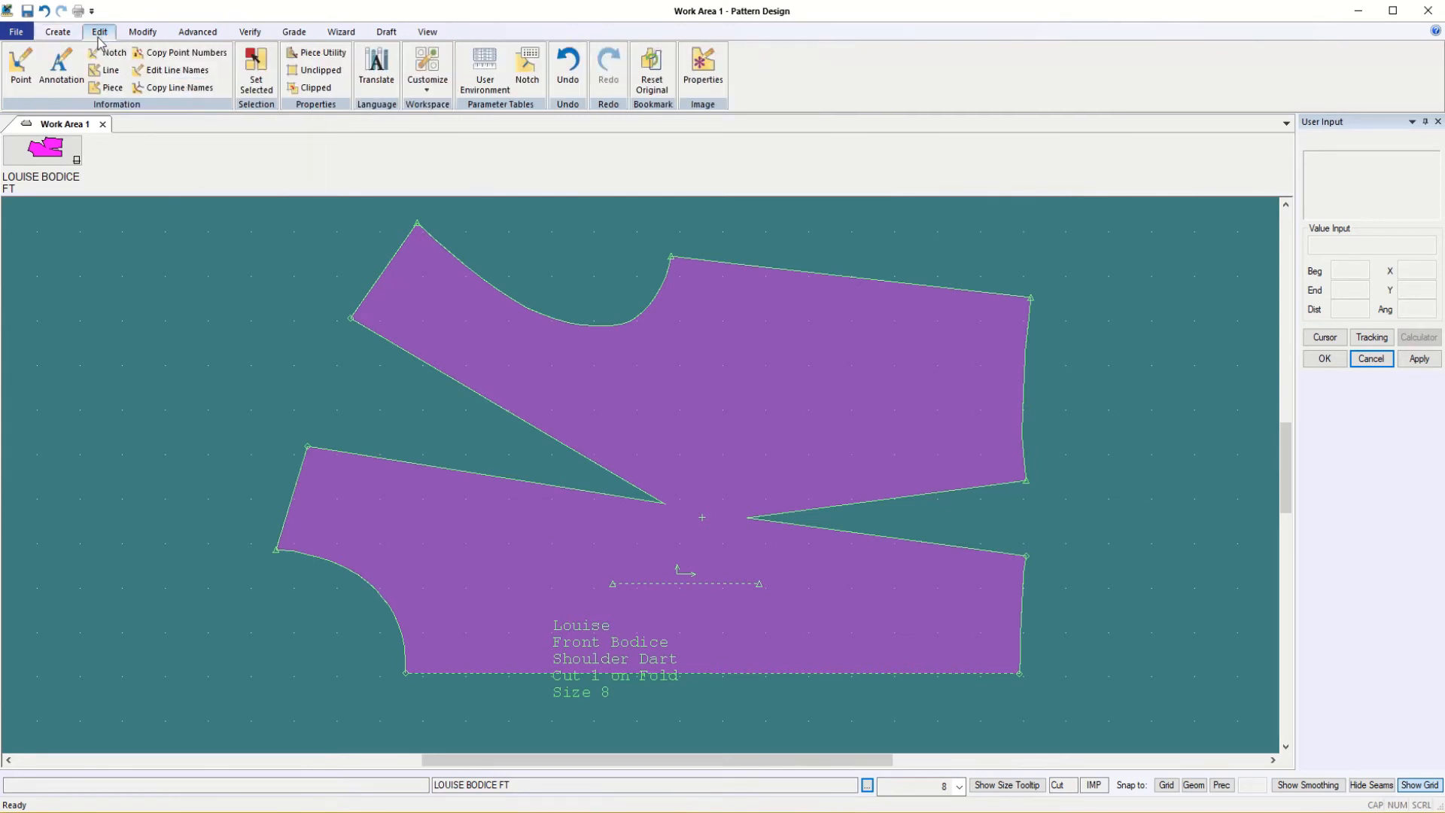
click(61, 67)
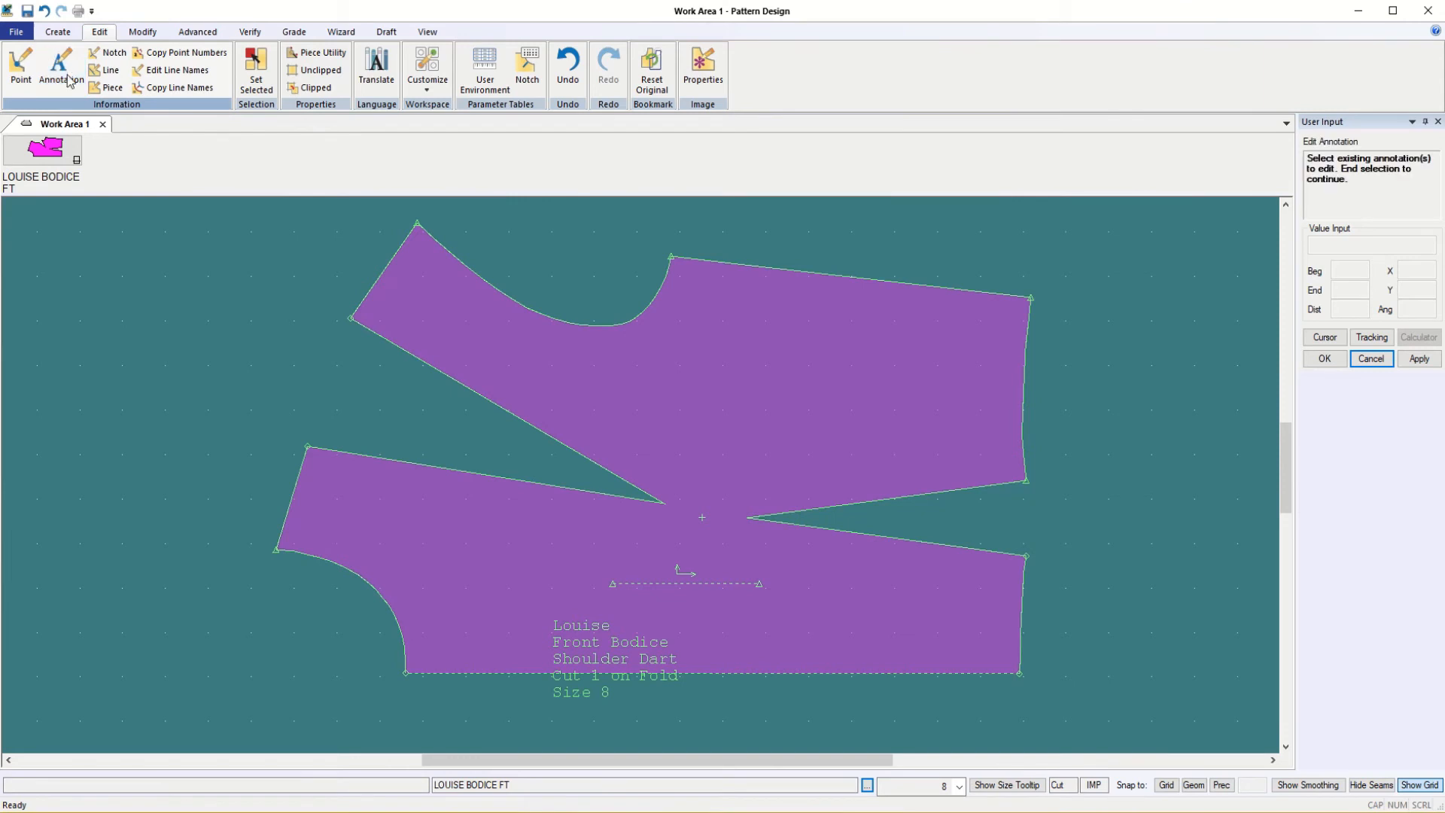
click(578, 645)
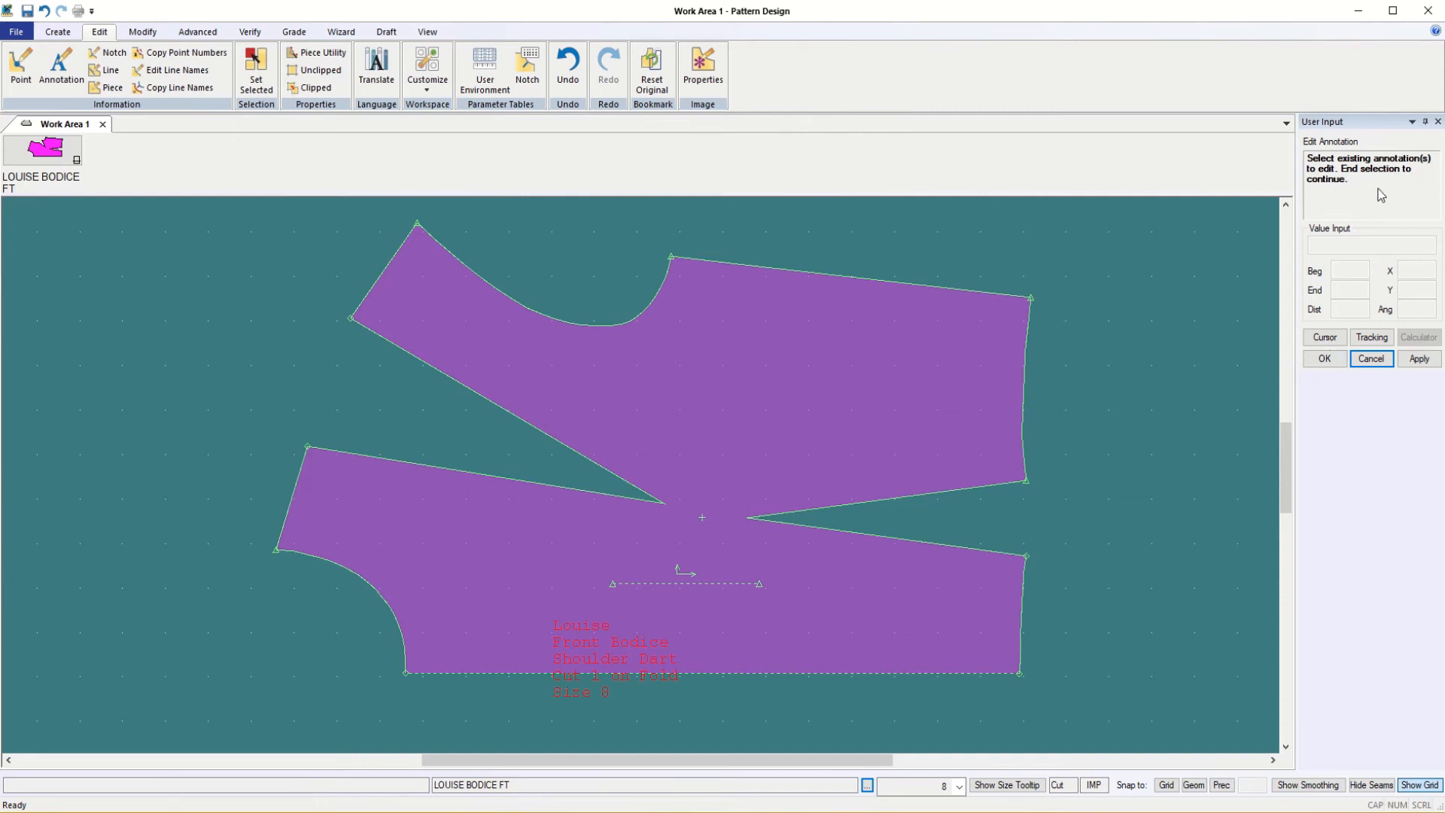
click(1324, 359)
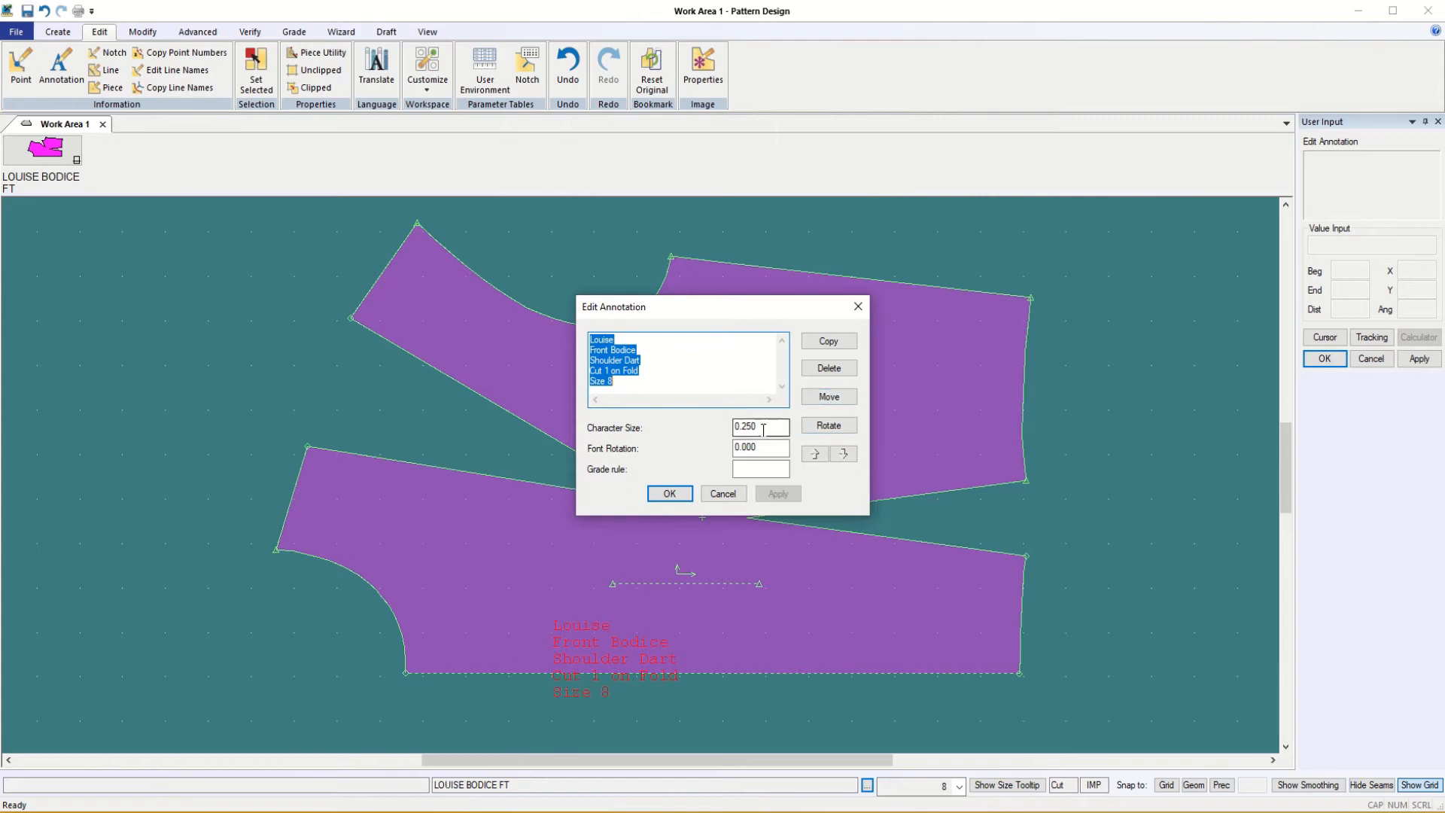
click(830, 399)
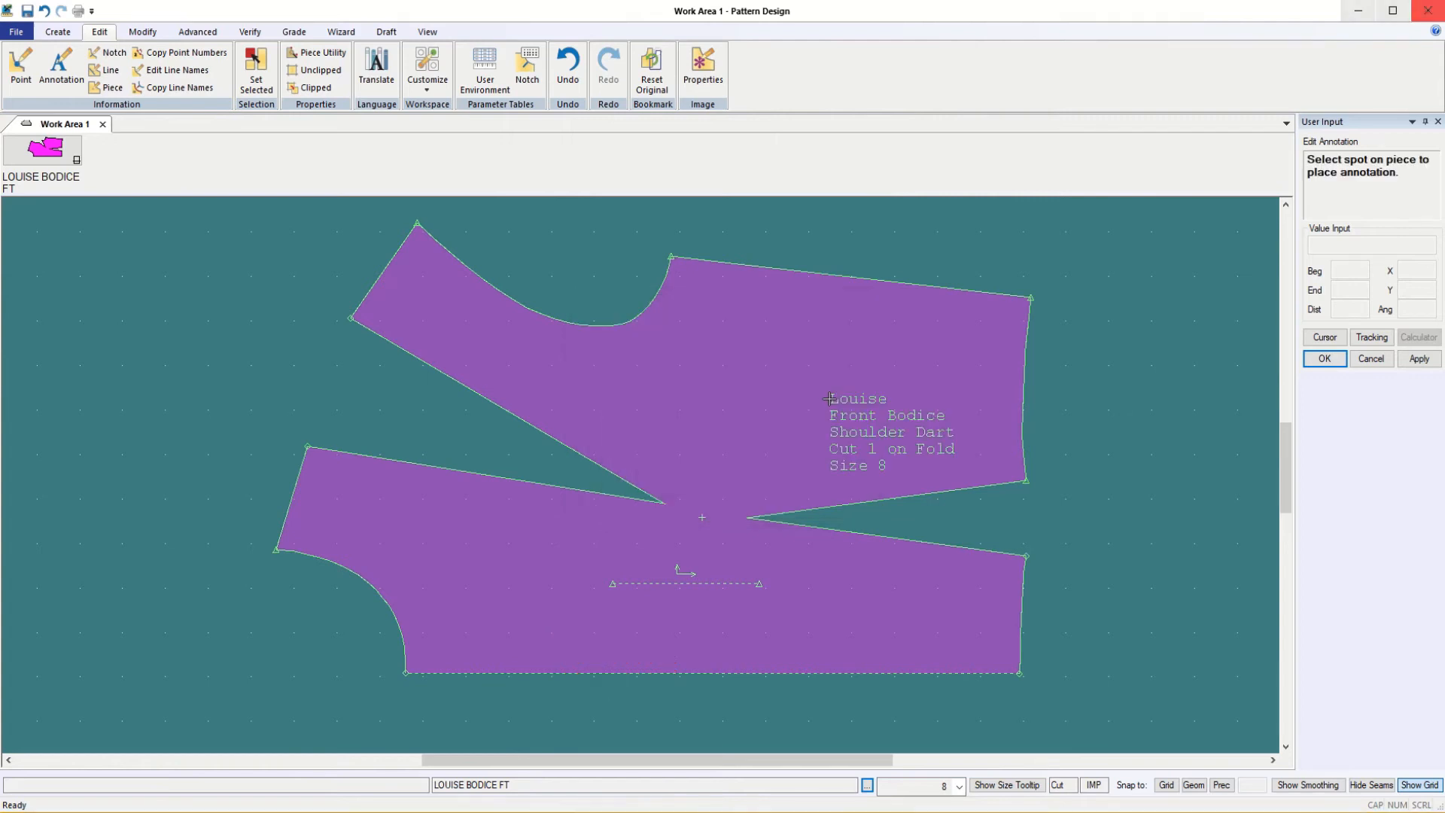
click(449, 564)
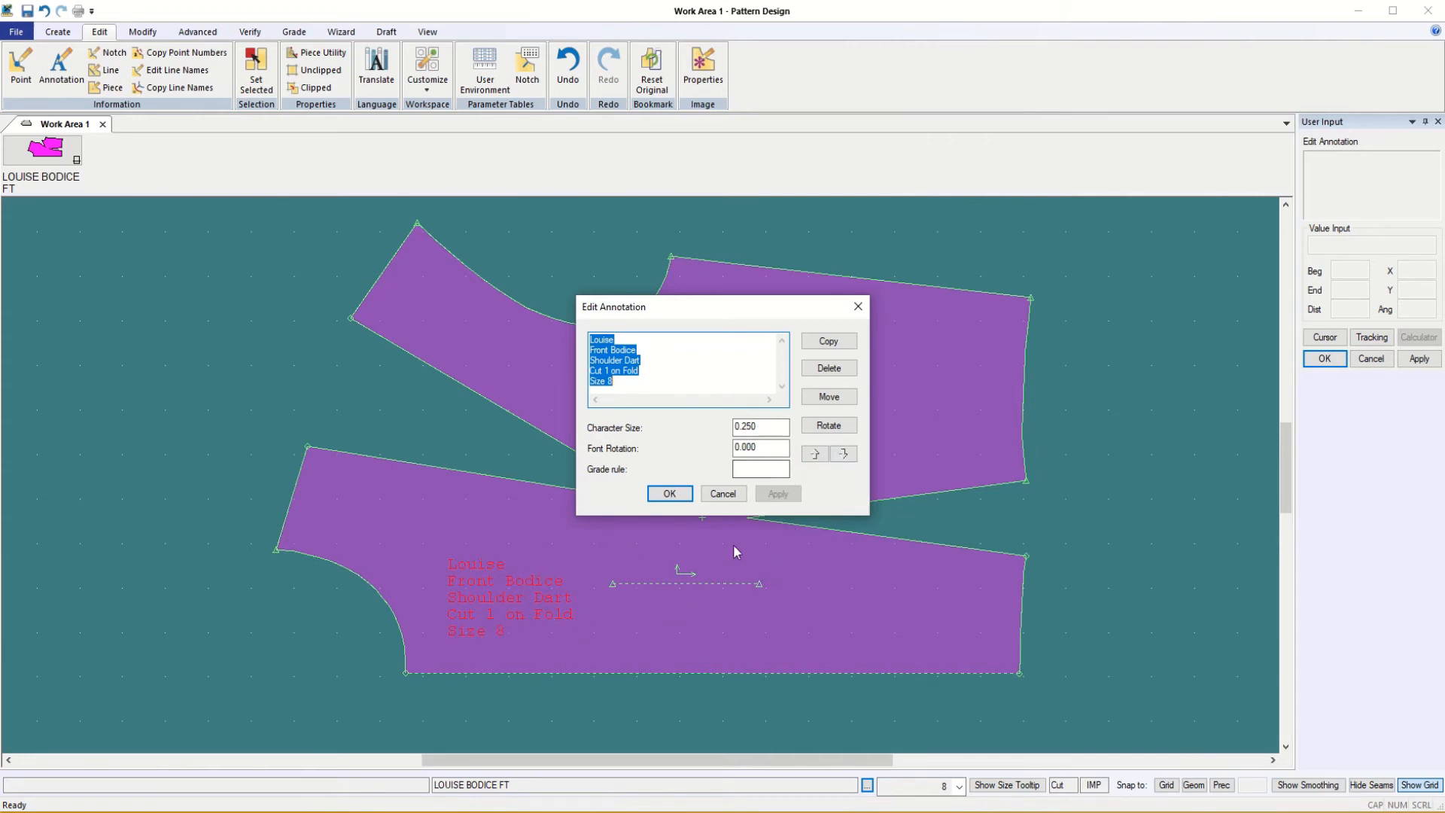
- Rotate the annotation freehand to about -1.6 degrees and place a copy of it in the side section of the bodice
click(828, 426)
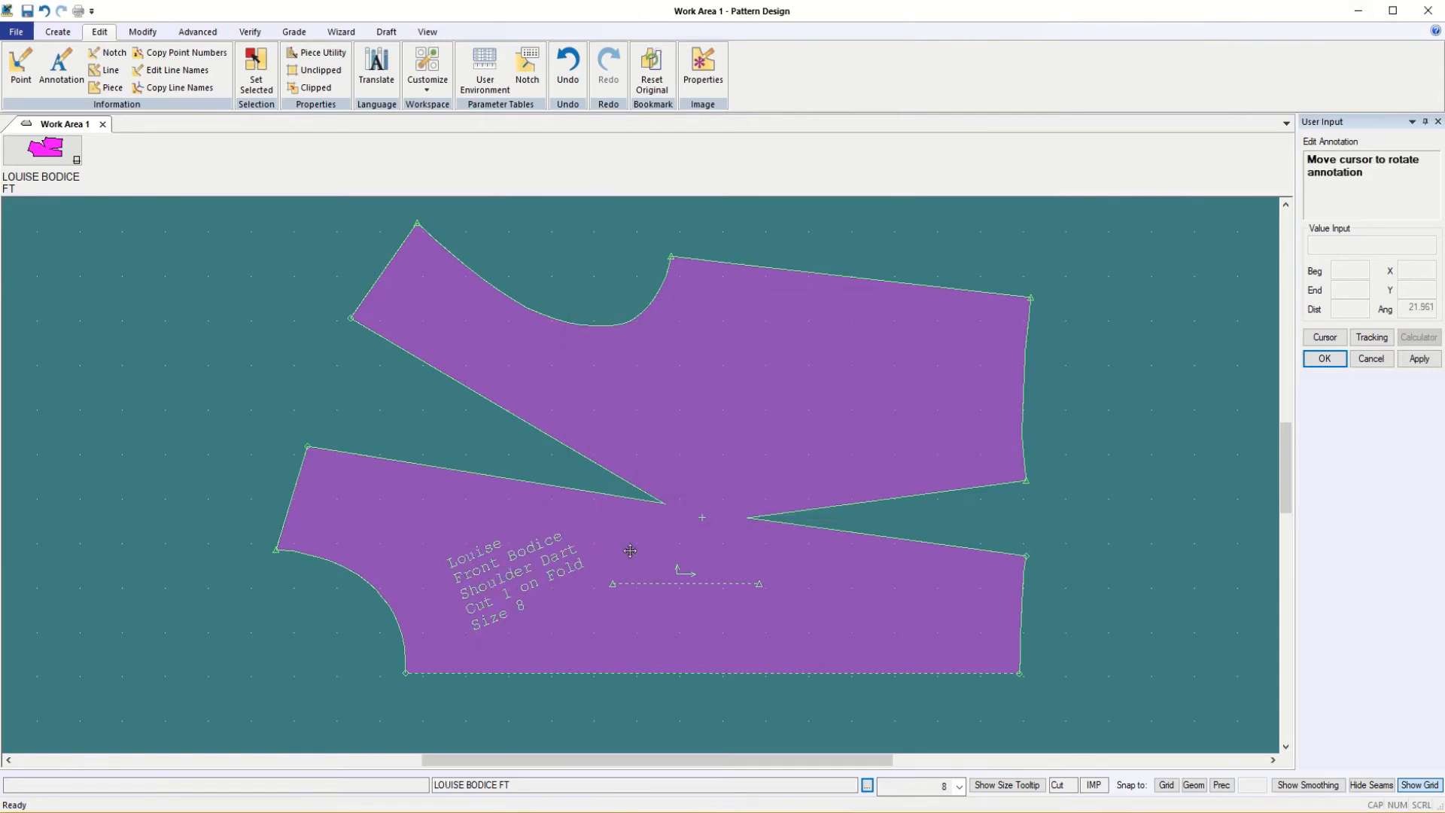
click(643, 604)
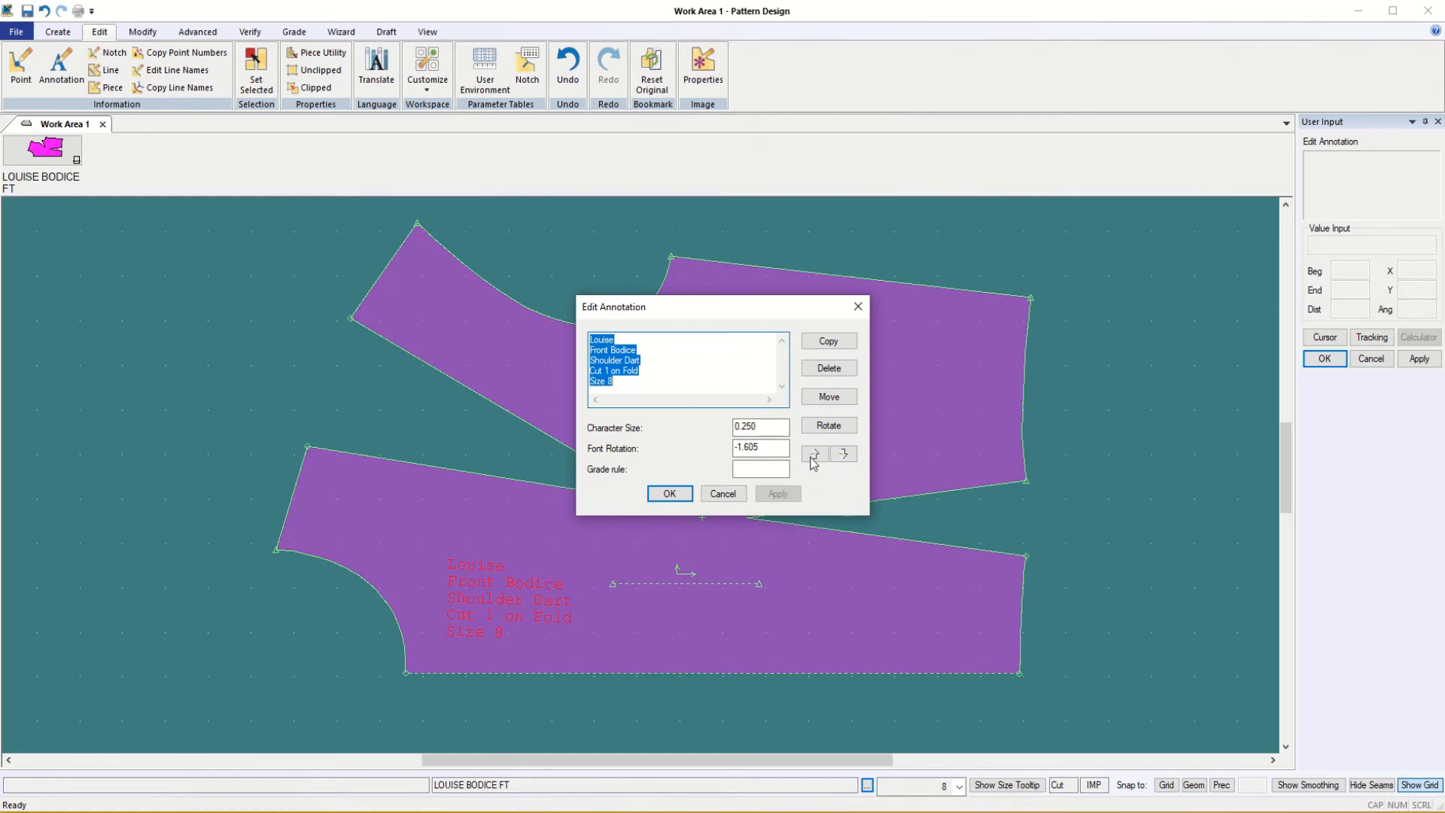
click(829, 343)
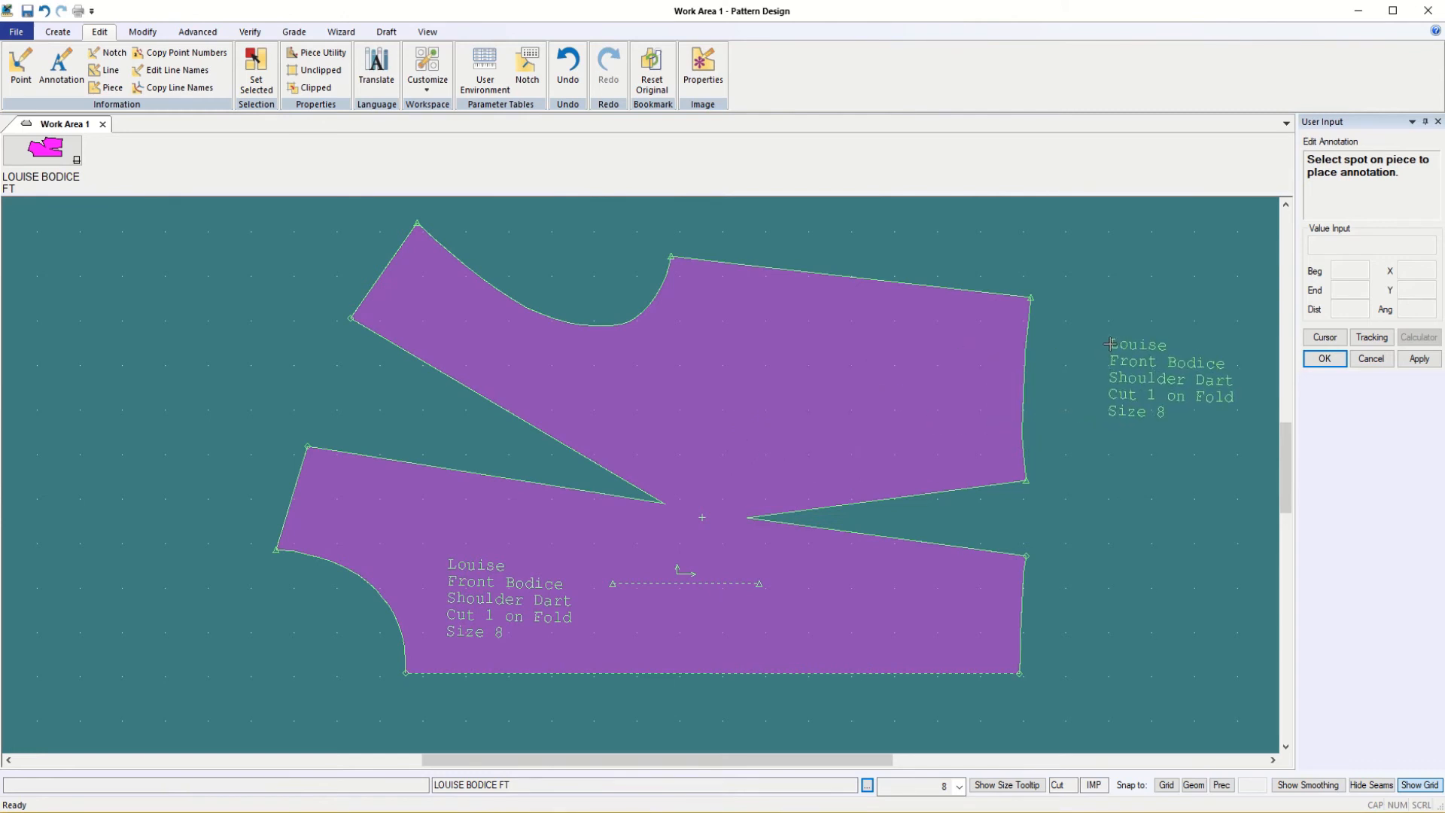
click(804, 343)
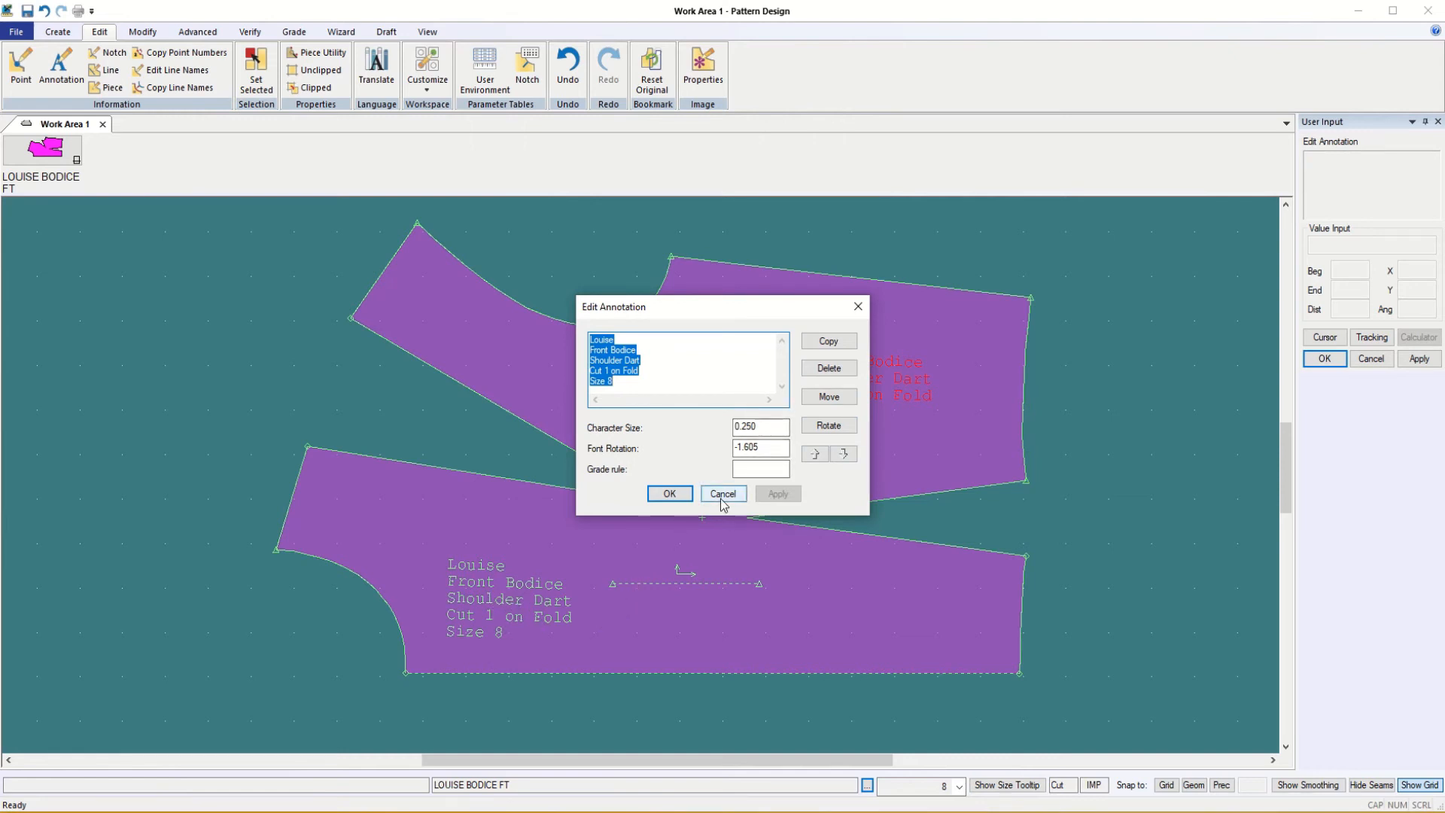
- Apply a character size of 0.5 to the copied annotation
click(761, 426)
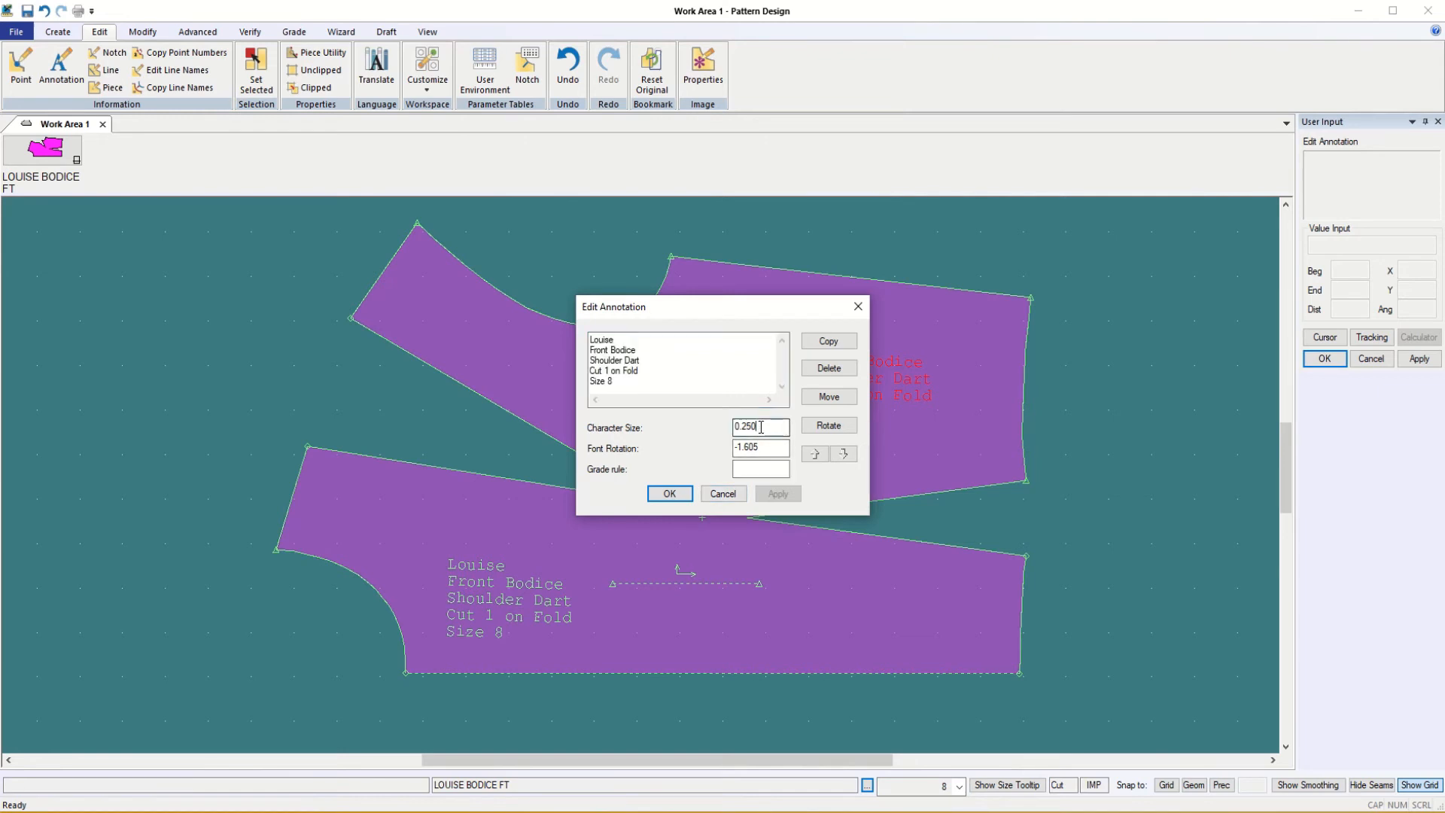
drag(758, 426, 745, 424)
text(5)
click(777, 498)
- Delete the enlarged annotation copy and cancel the annotation edits
drag(761, 307, 397, 292)
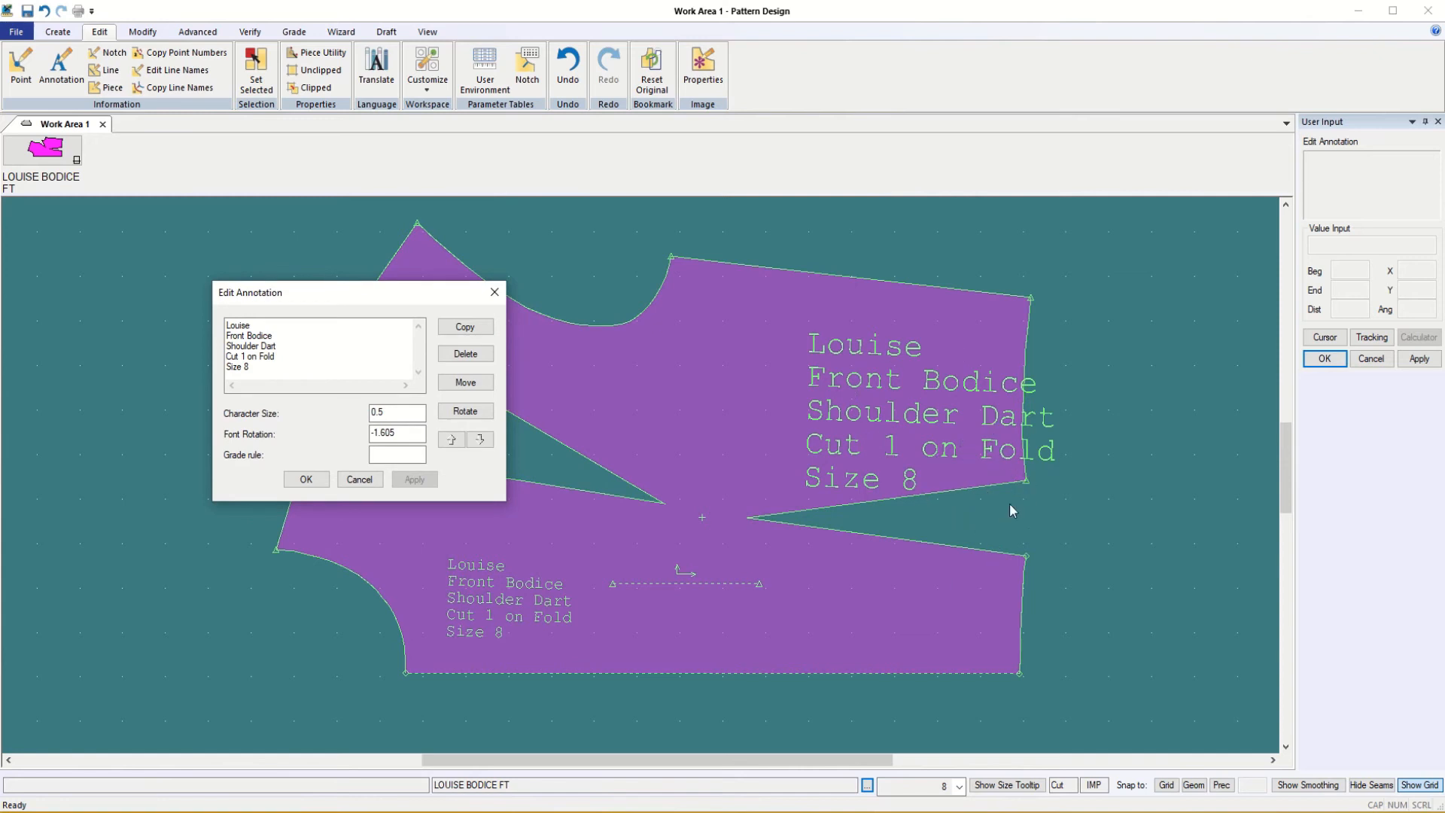
click(460, 355)
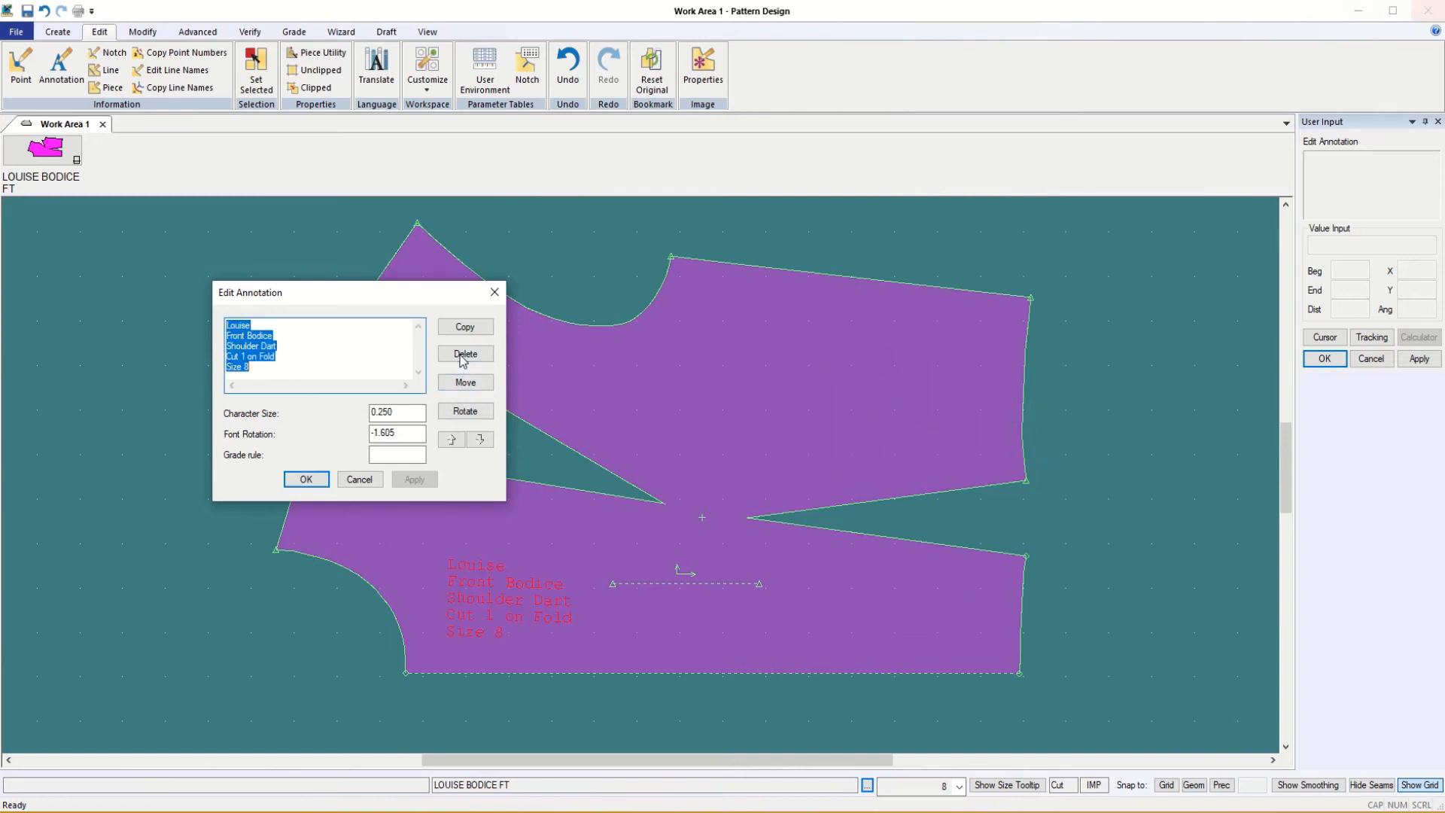
click(359, 479)
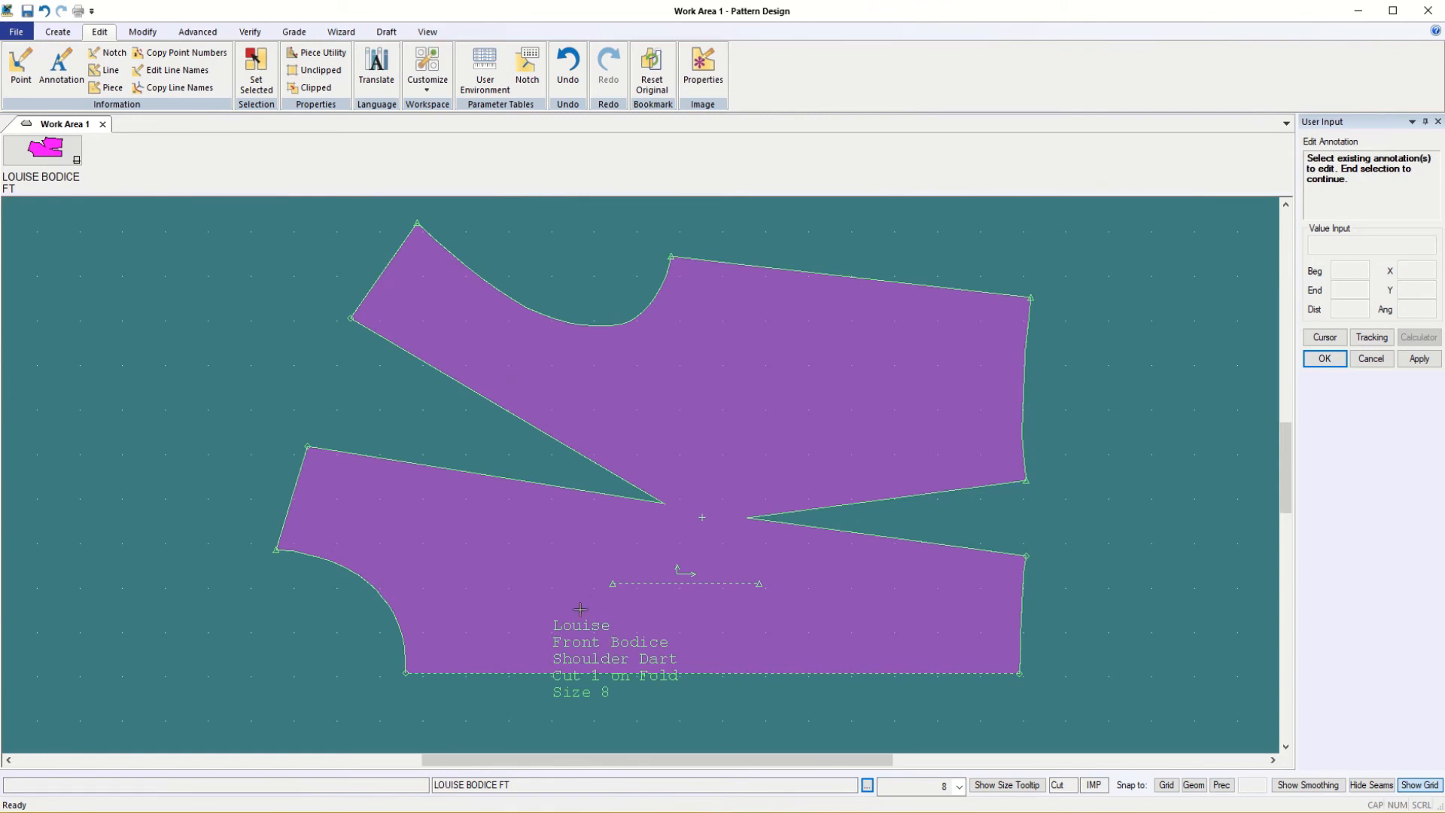
- Move the bodice annotation into the piece between the neckline and the grainline, clear of the fold line
click(591, 646)
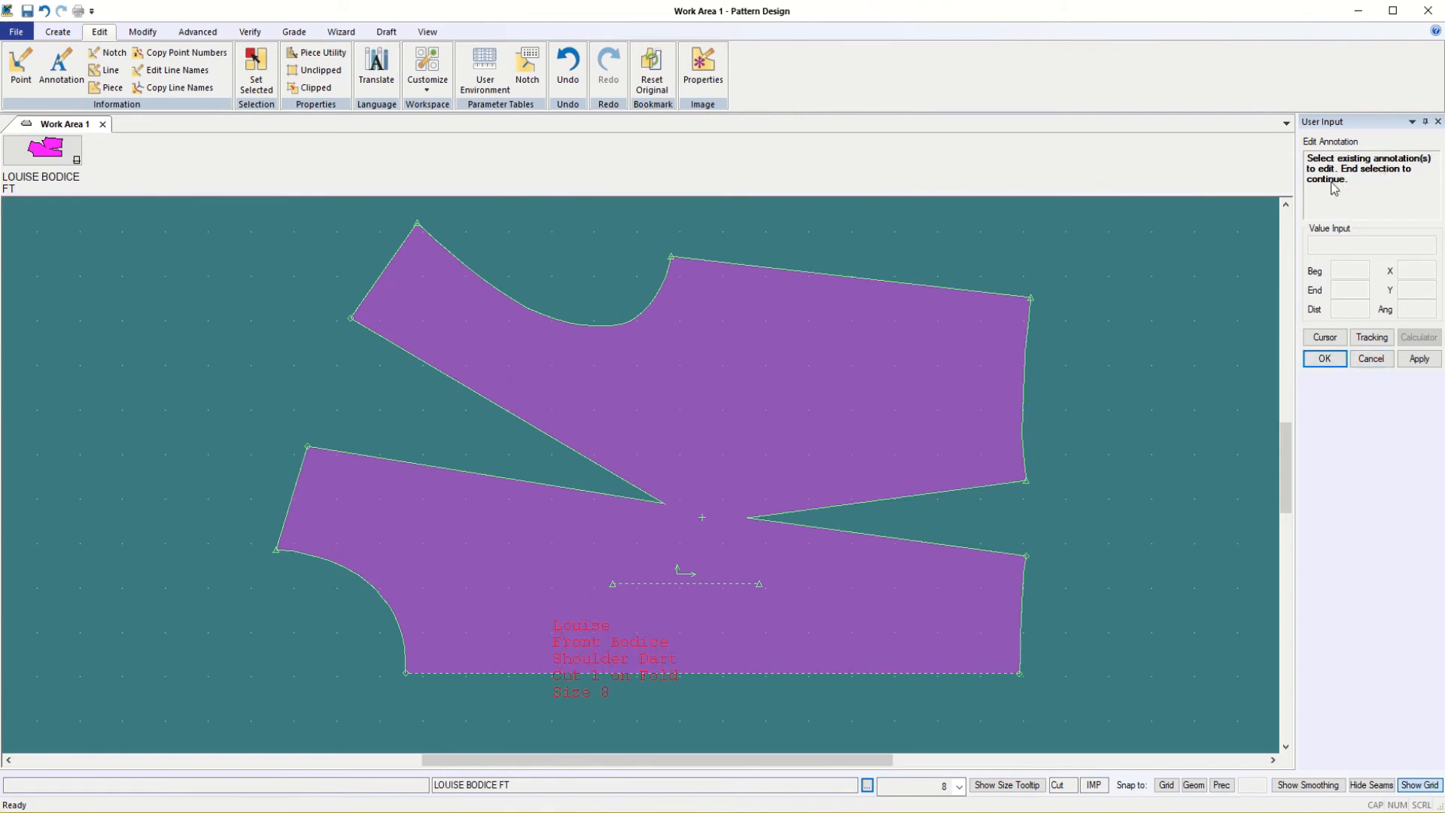
click(1326, 359)
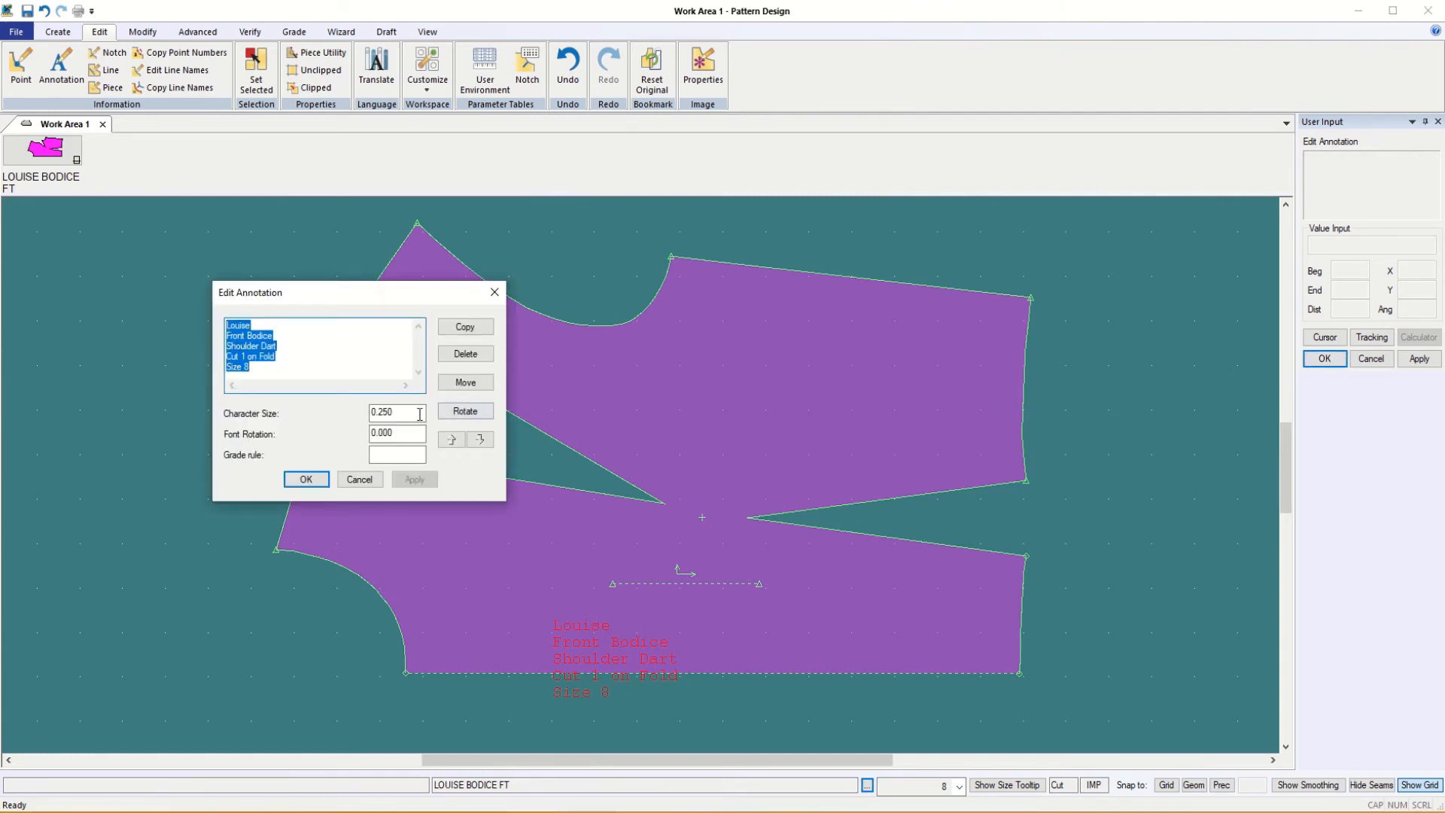
click(467, 384)
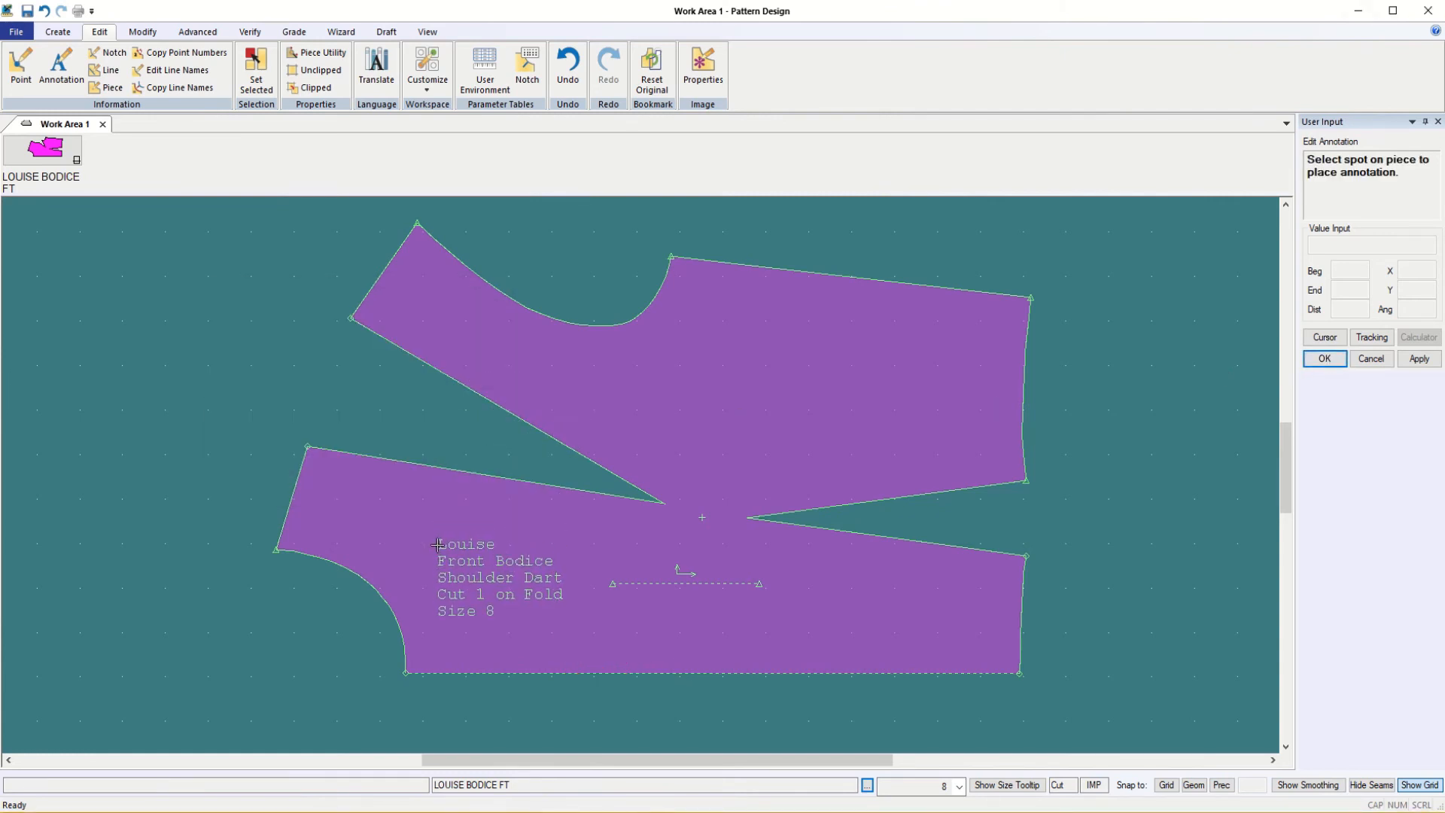
click(446, 544)
click(305, 478)
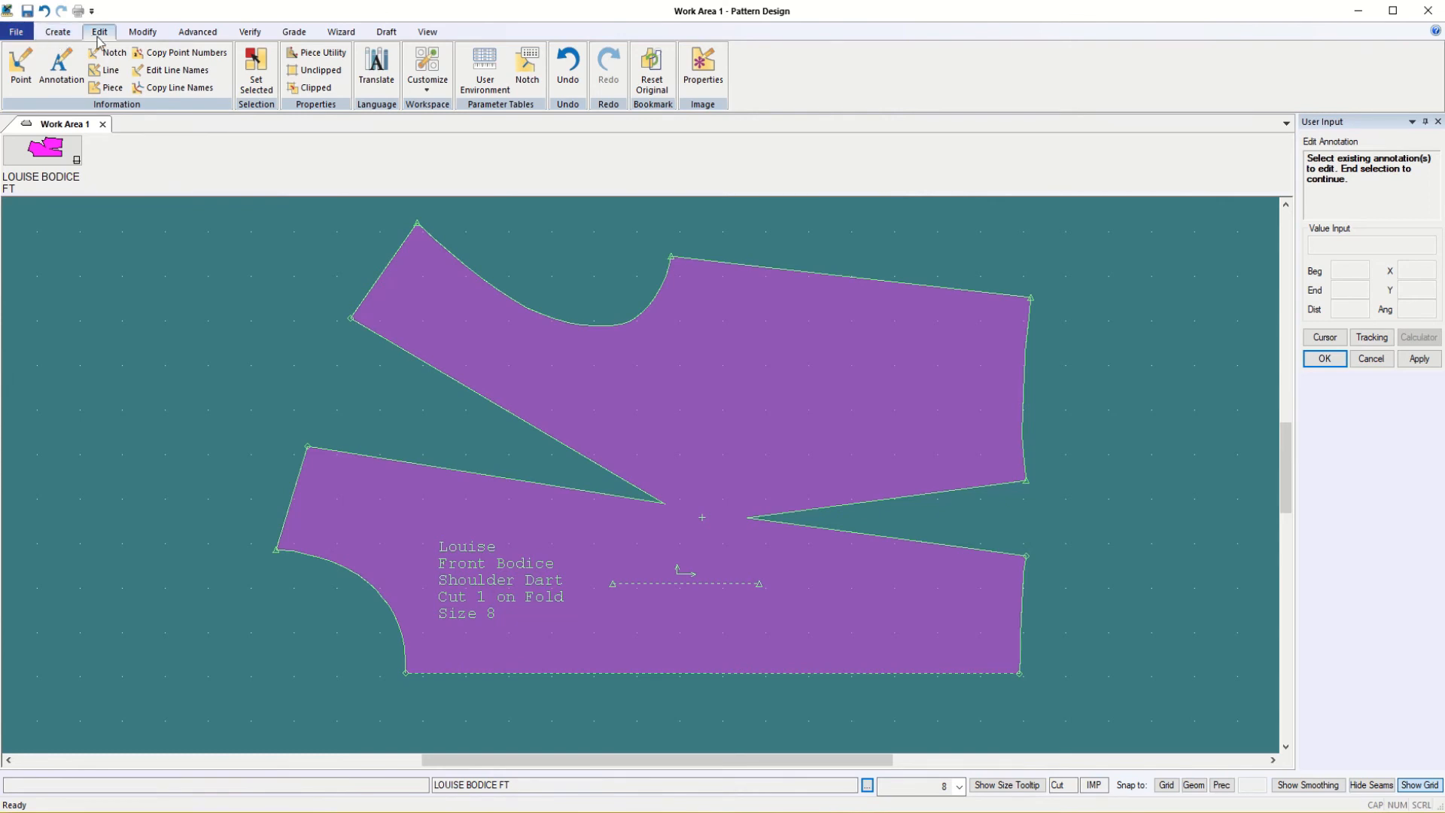
- Save the shoulder-dart bodice as a separate piece named LOUISE FT SH DART 1 and end the Save As command
click(60, 38)
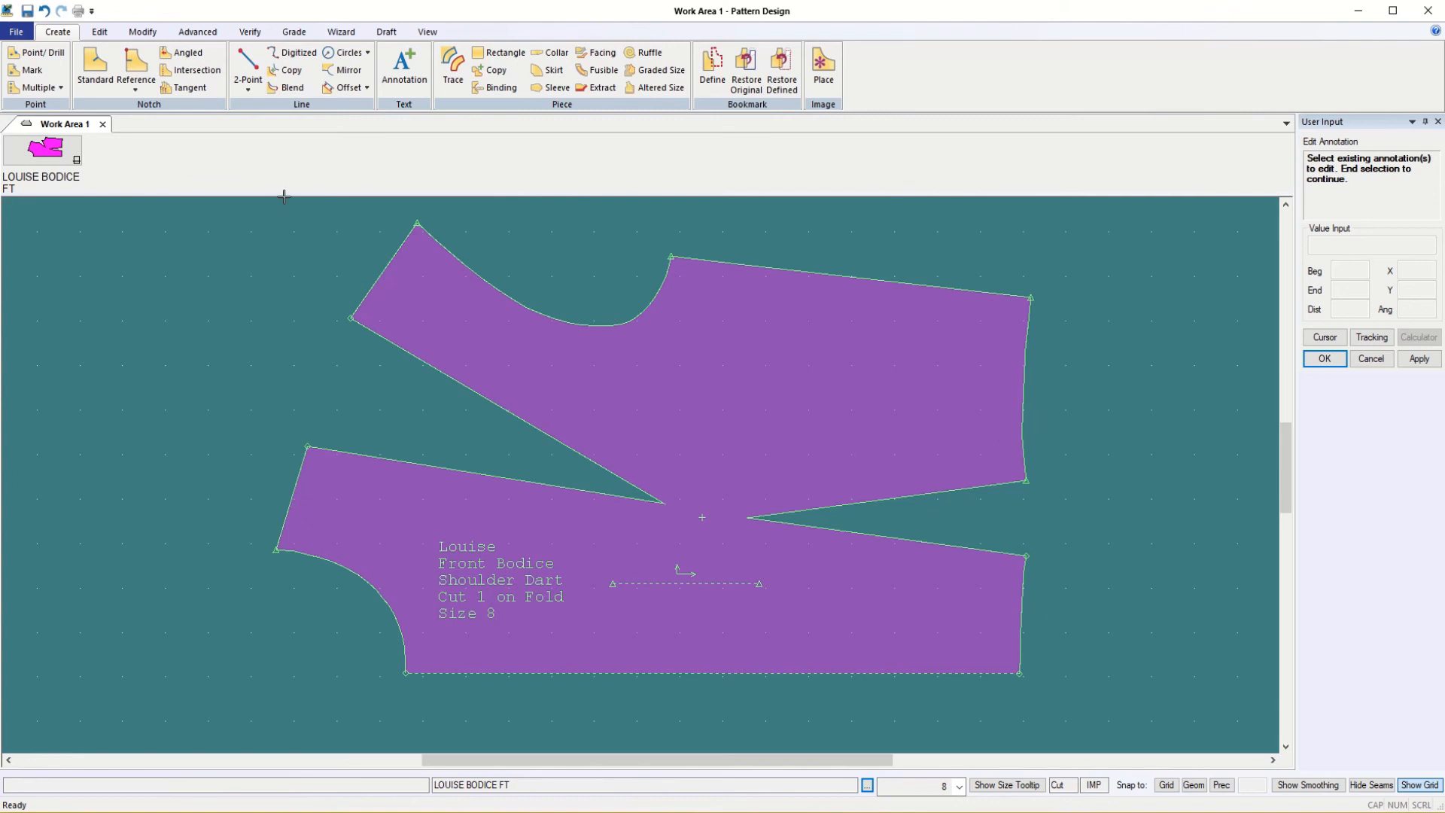
click(16, 34)
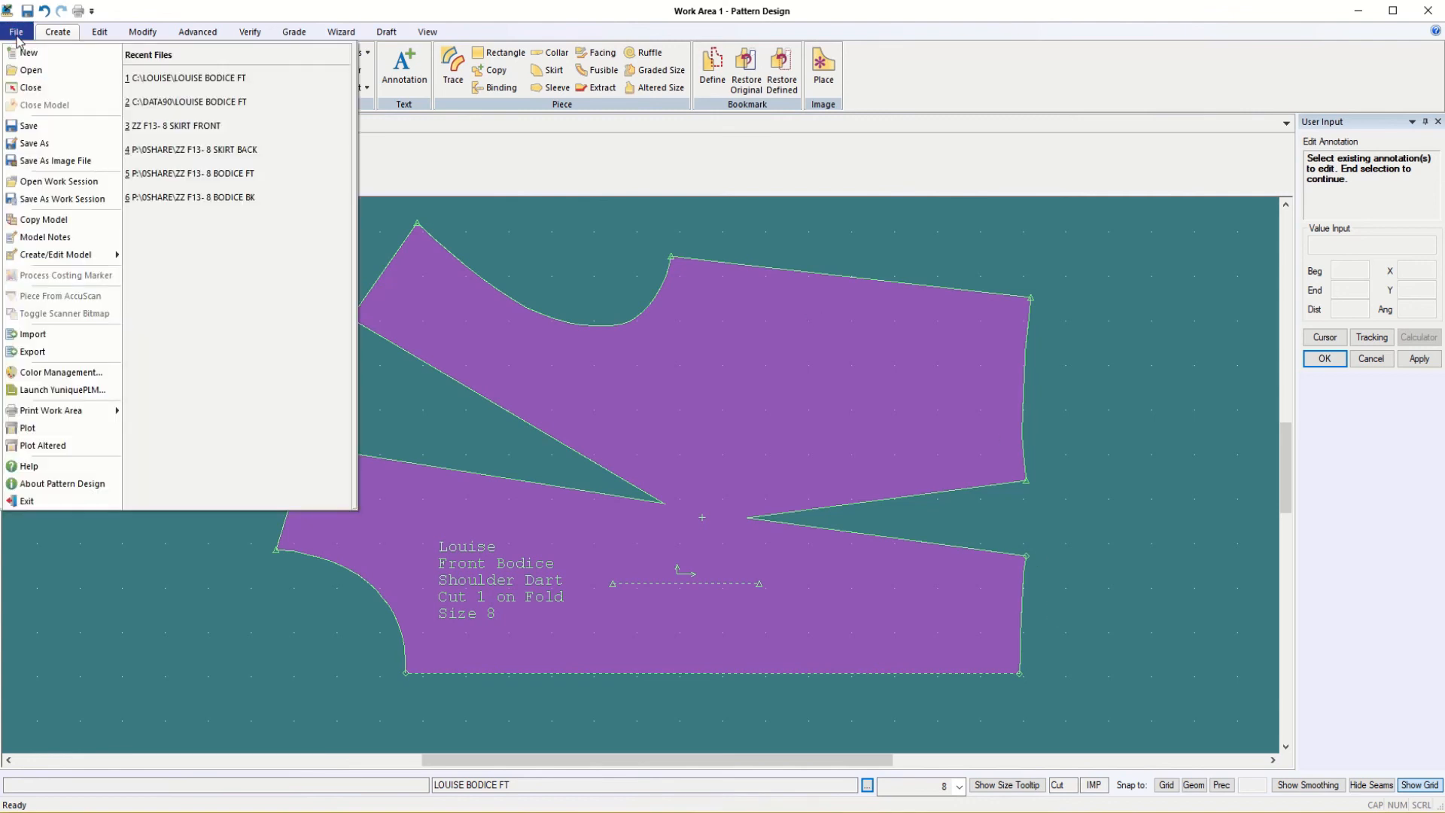
click(34, 145)
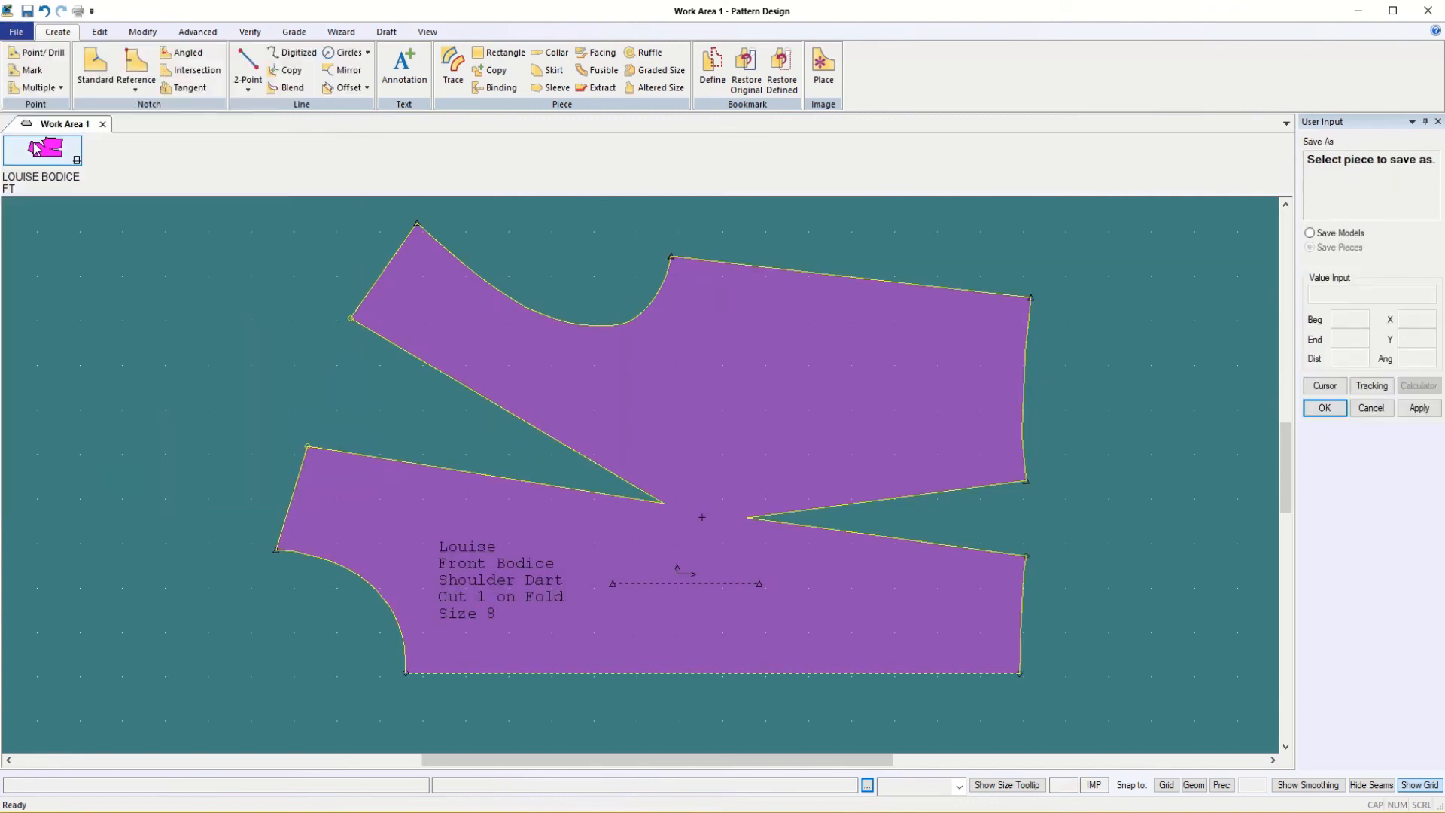
click(695, 377)
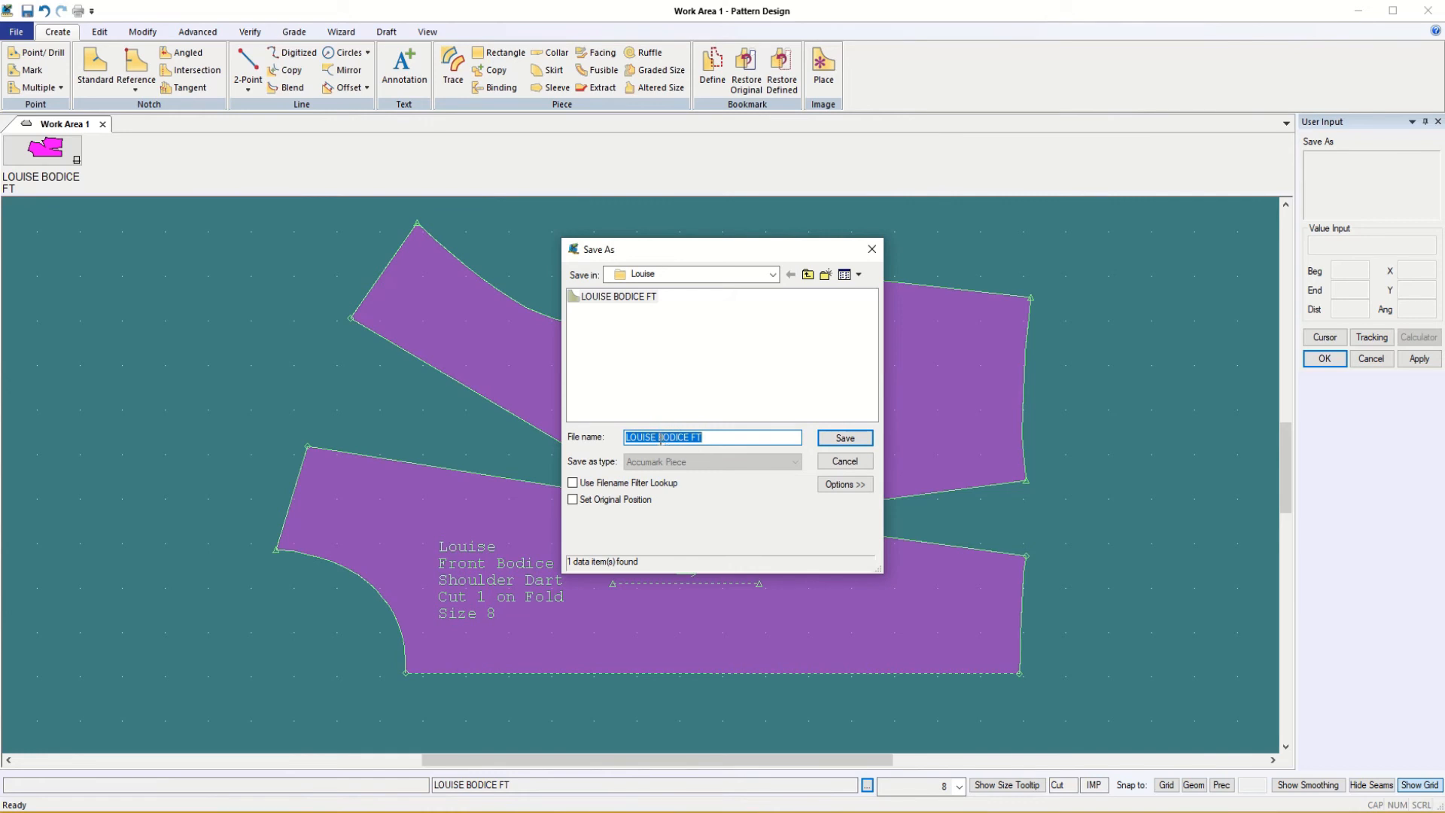
drag(660, 439, 704, 447)
text(ft)
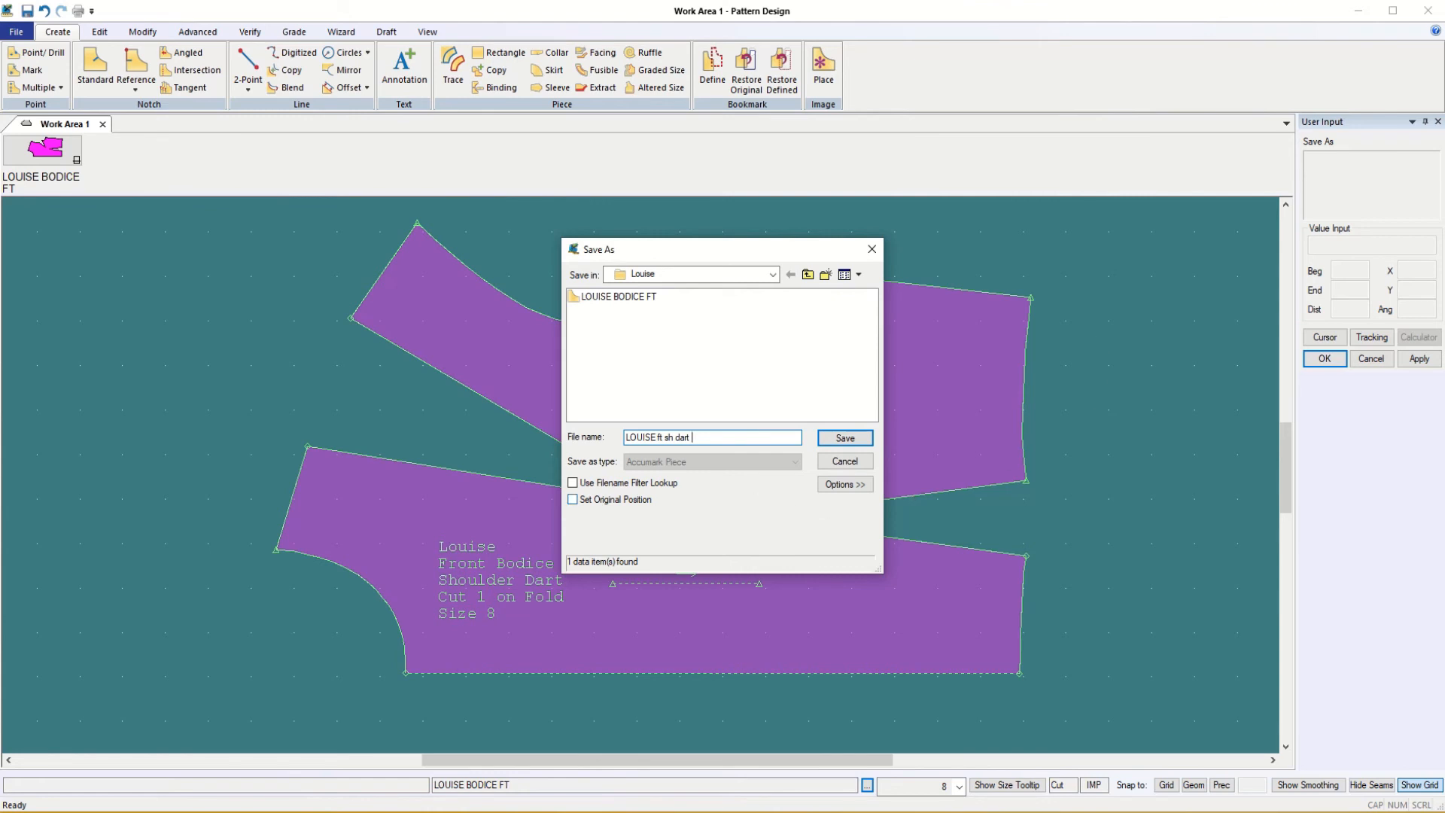
click(841, 443)
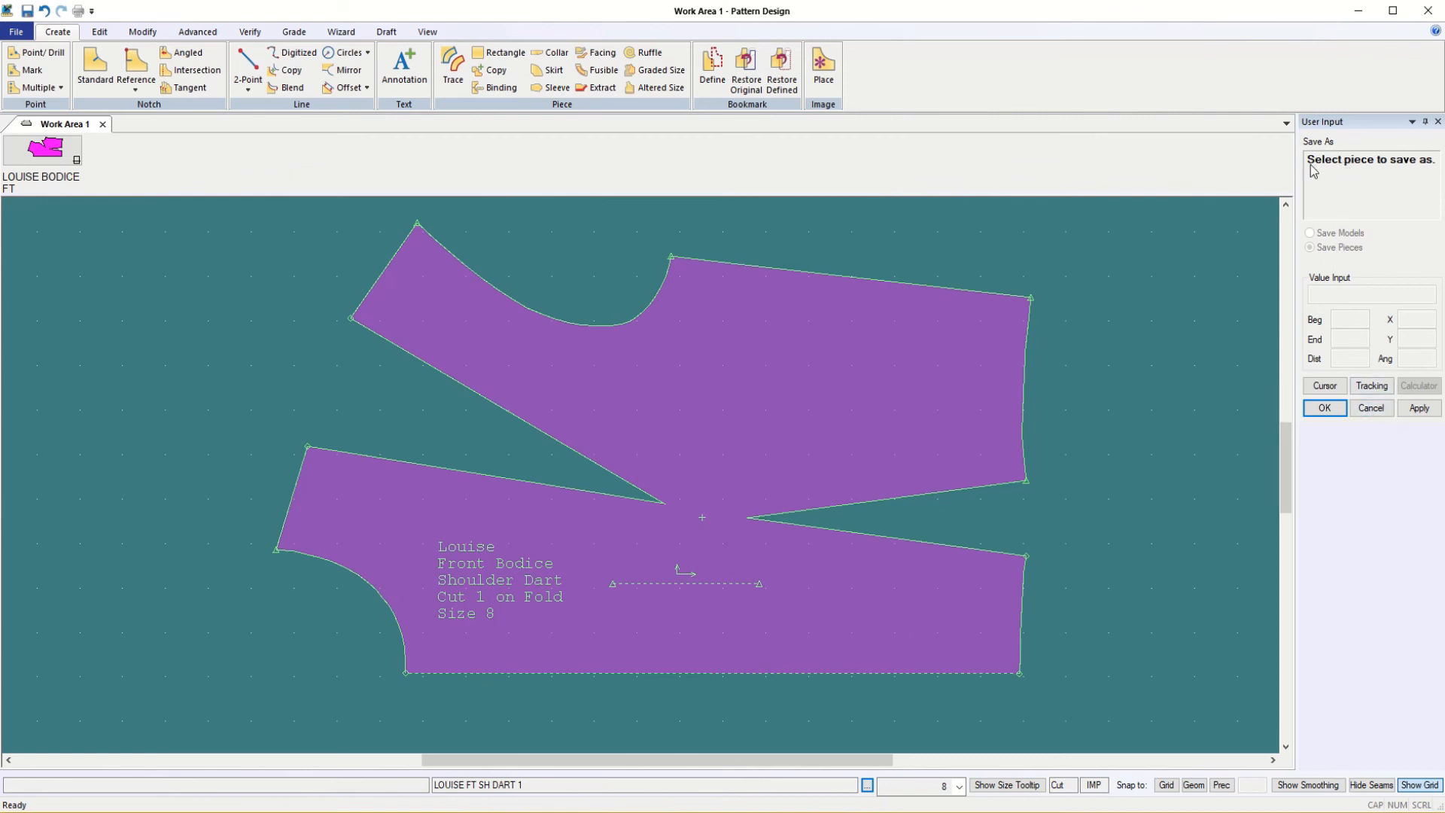
click(1371, 409)
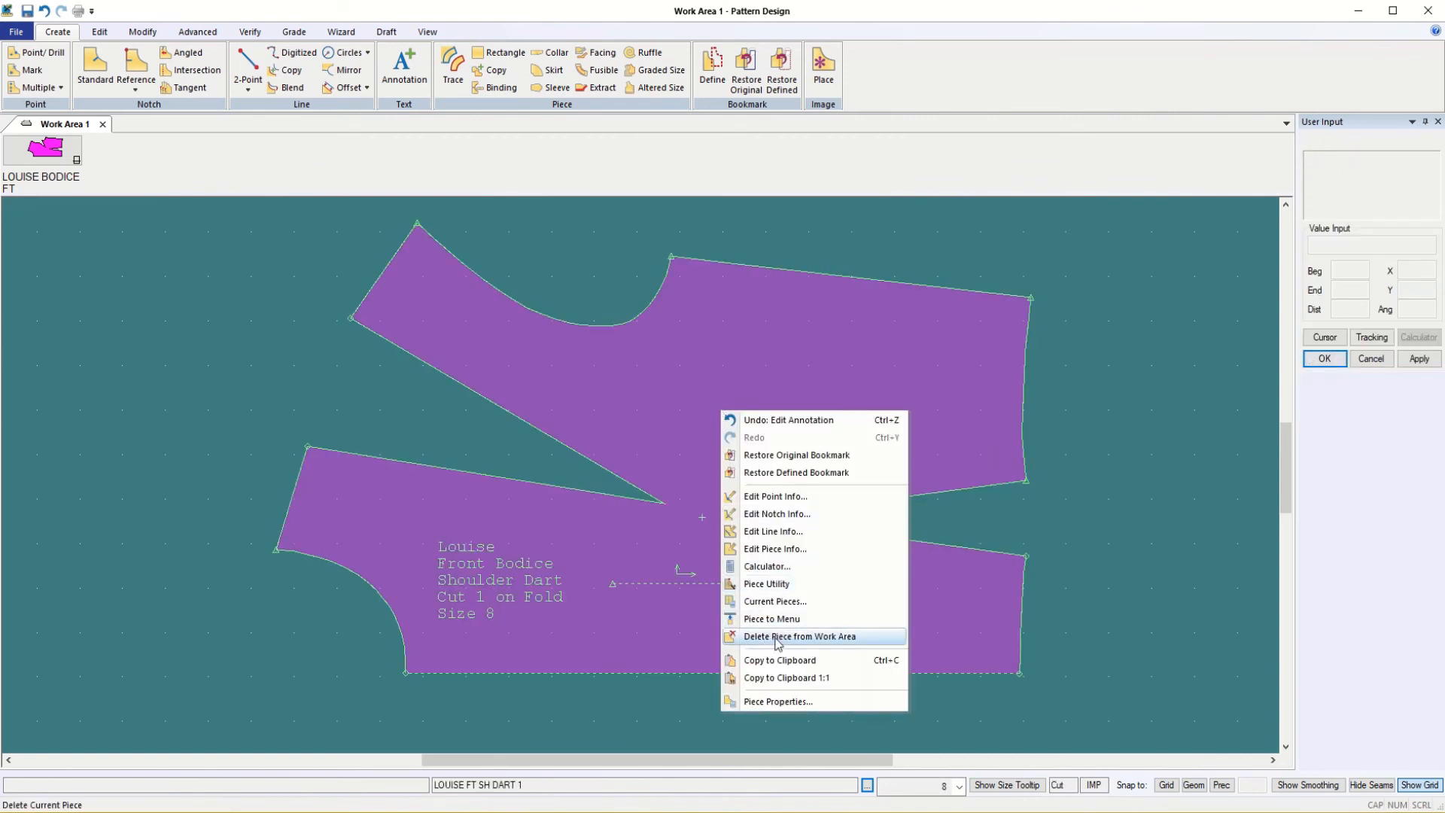
- Return the shoulder-dart piece to the piece menu and place the original LOUISE BODICE FT in the work area
click(777, 620)
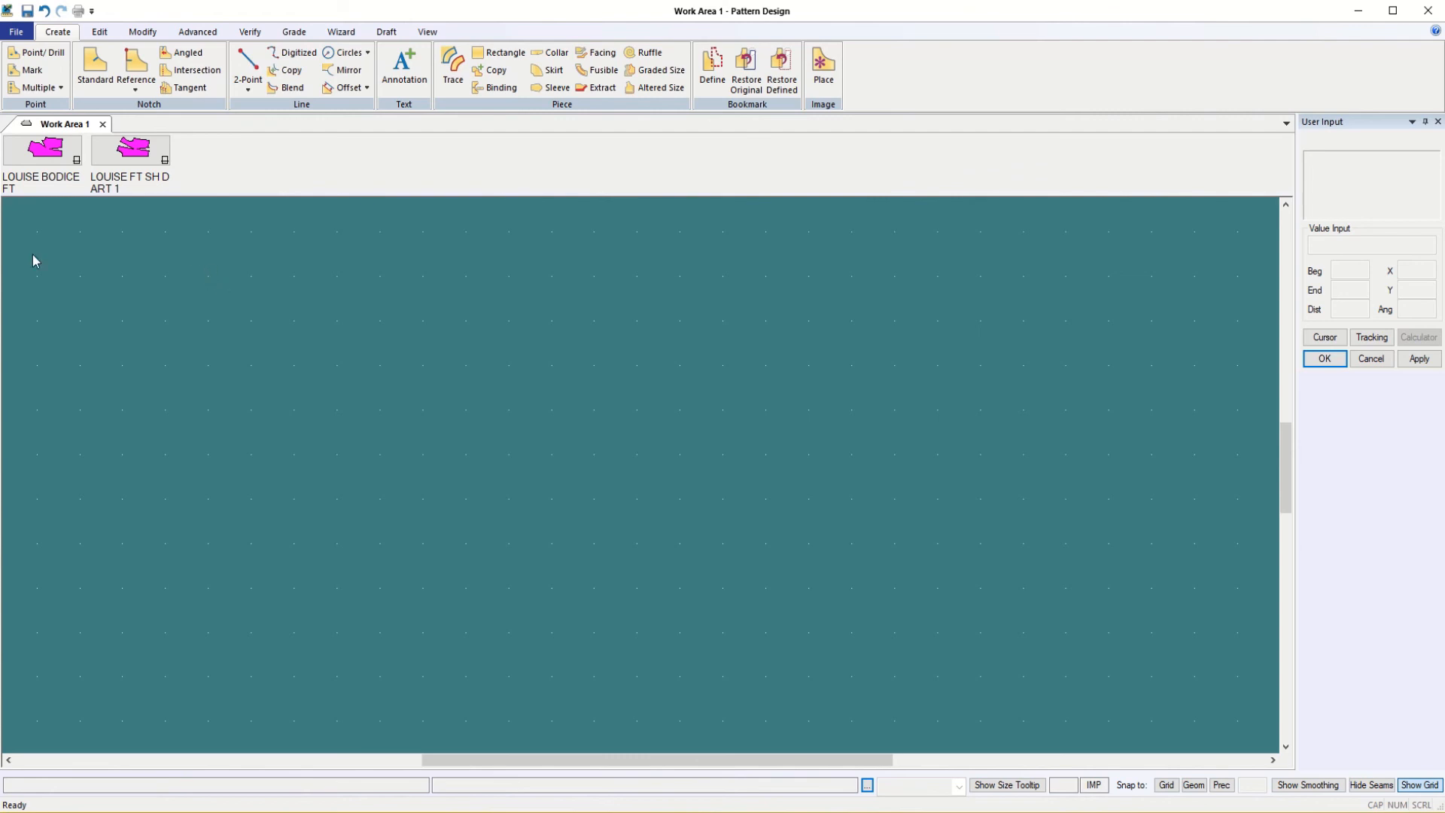
drag(46, 149, 478, 491)
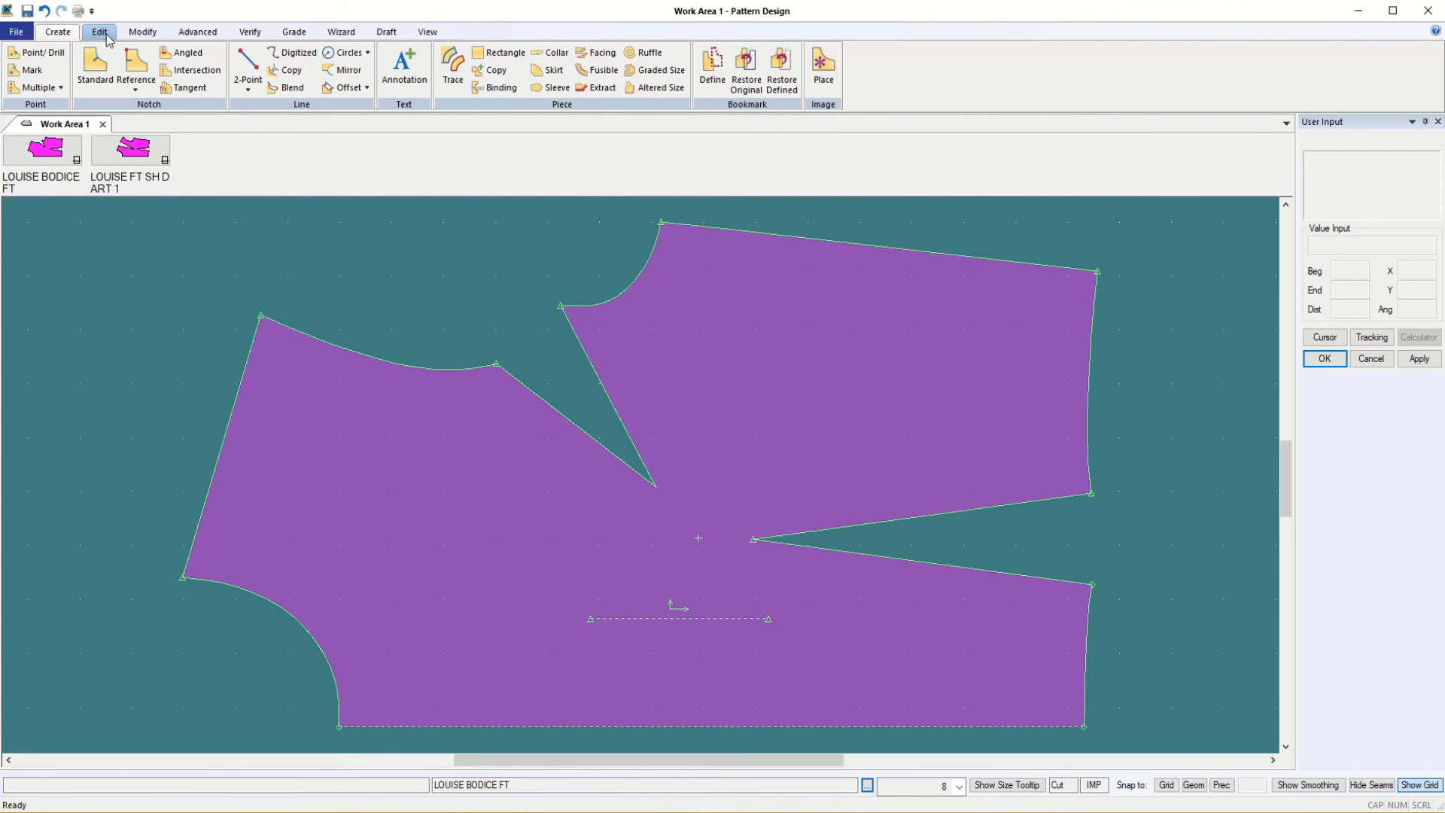
- Try to apply Fold Keep along the dashed center front line of the original bodice
click(143, 33)
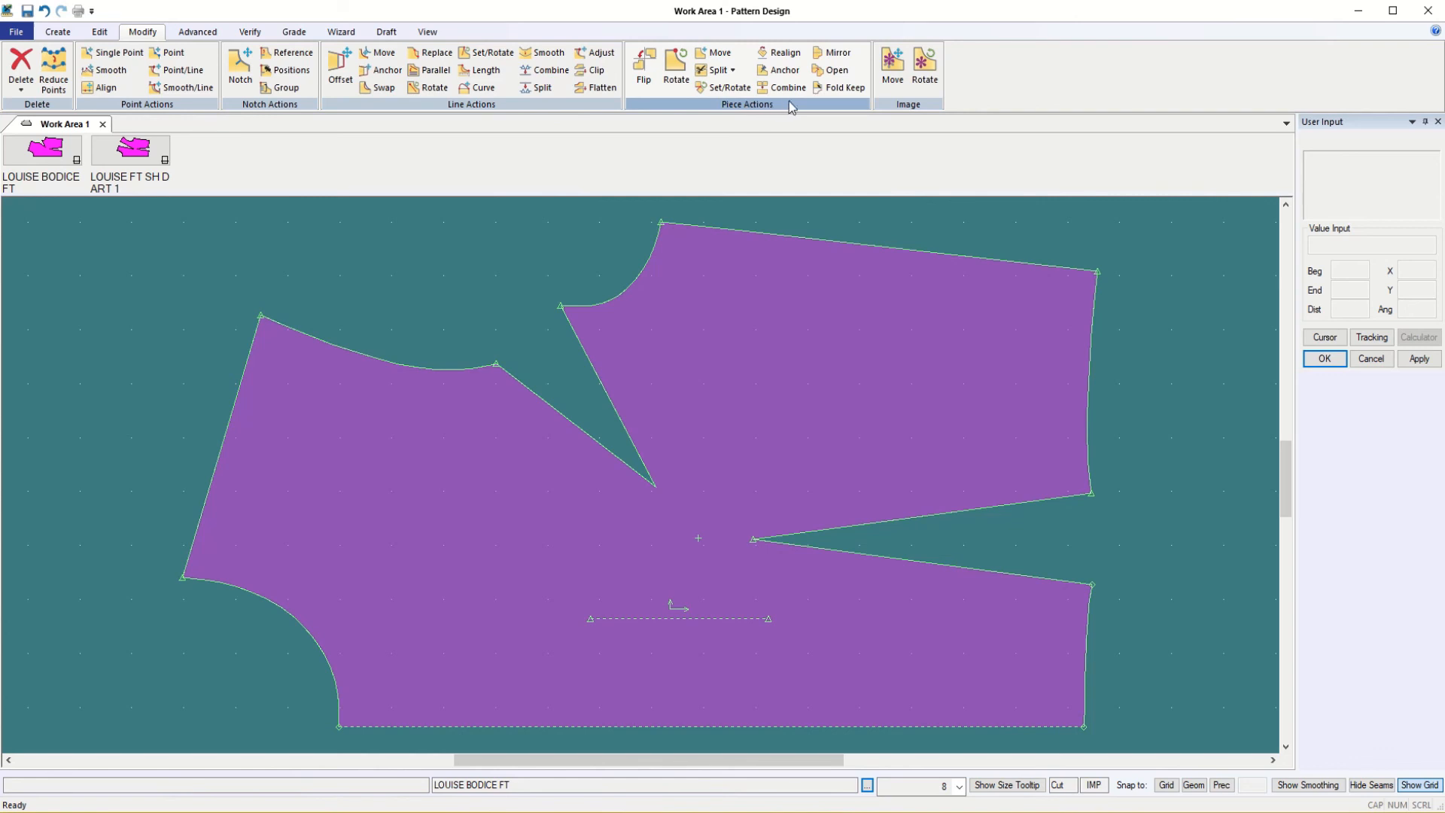
click(842, 90)
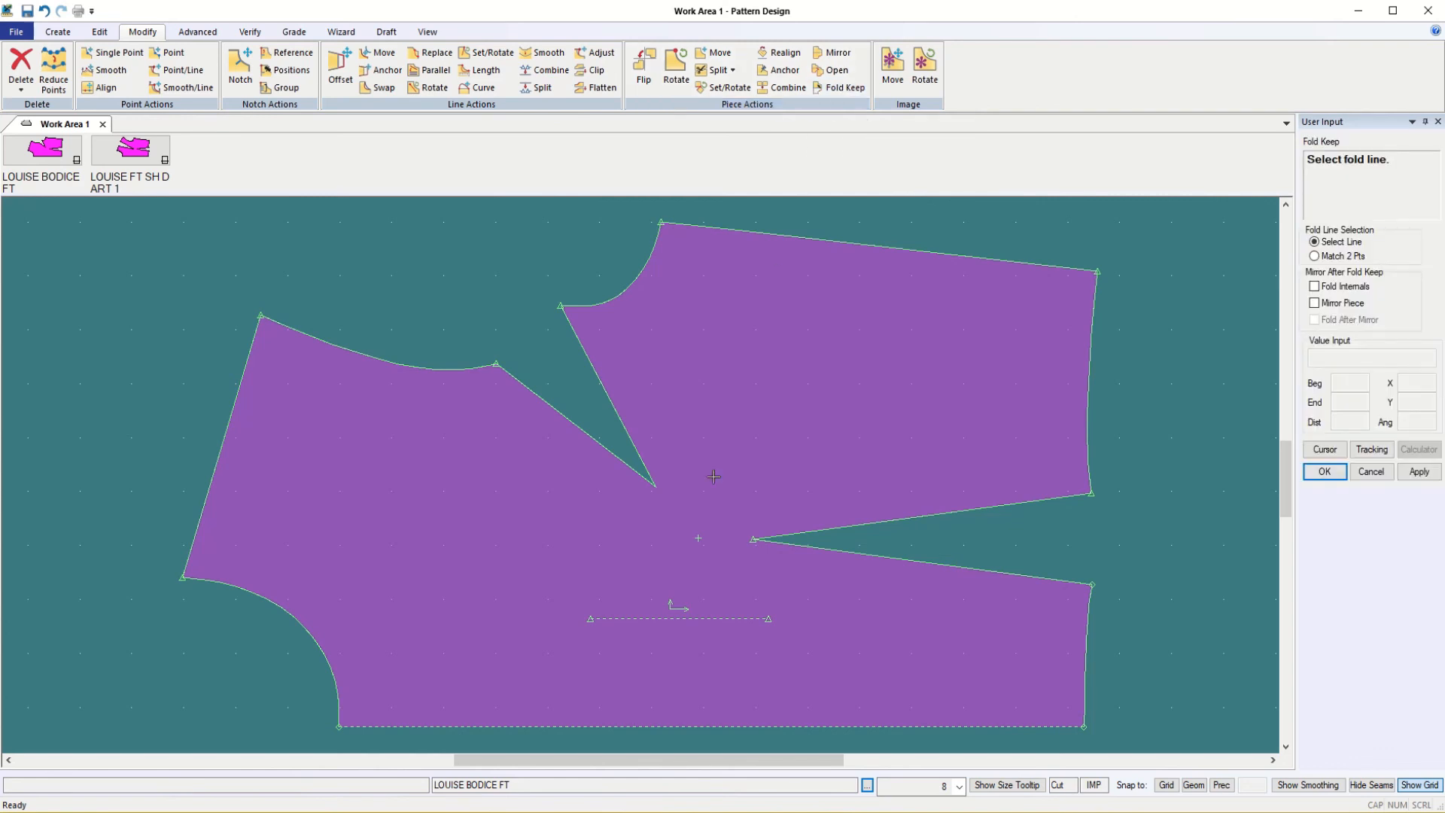
click(647, 725)
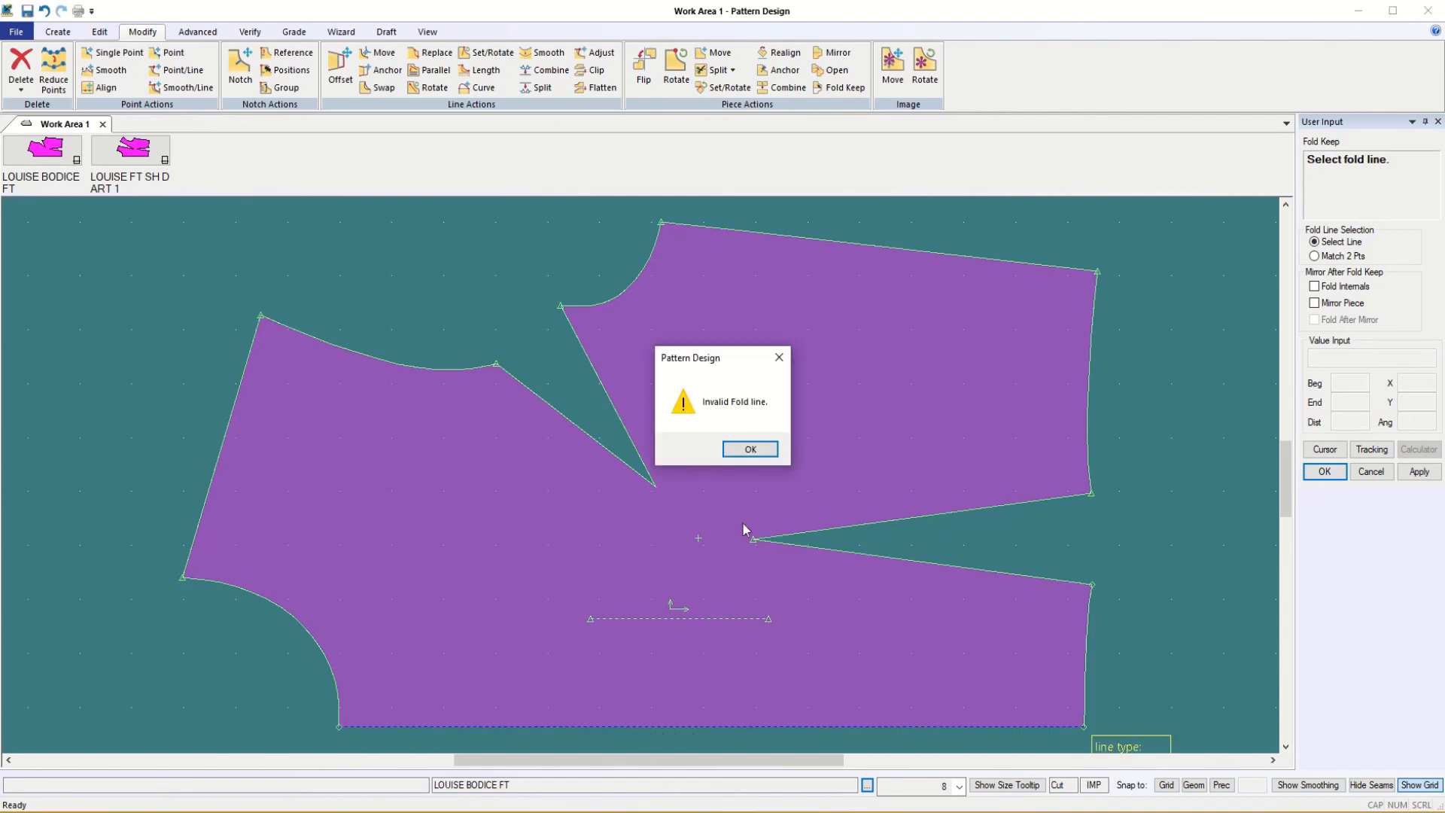
click(750, 455)
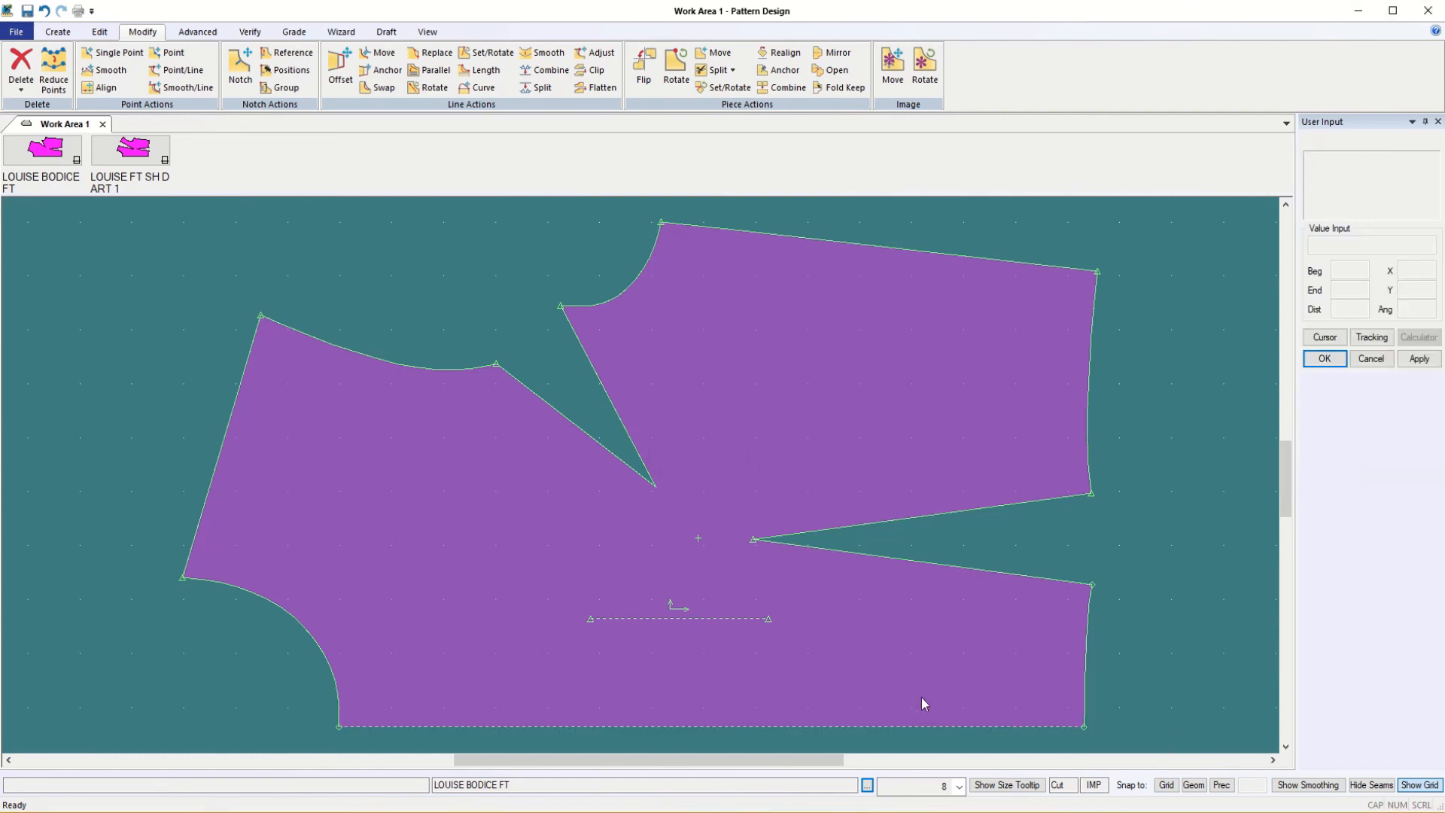
- Open the mirror of the original front bodice with the Open Mirror command
drag(938, 724, 936, 705)
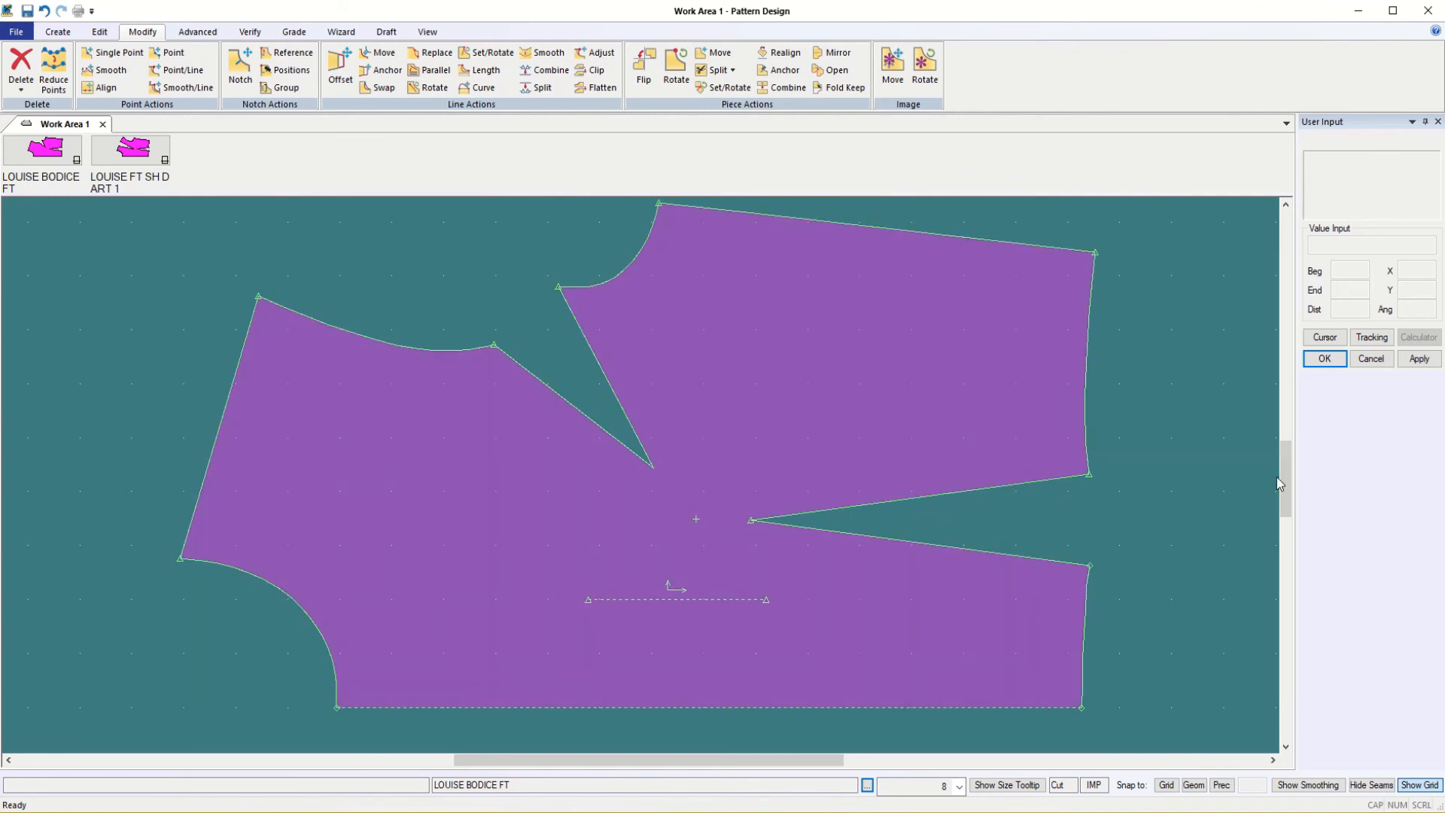
drag(1287, 484, 1289, 485)
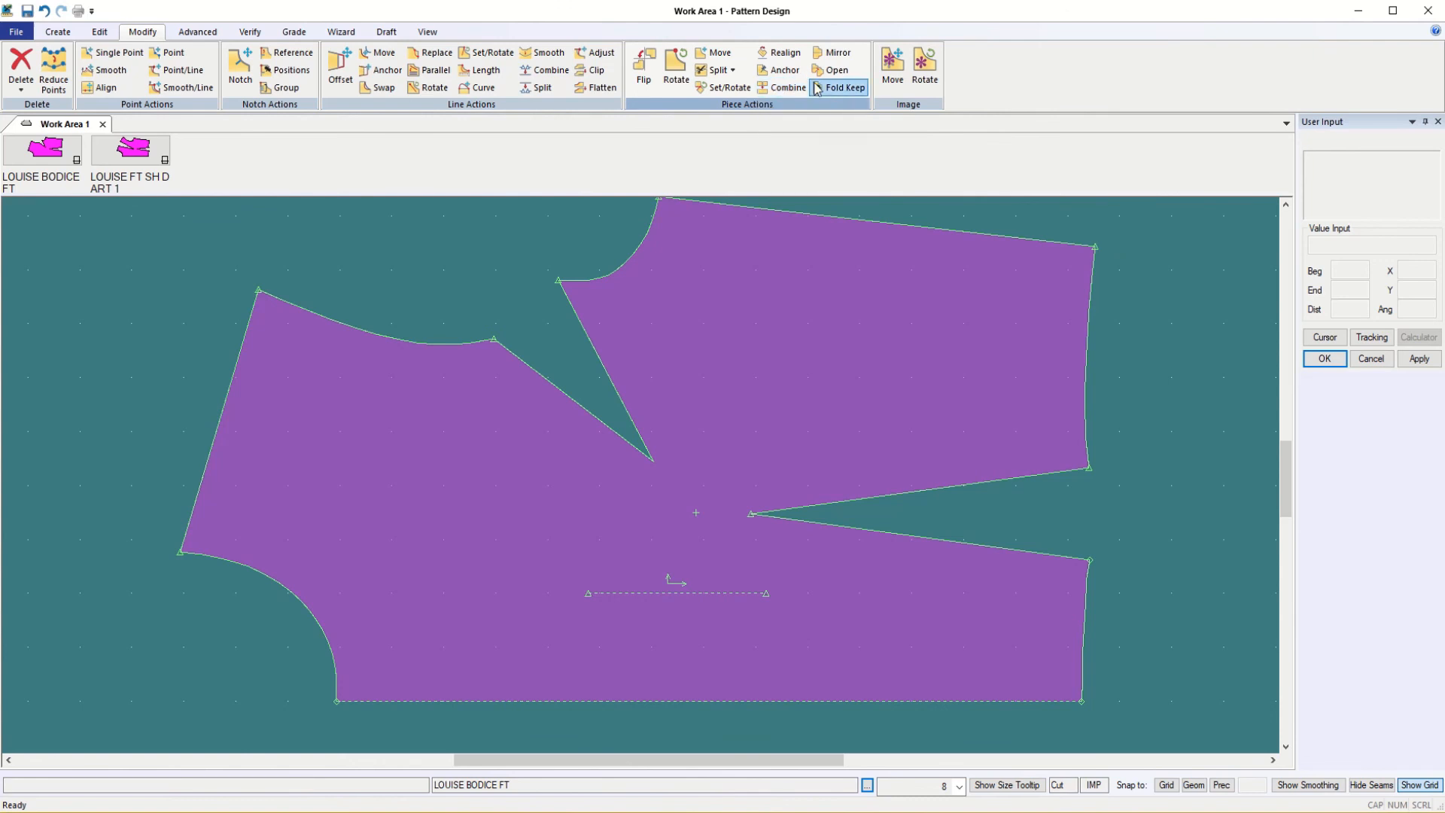
click(833, 70)
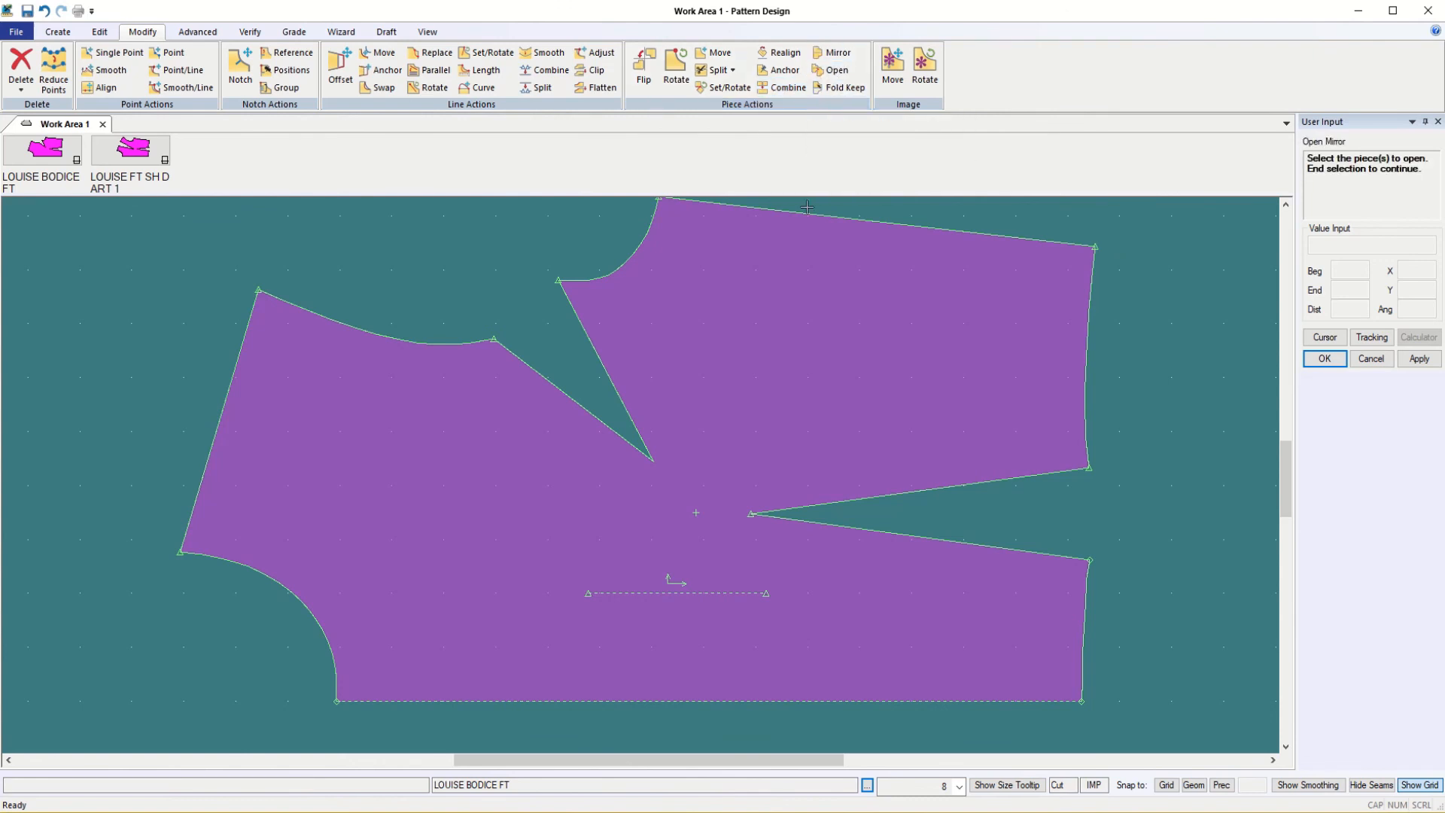
click(791, 336)
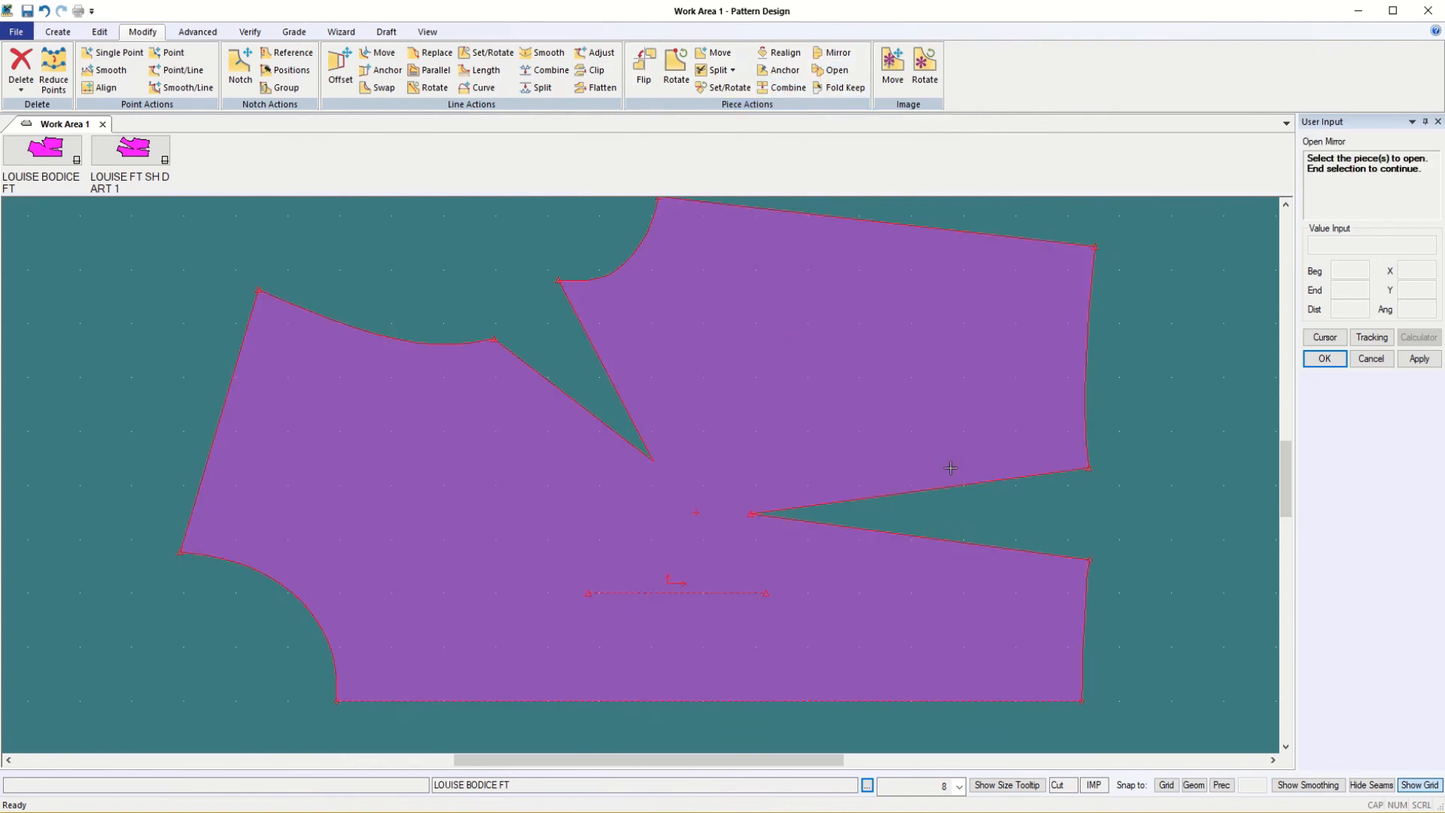
click(1324, 359)
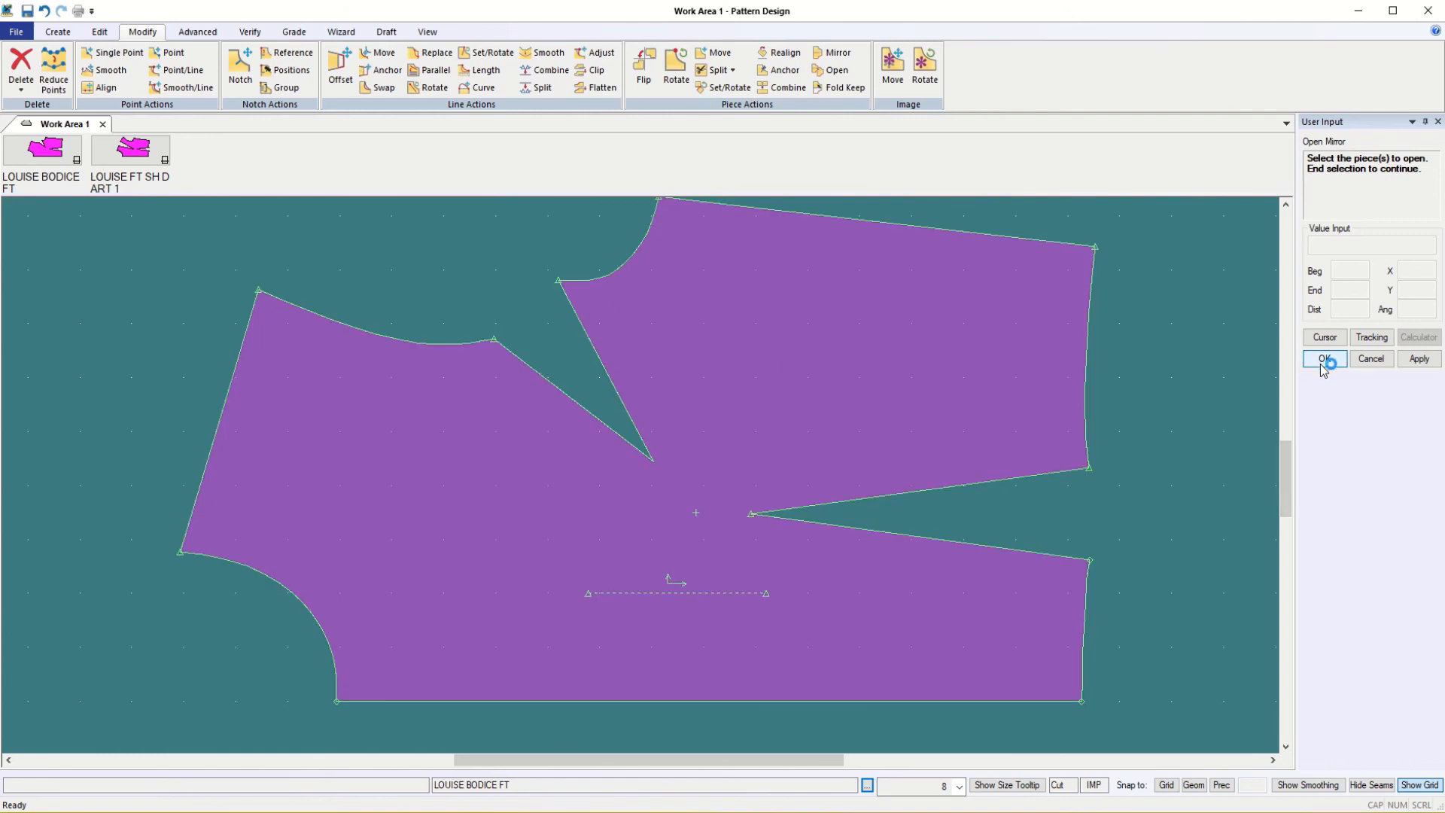
click(1285, 485)
click(1285, 204)
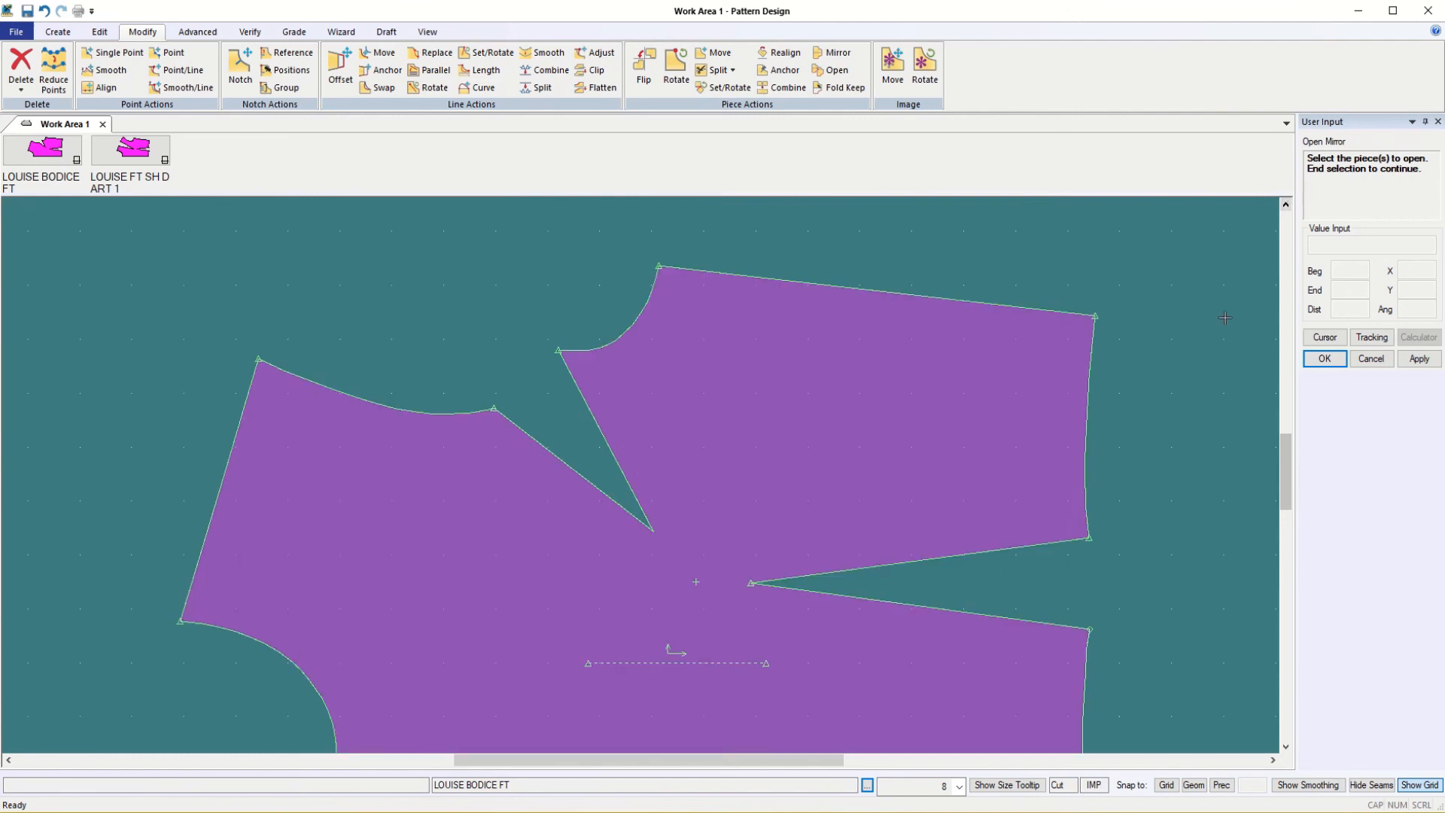
click(1286, 747)
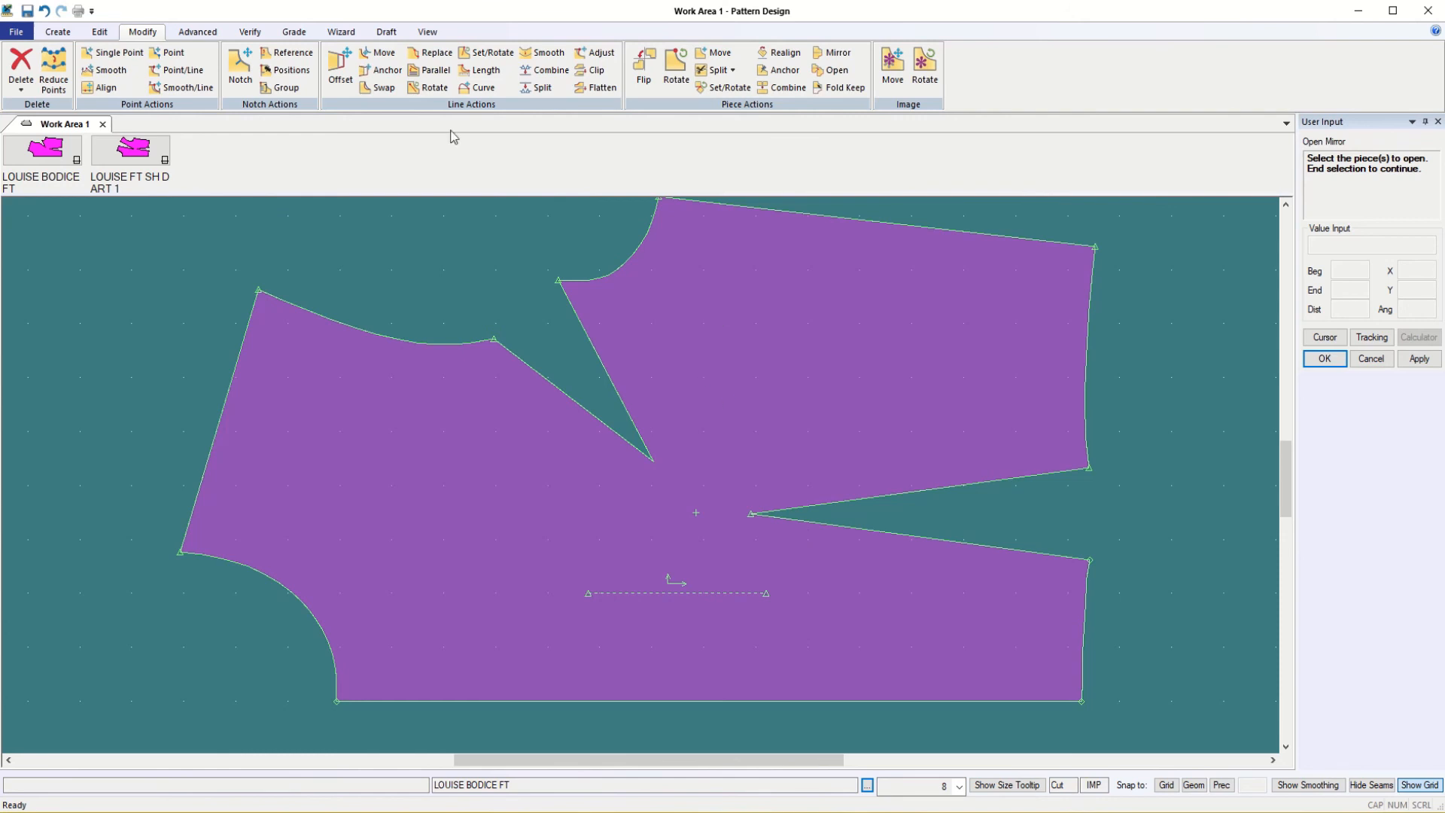
- Try to rotate the waist dart of the original bodice with Rotate Dart, using a point as the dart opening
click(189, 34)
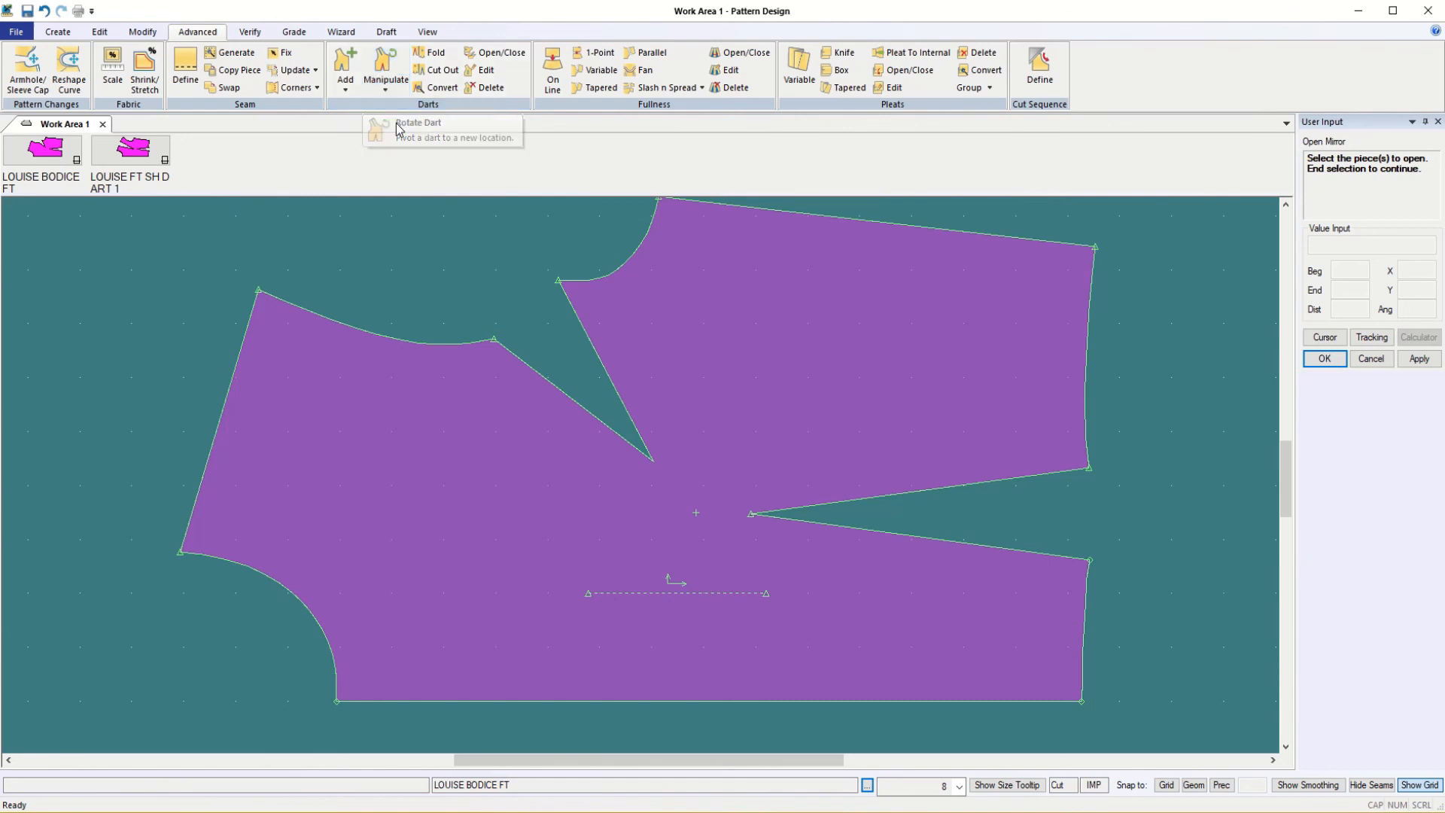
click(385, 90)
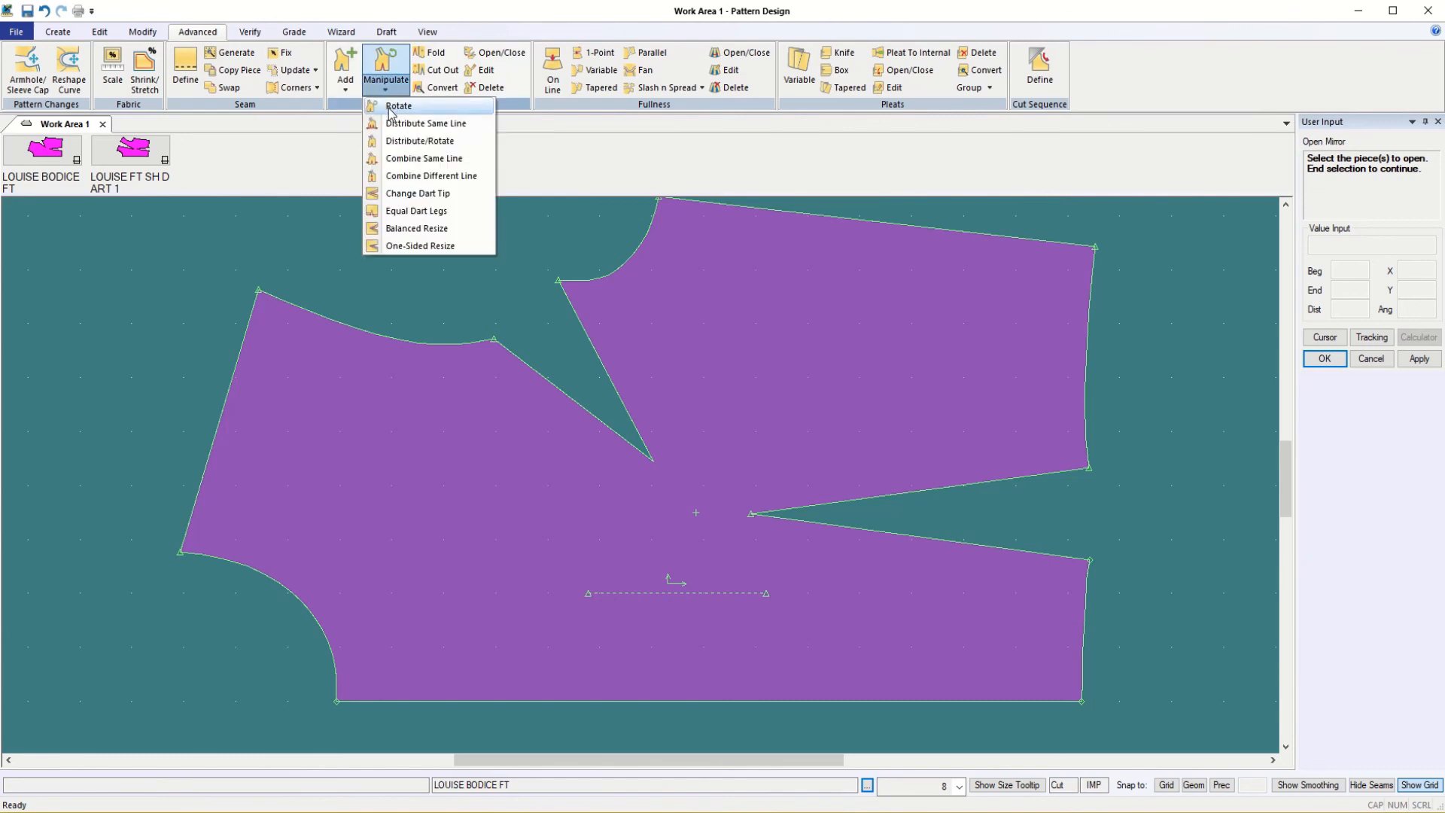
click(390, 109)
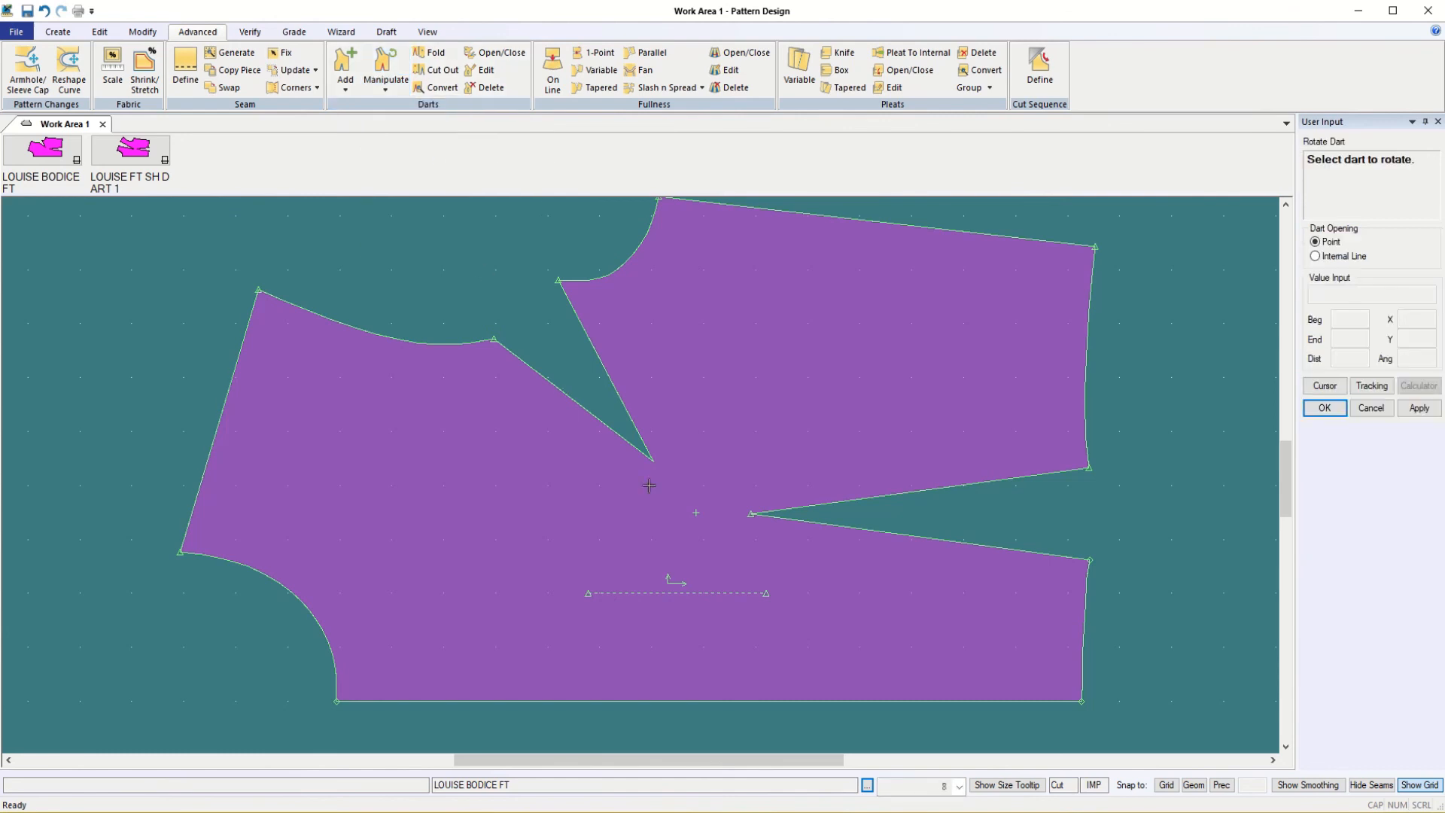
click(933, 490)
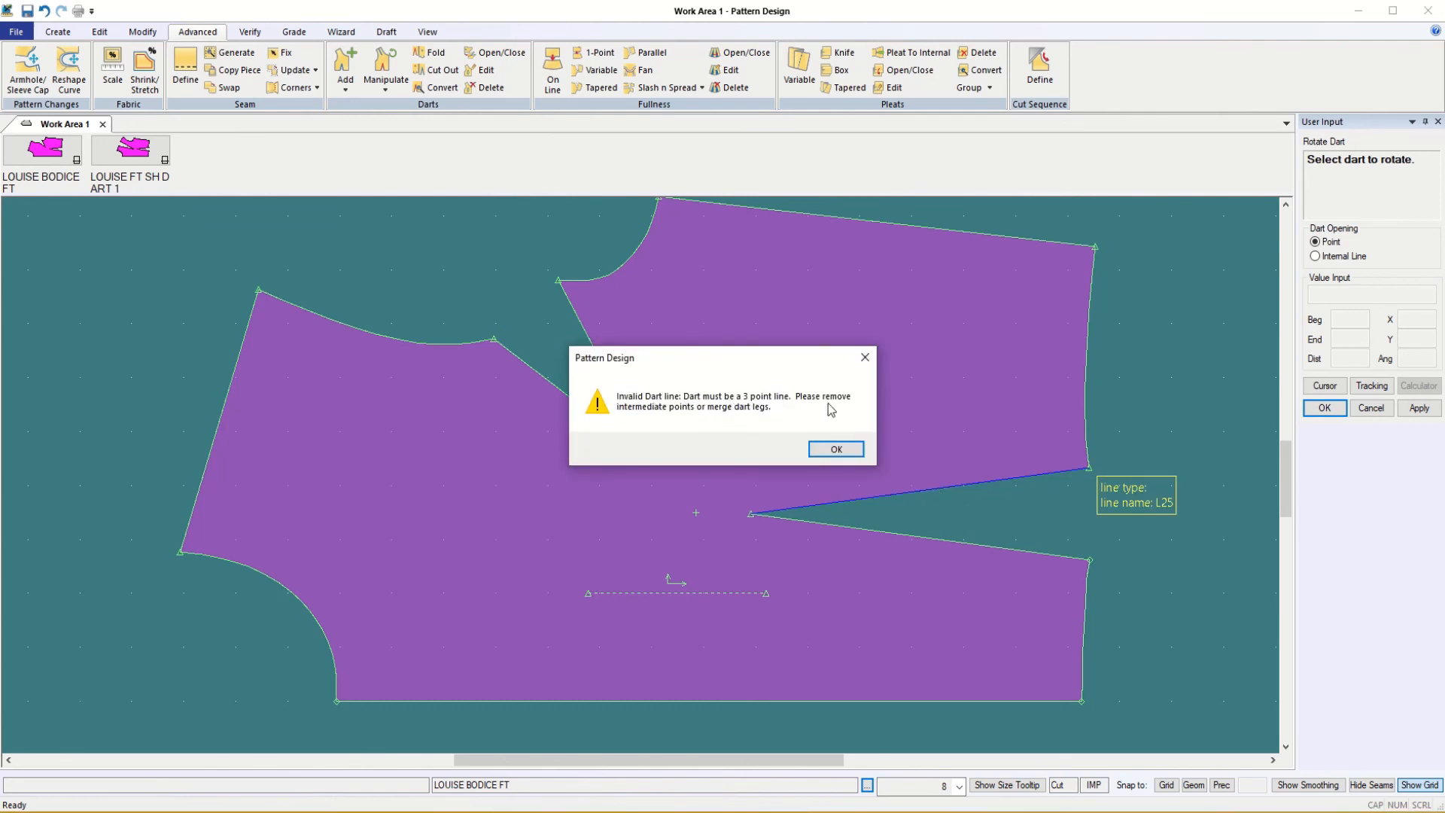
click(836, 448)
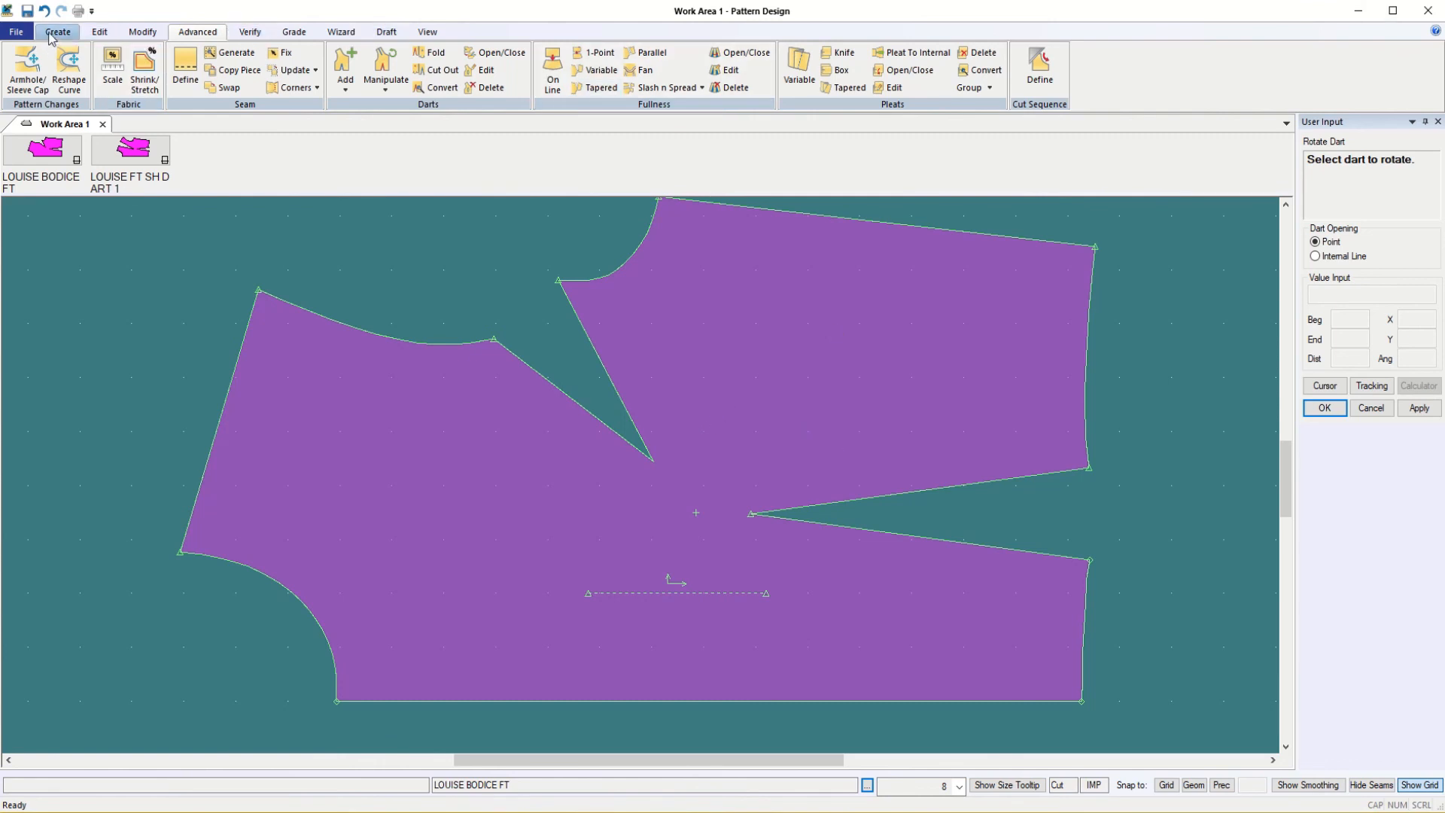
- Combine the two legs of the waist dart into a single line without adding a notch at the merge point
click(137, 36)
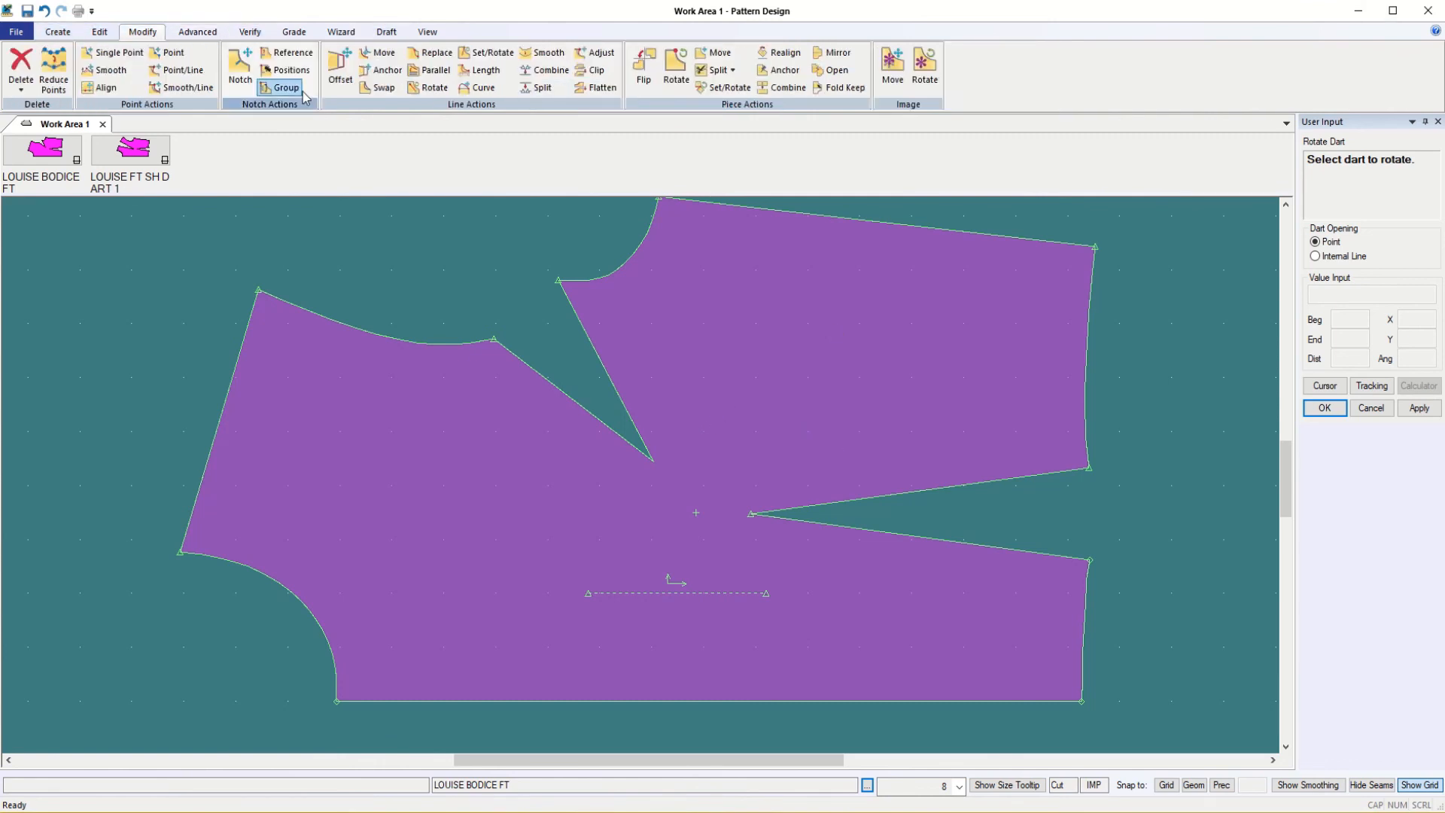
click(550, 70)
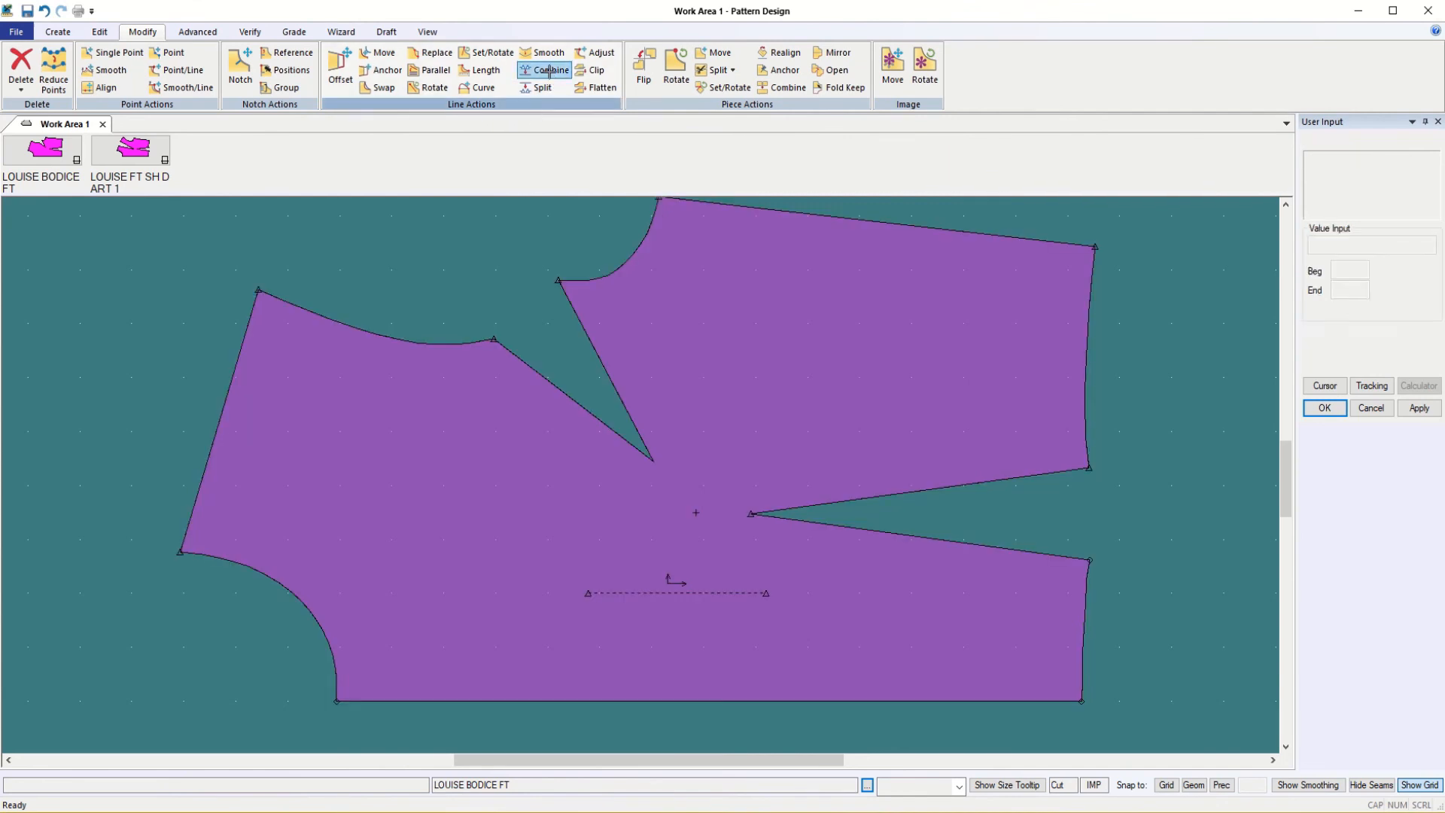
click(907, 495)
click(879, 533)
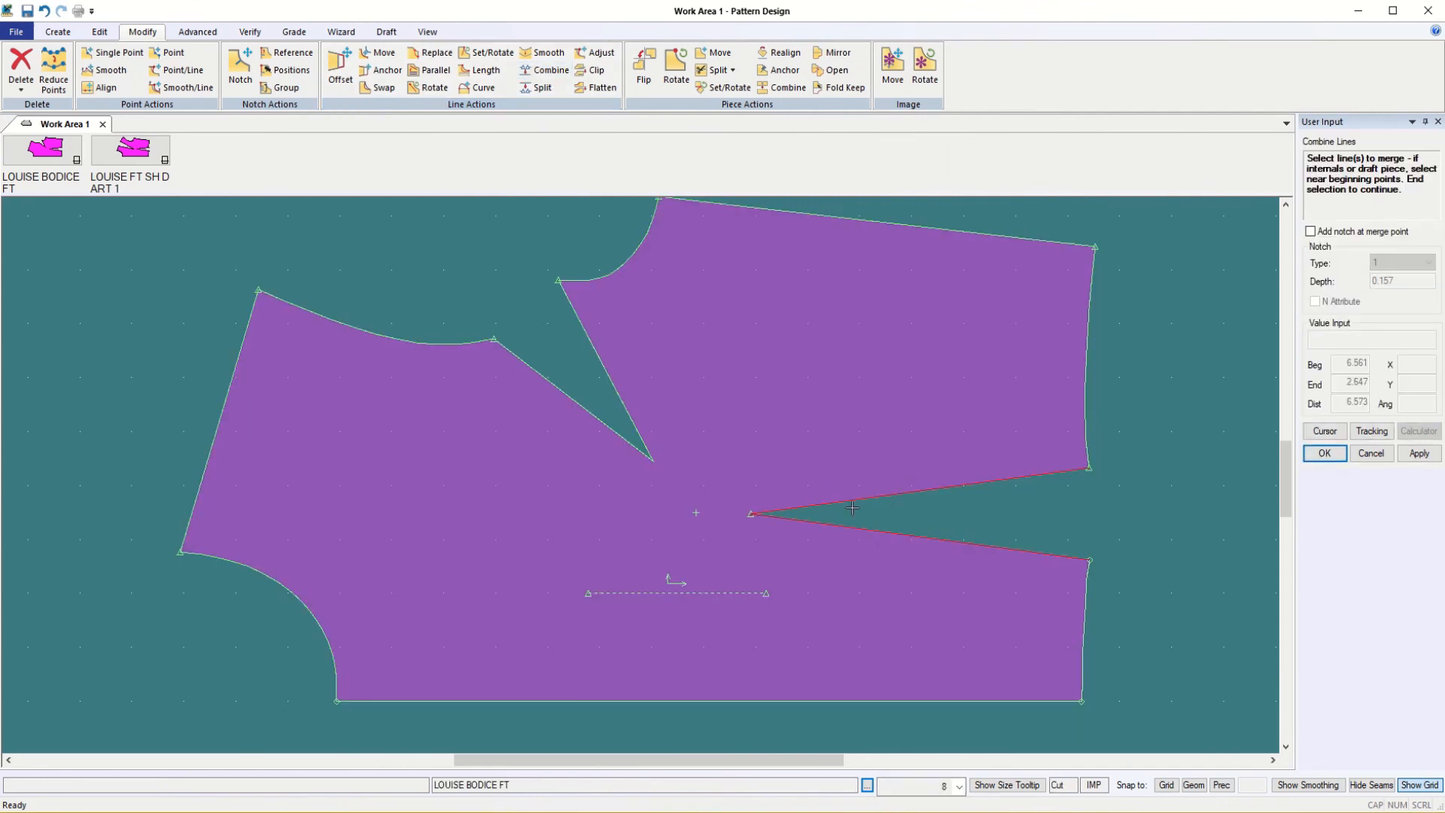
click(1330, 454)
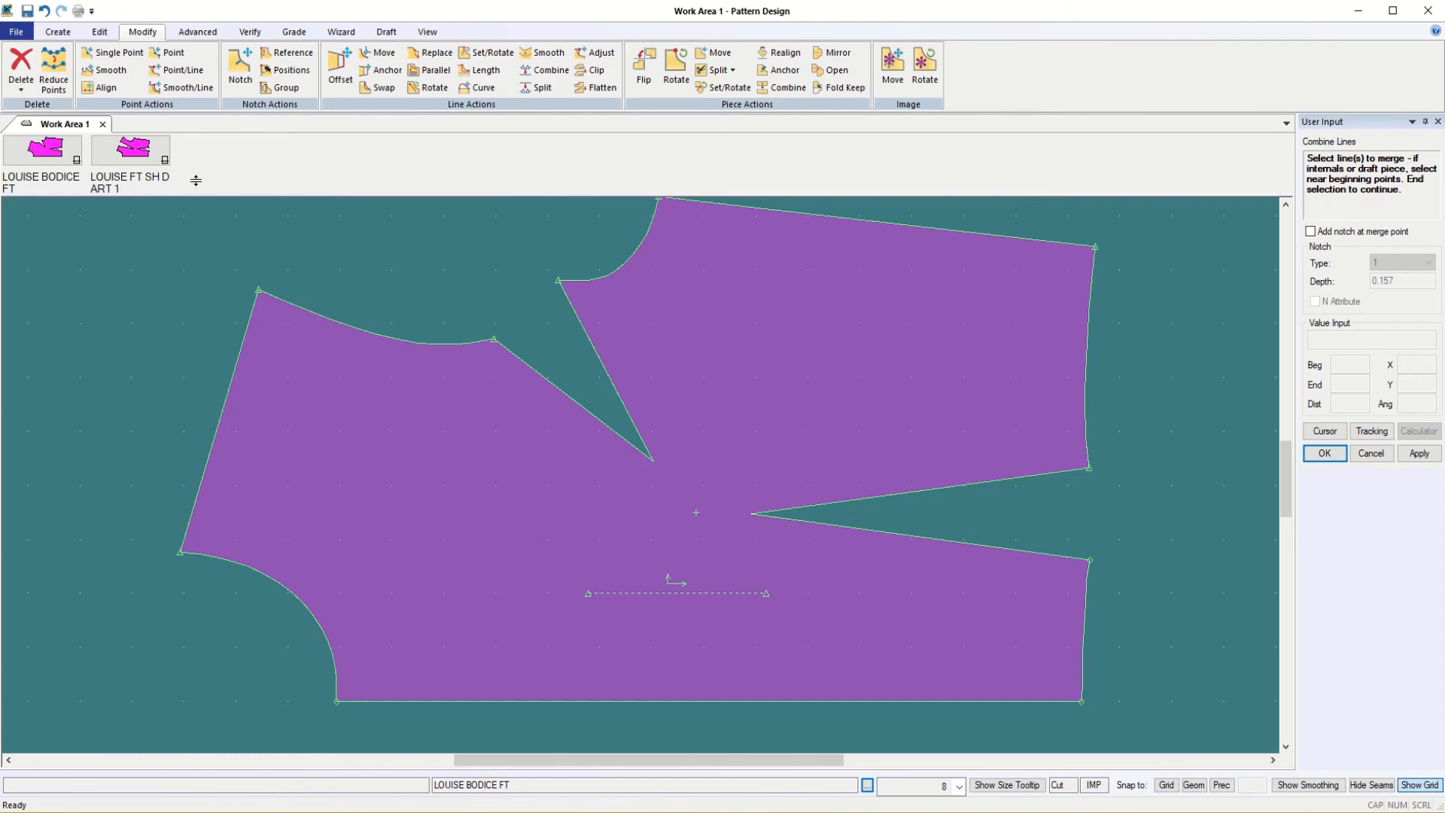
- Save the updated LOUISE BODICE FT piece under its existing name
click(27, 11)
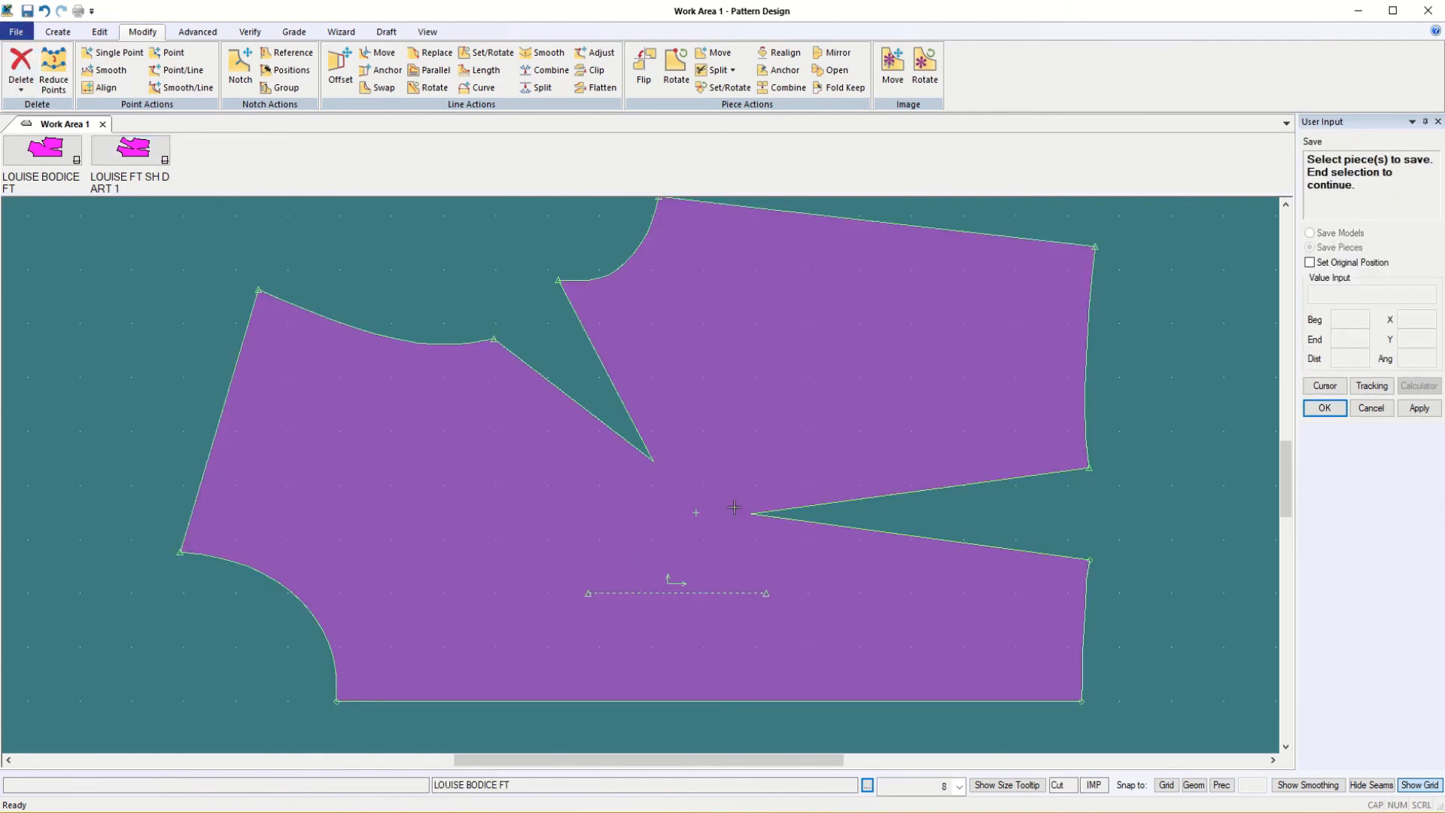
click(763, 461)
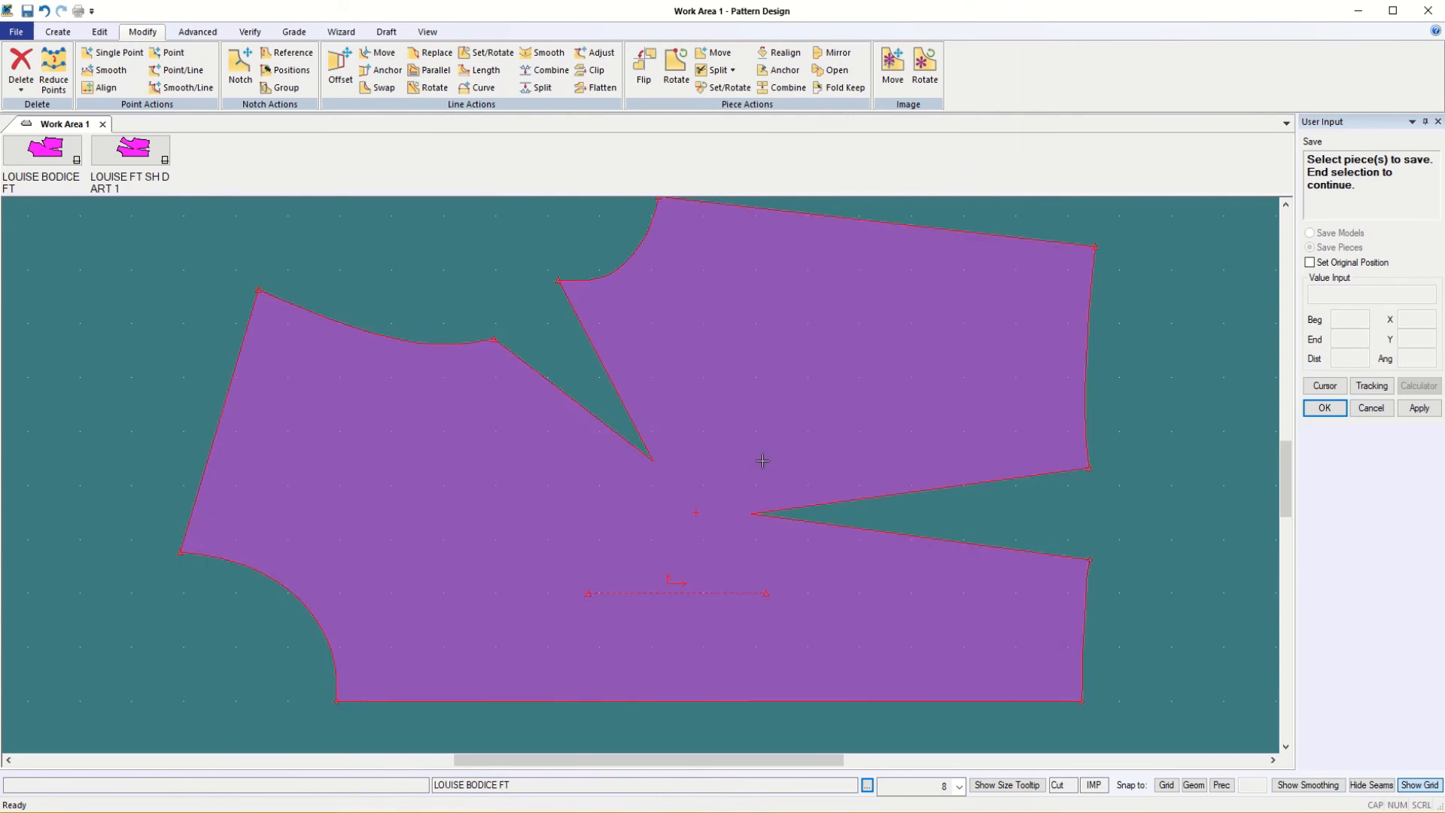
click(1328, 414)
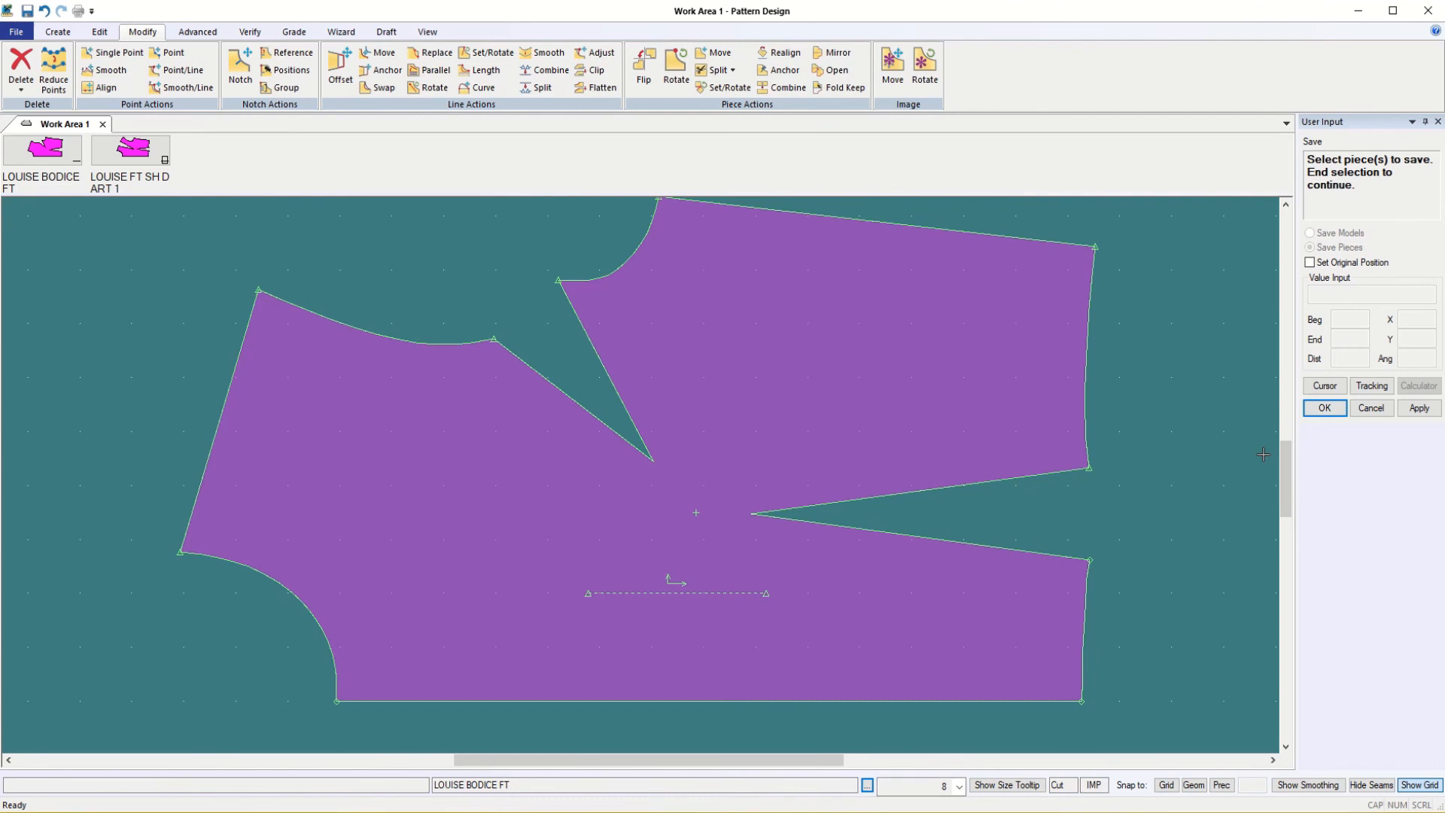